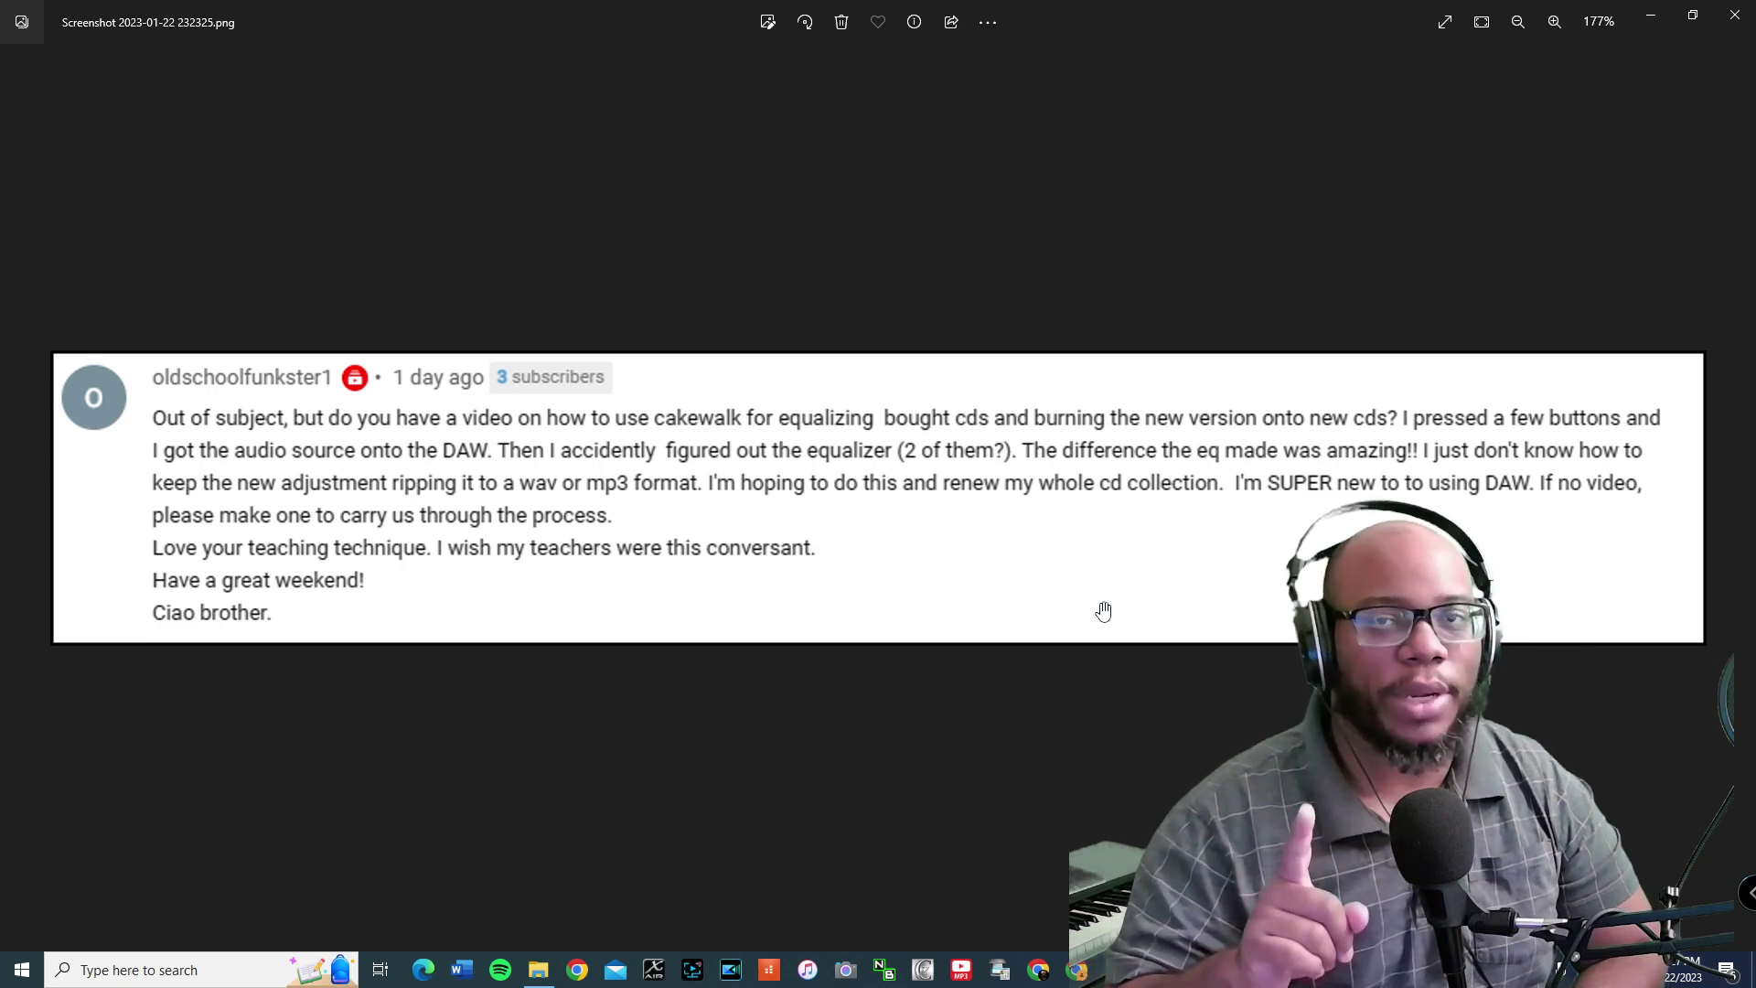
Close the viewer's comment screenshot in Windows Photos
{"action": "key", "text": "alt+F4"}
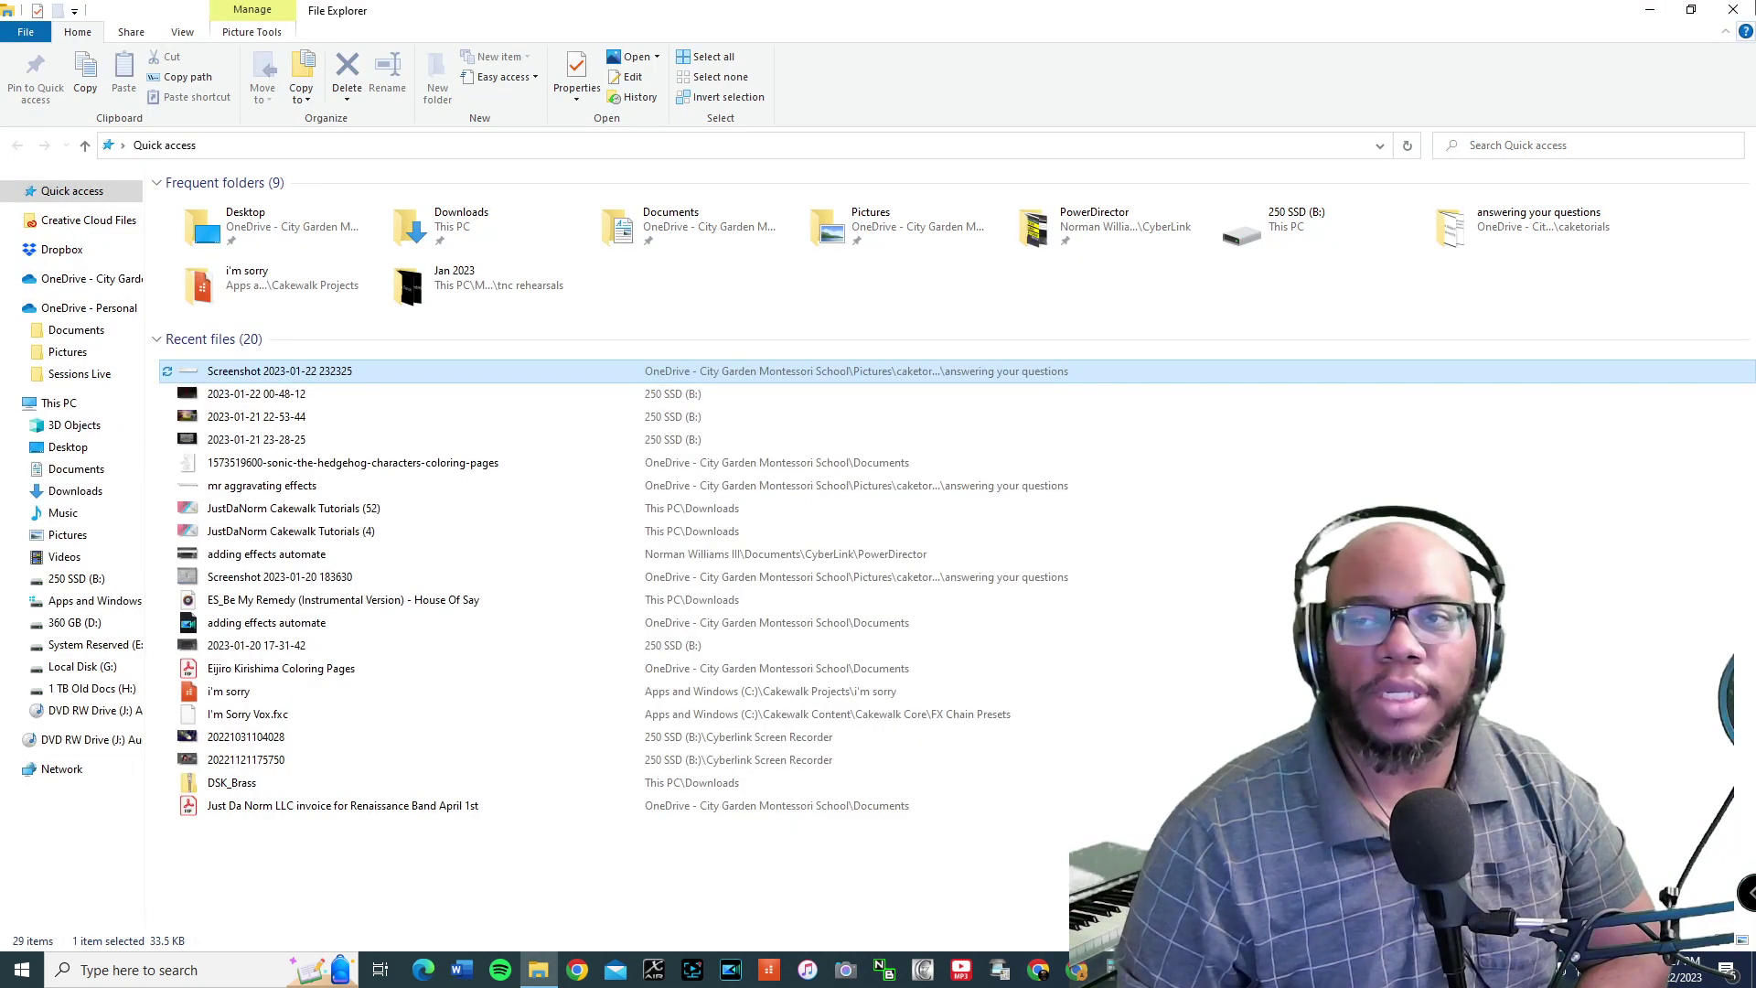
Close File Explorer and keep only track 1, No Matta What (Party All Night), checked for ripping
{"action": "left_click", "coordinate": [1733, 9]}
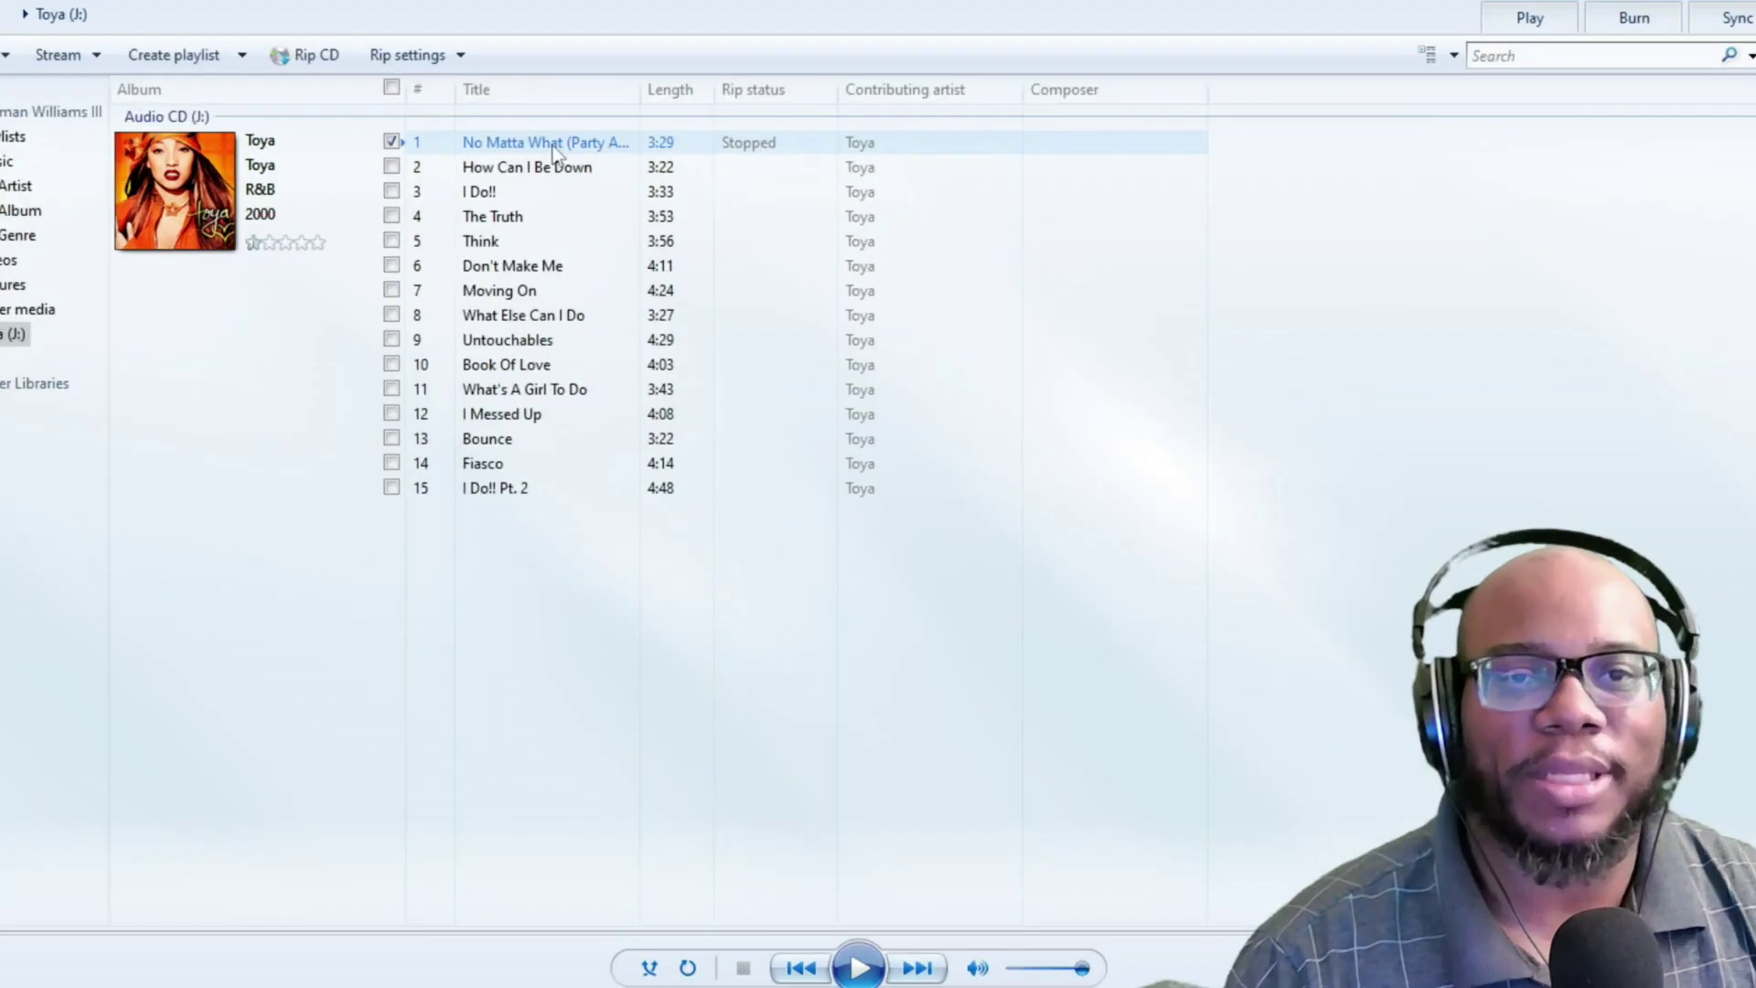
{"action": "left_click", "coordinate": [630, 219]}
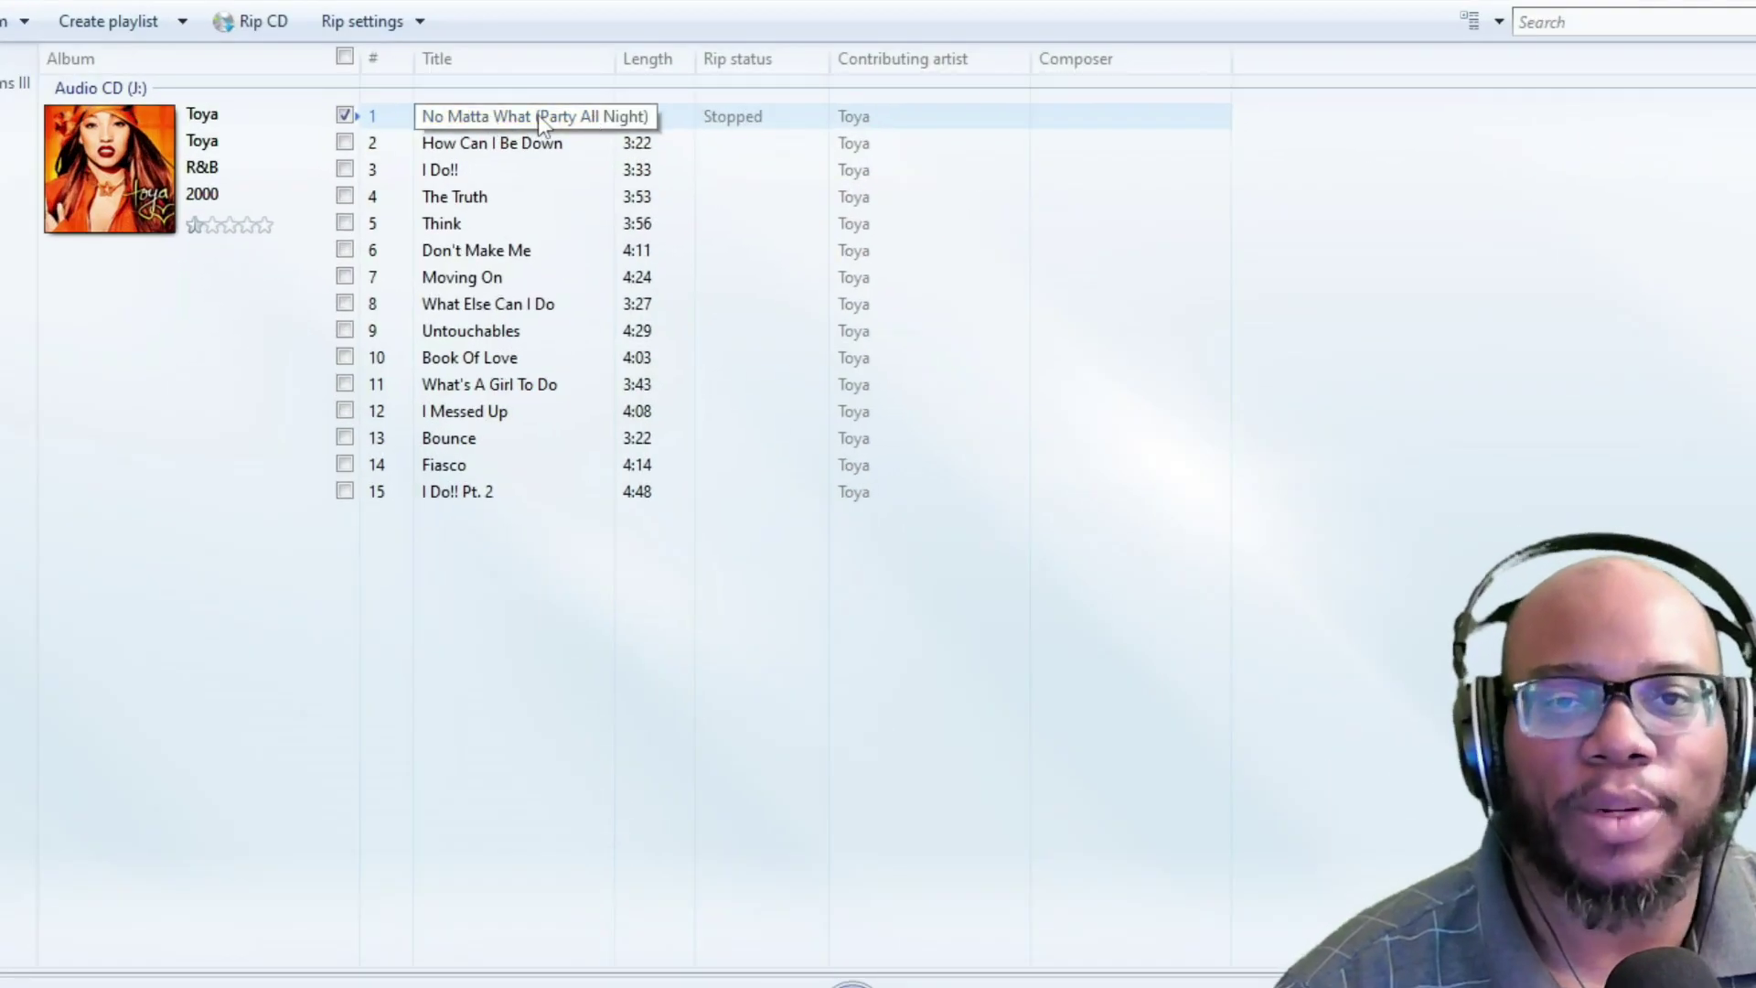
{"action": "key", "text": "Return"}
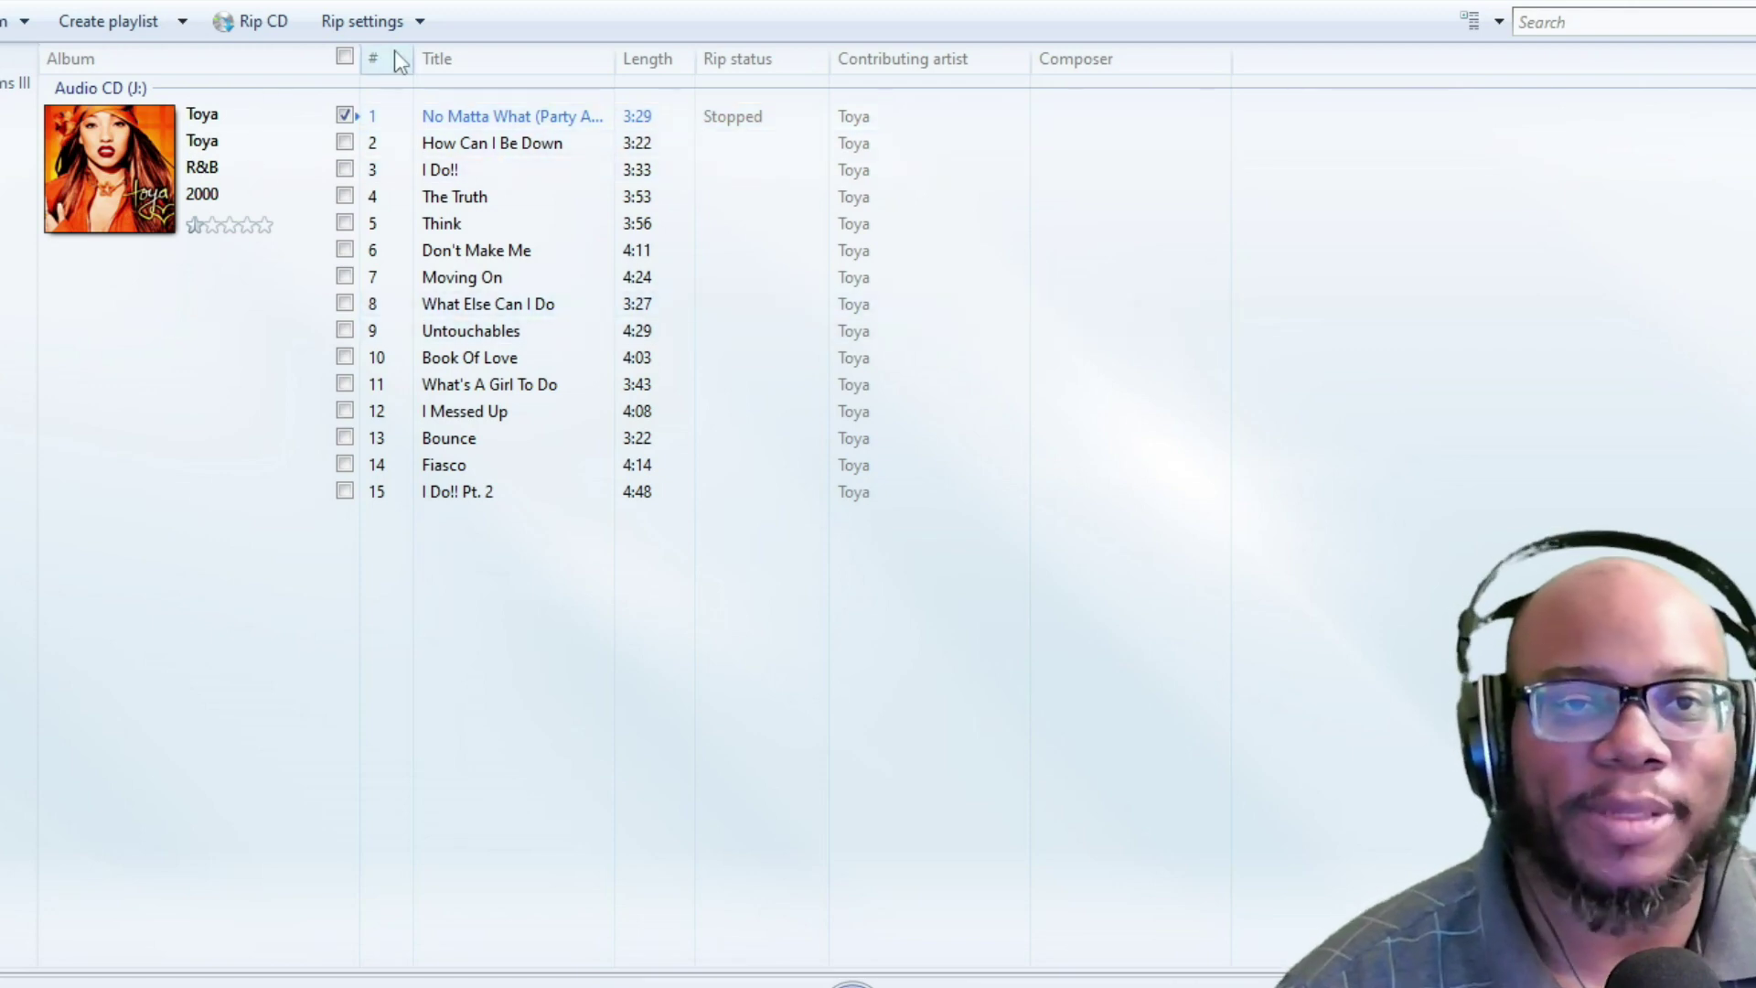
{"action": "left_click", "coordinate": [345, 57]}
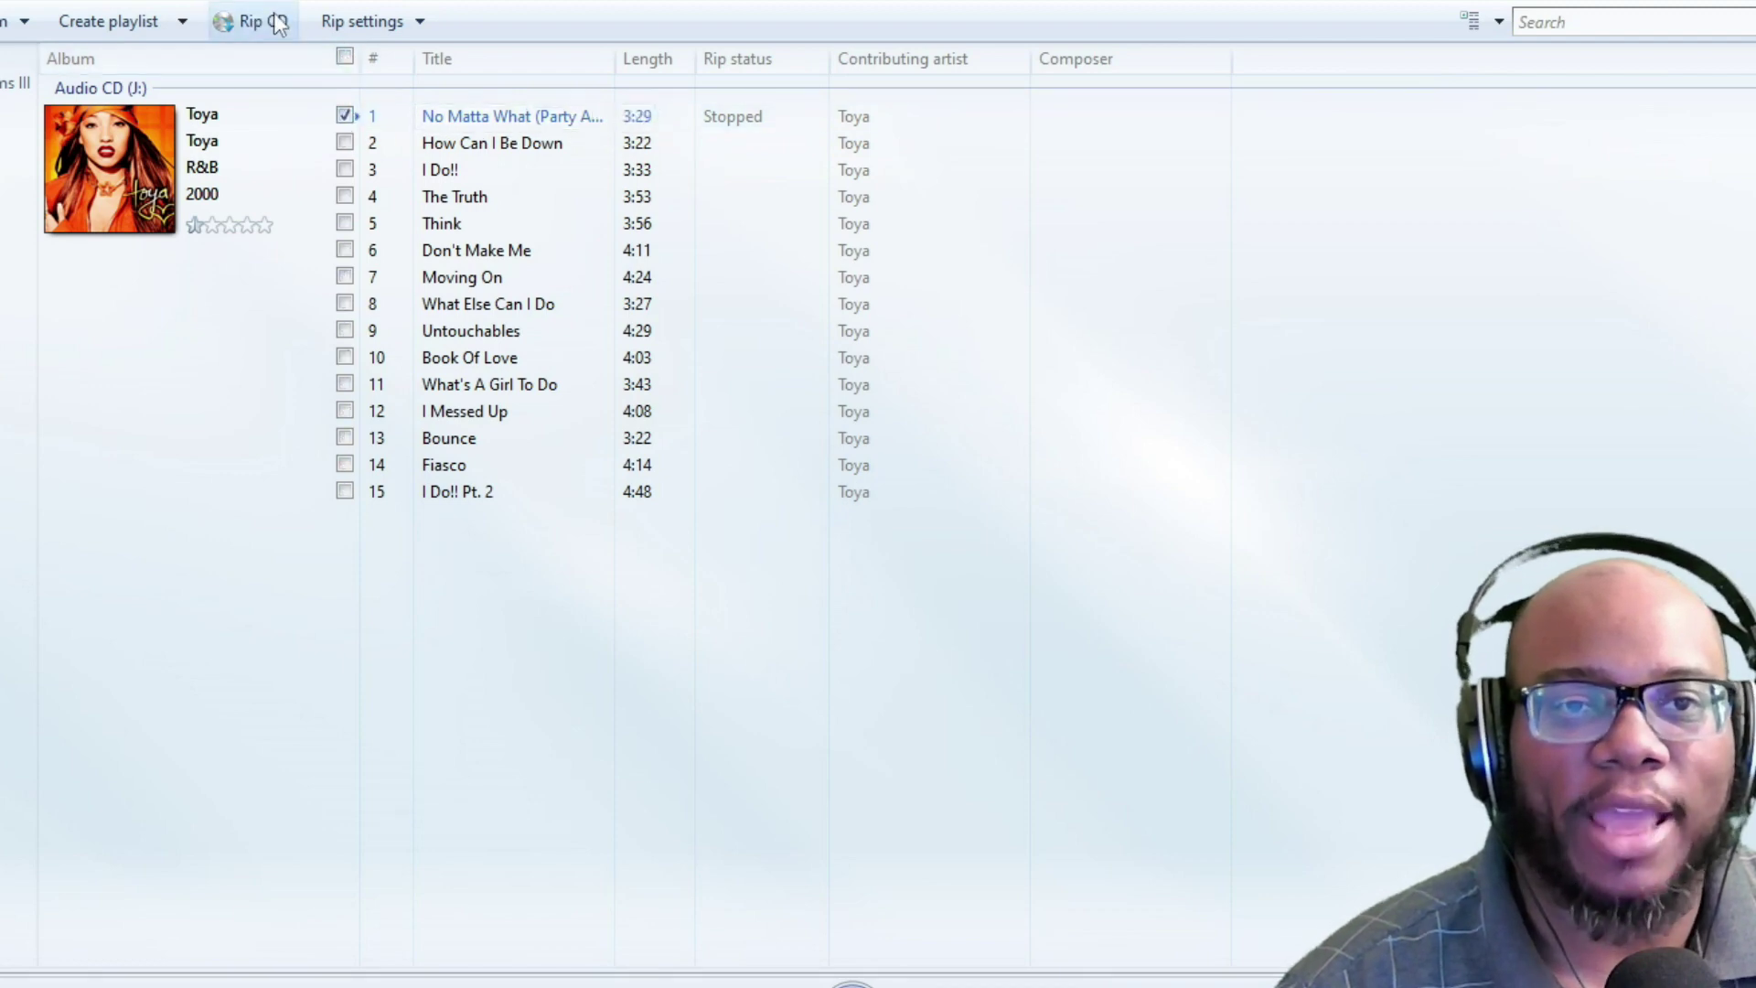
Set the rip format to WAV (Lossless)
{"action": "left_click", "coordinate": [355, 24]}
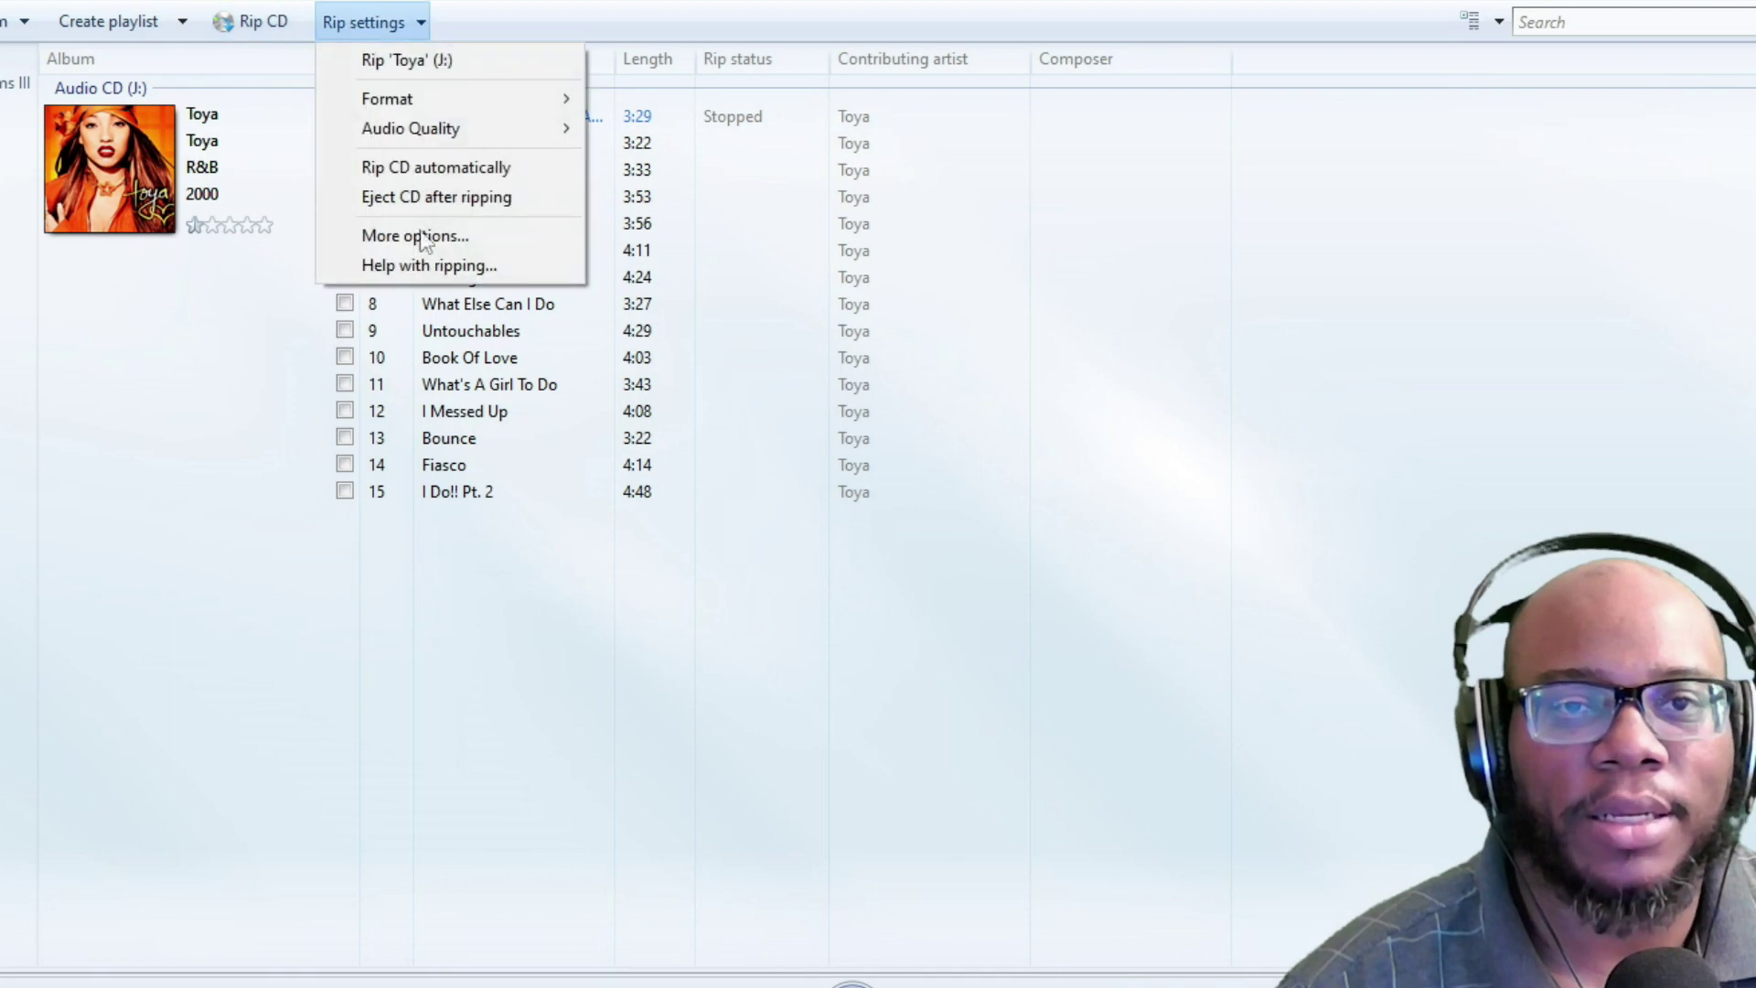
{"action": "mouse_move", "coordinate": [431, 102]}
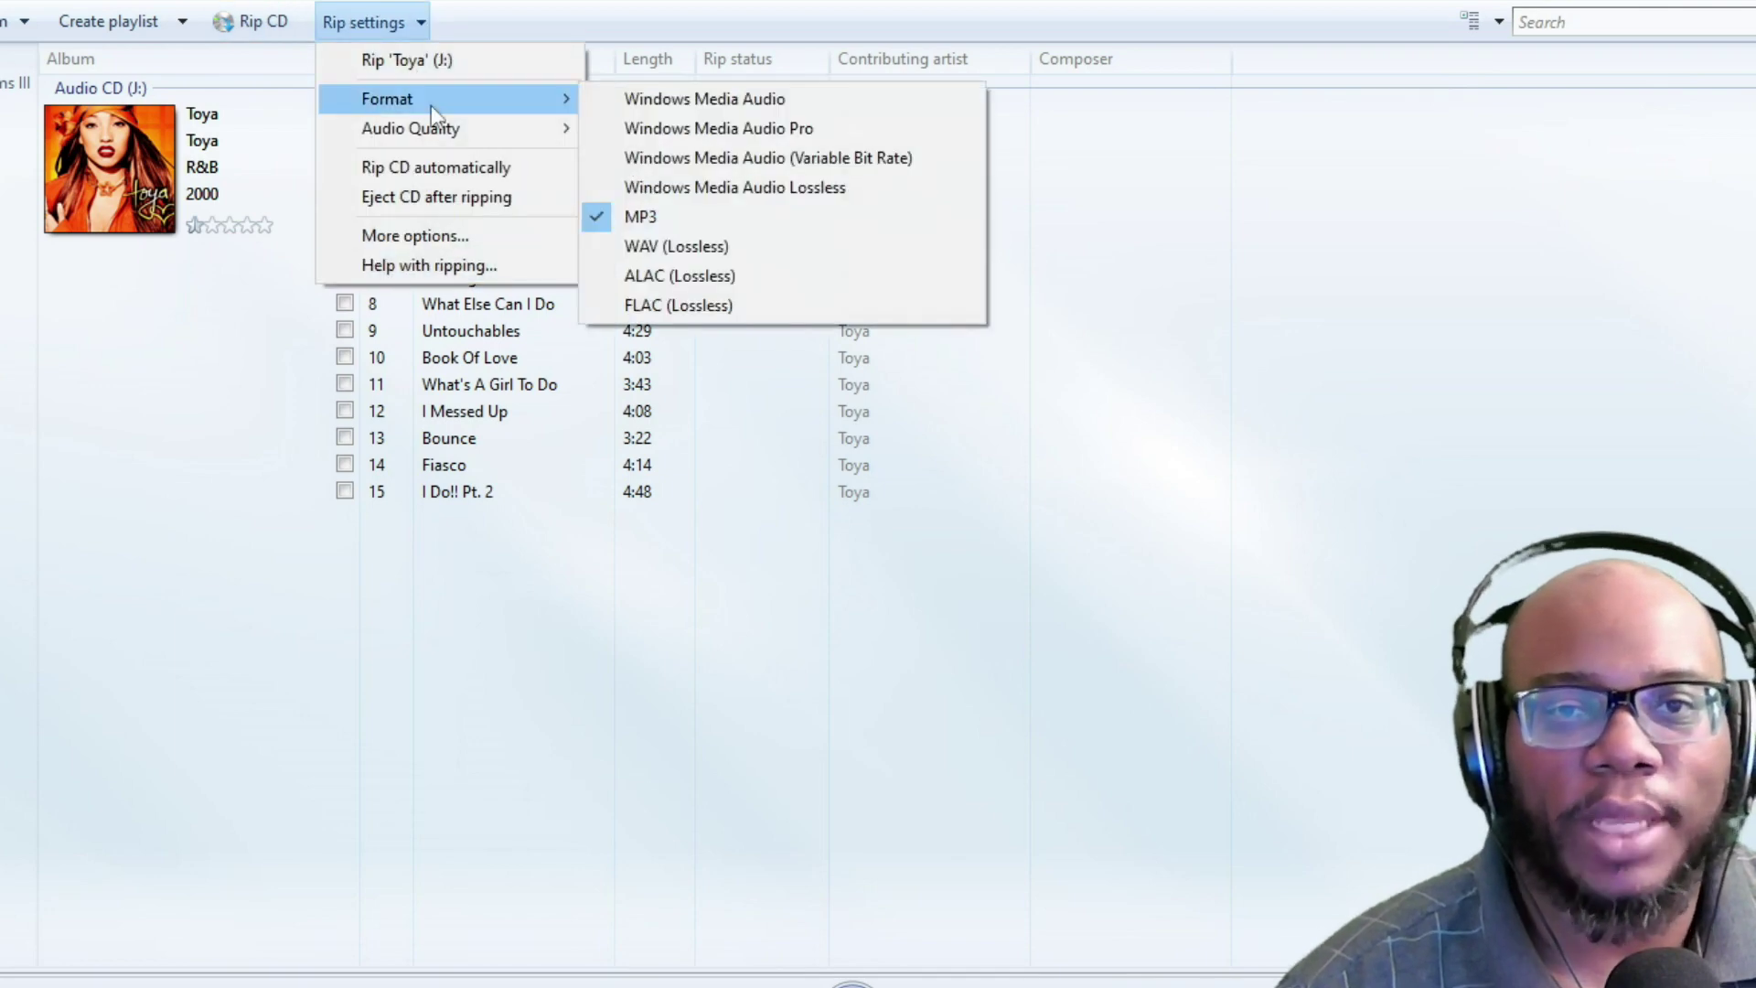
{"action": "left_click", "coordinate": [728, 257]}
Check More options, rip track 1 to the library, and close Windows Media Player
{"action": "left_click", "coordinate": [358, 20]}
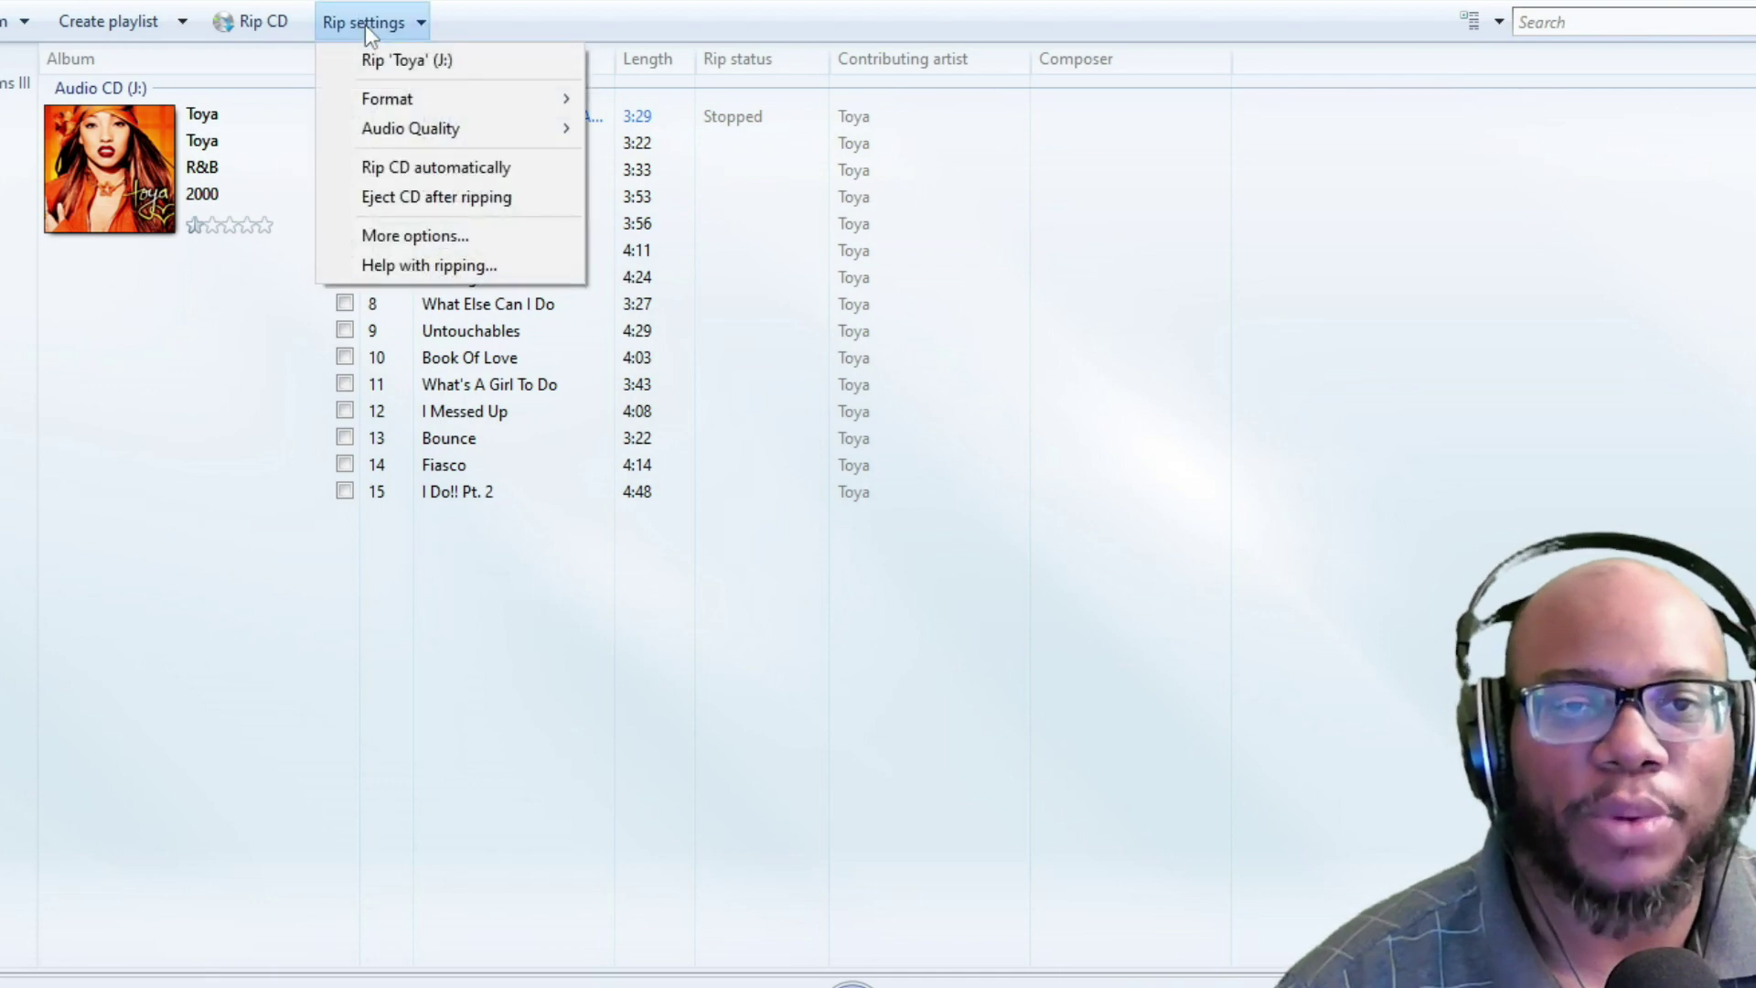
{"action": "mouse_move", "coordinate": [480, 119]}
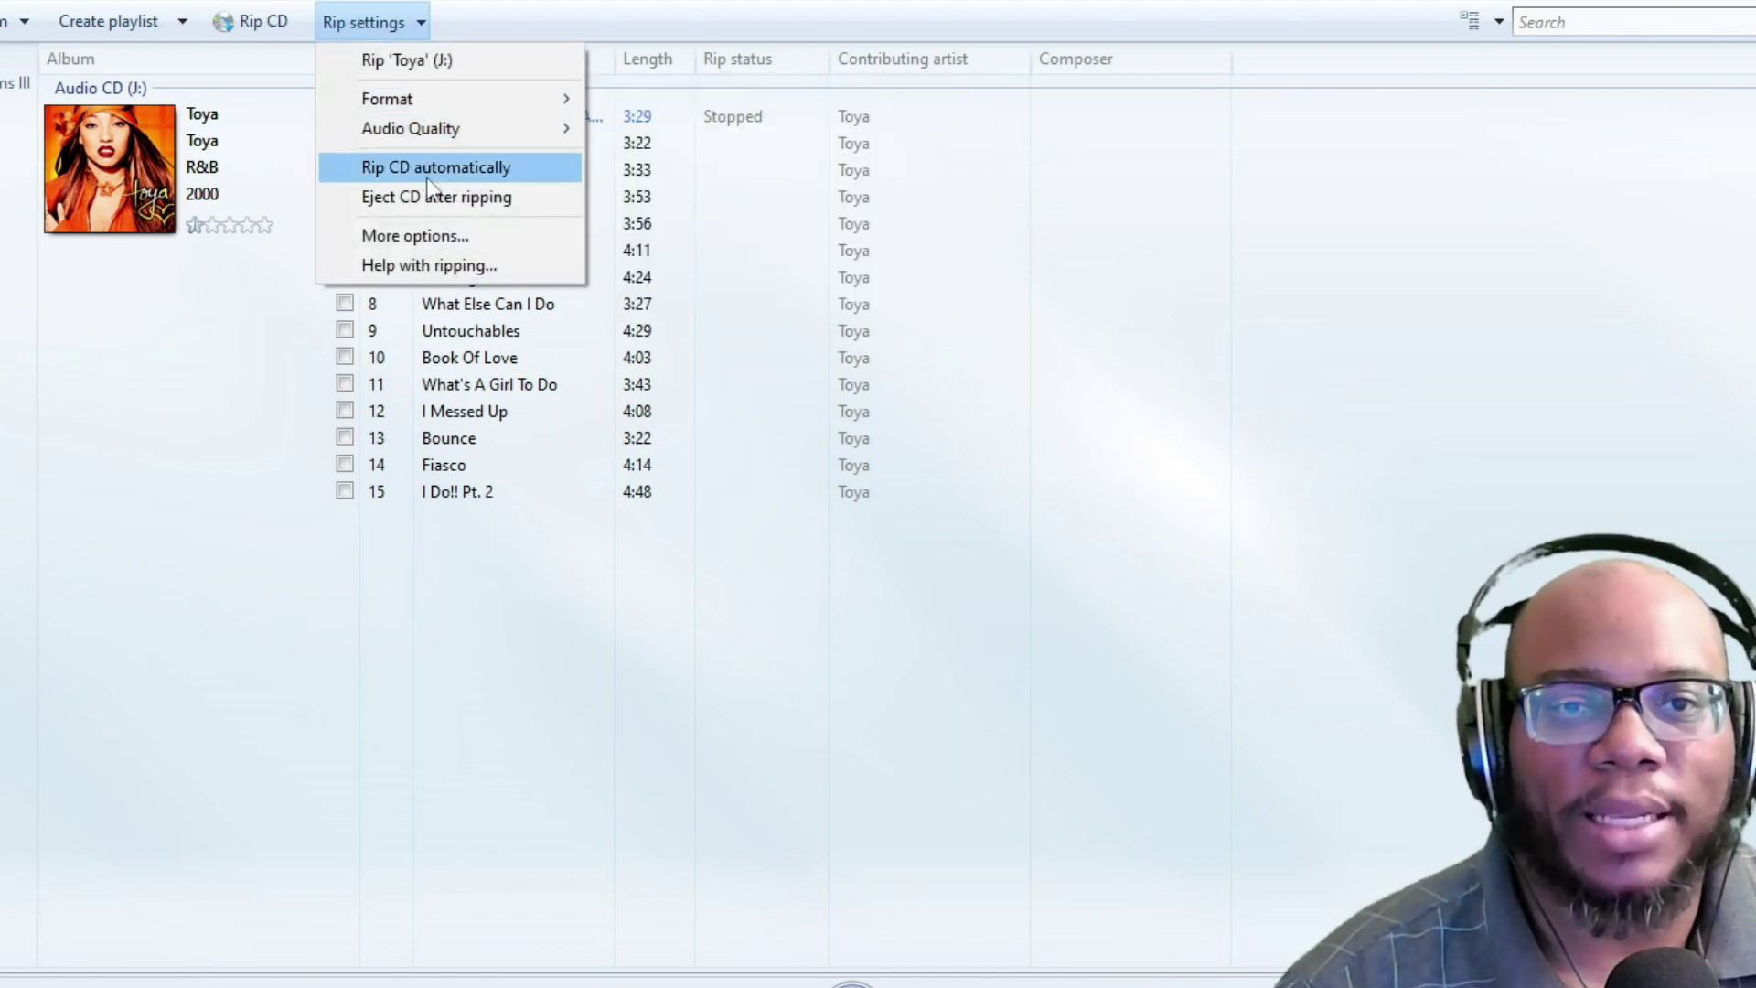
{"action": "left_click", "coordinate": [463, 233]}
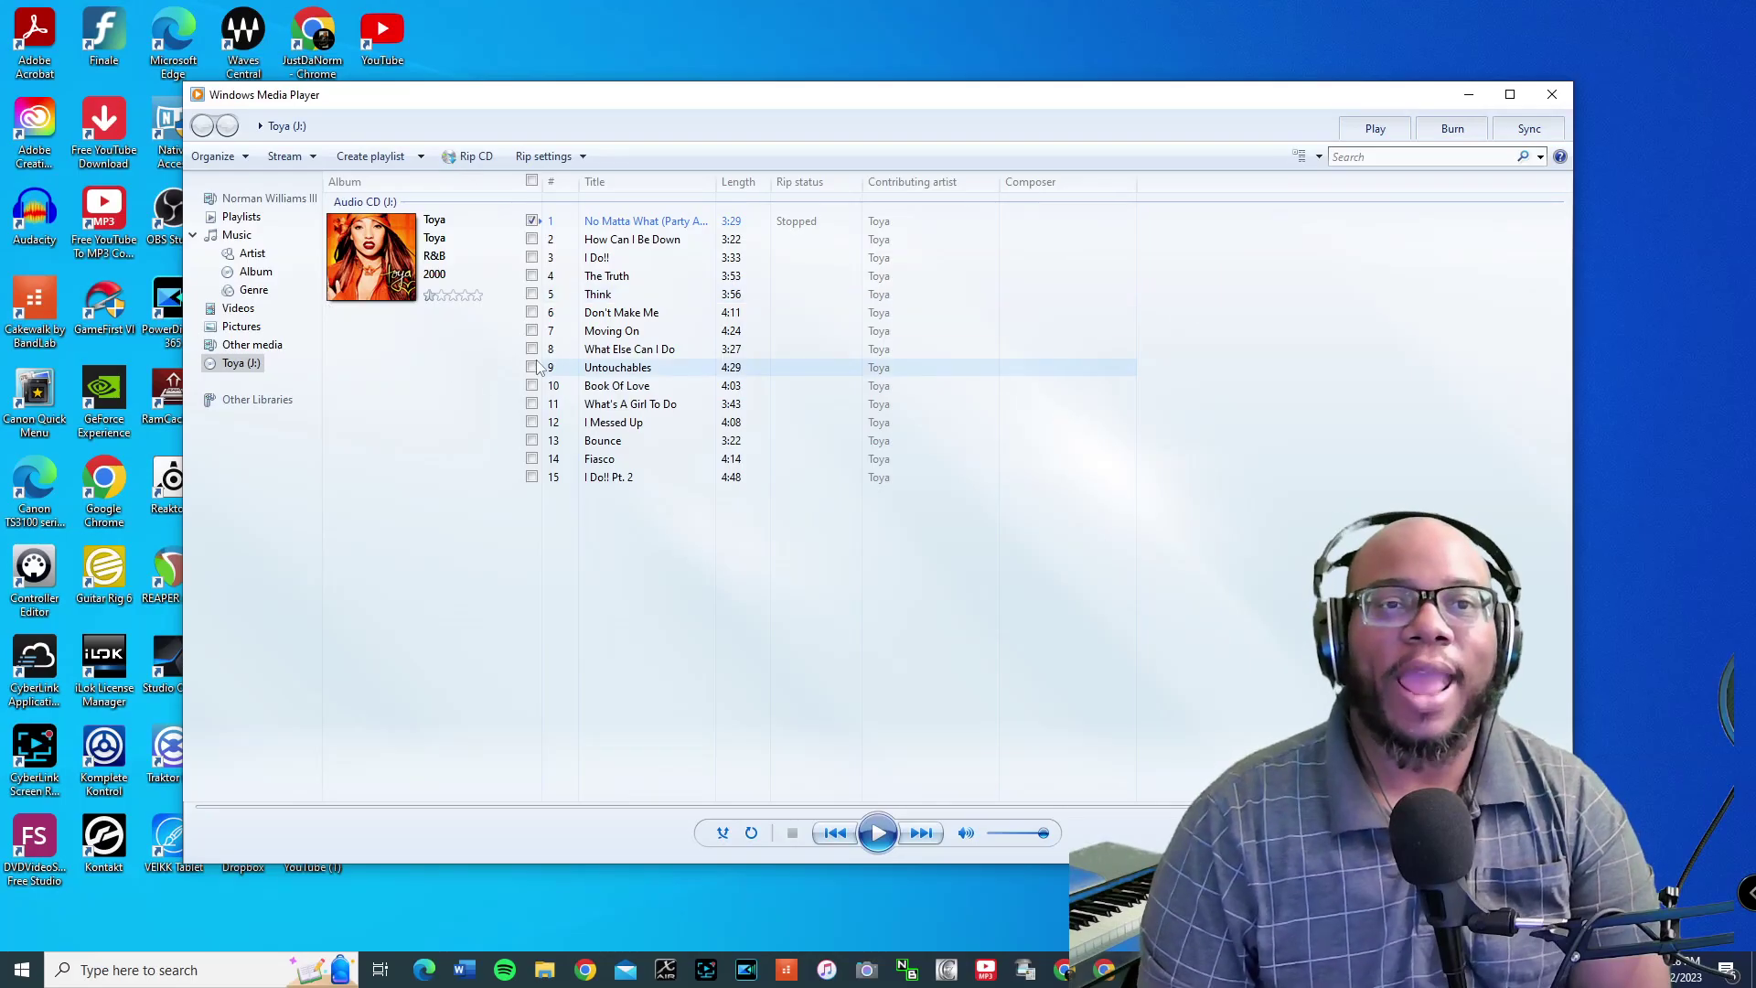
{"action": "left_click", "coordinate": [470, 156]}
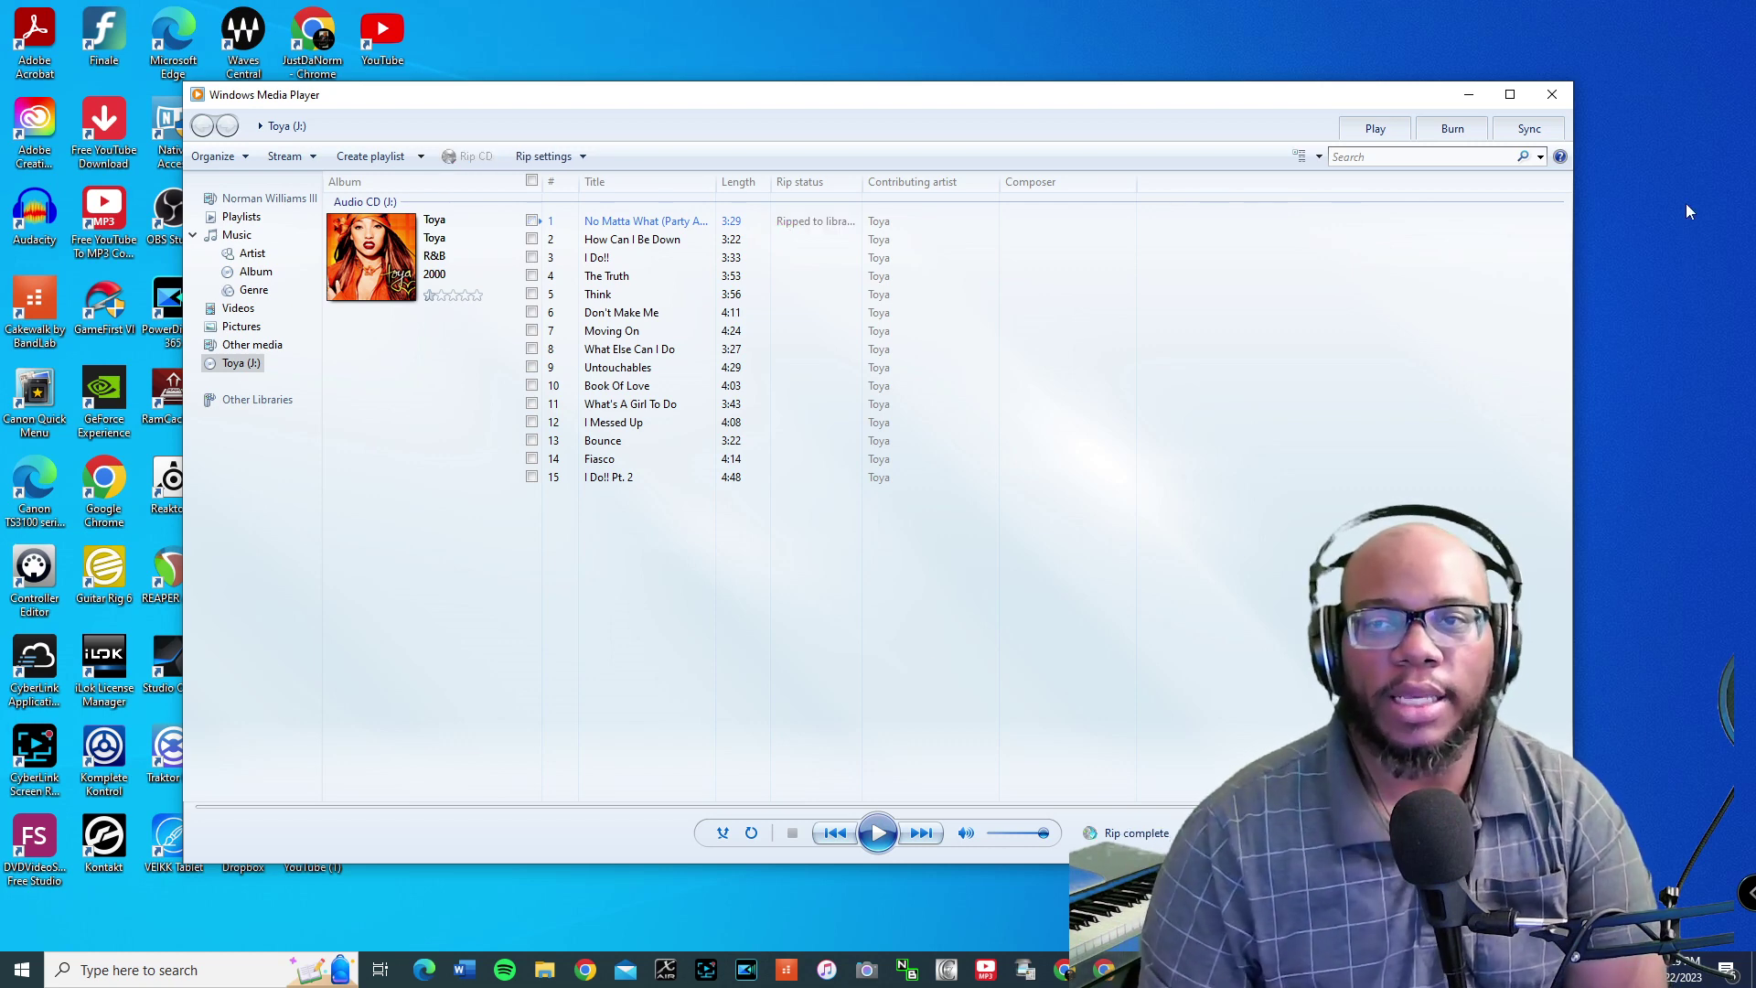
{"action": "left_click", "coordinate": [1552, 98]}
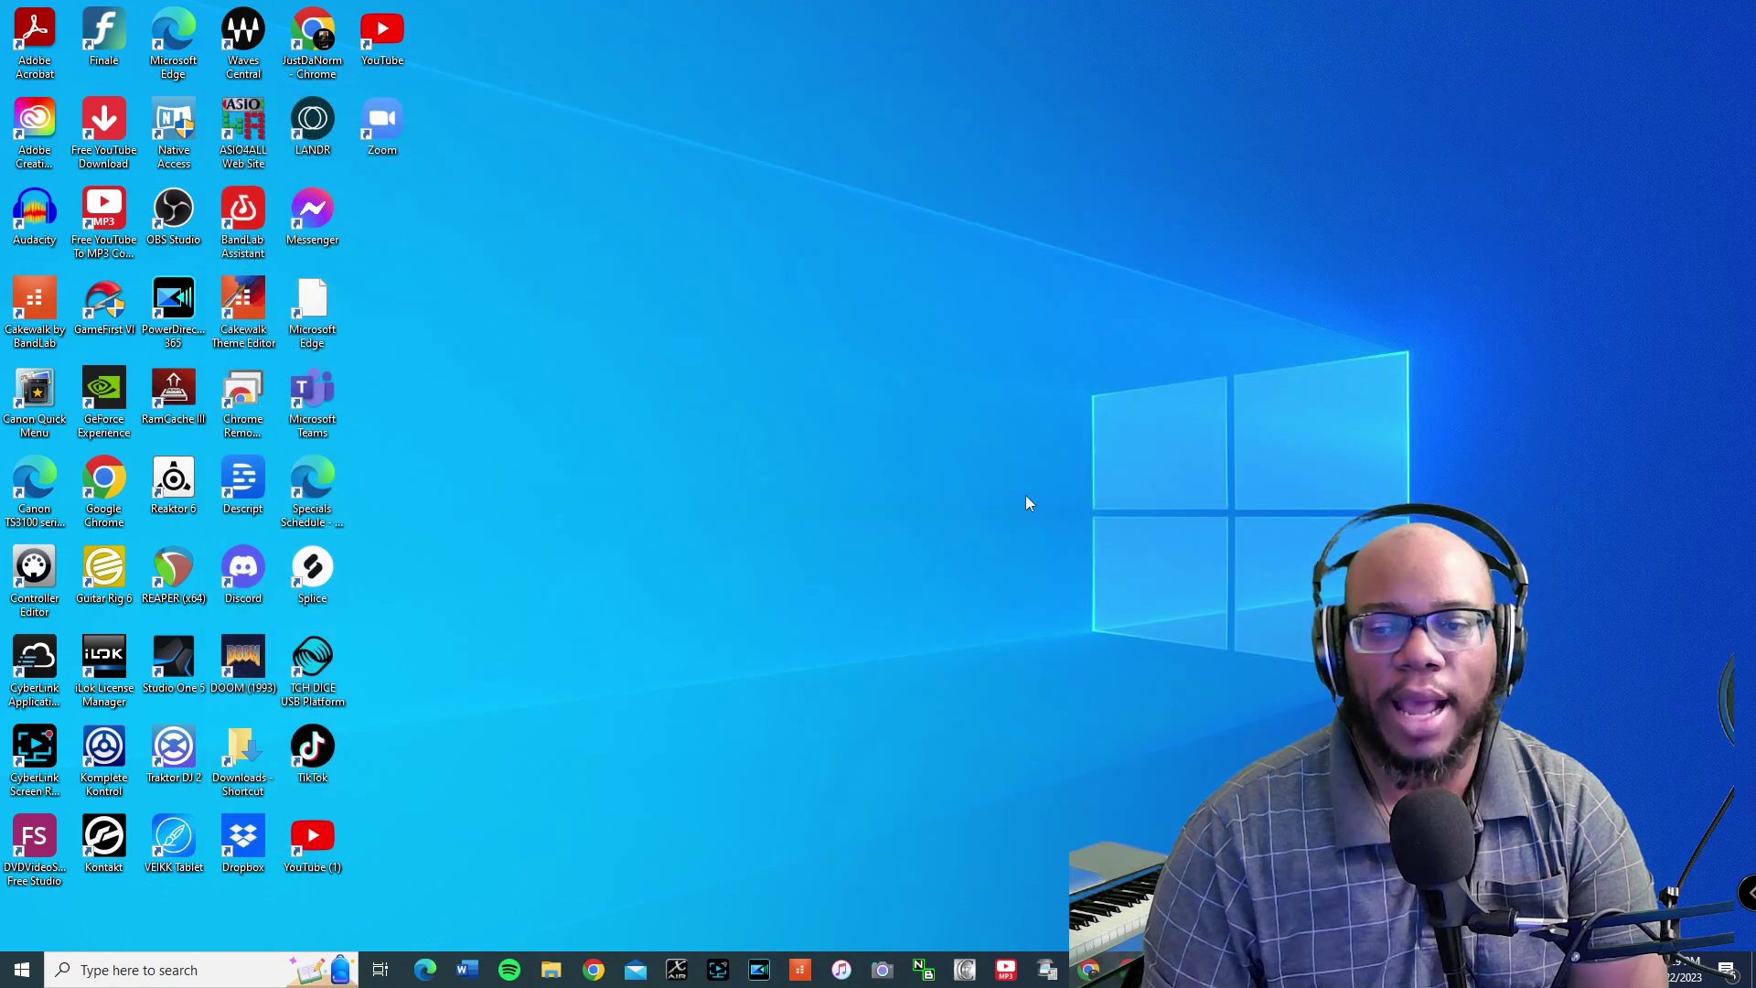
Find 01 No Matta What (Party All Night) under Music > Toya > Toya, then close Explorer
{"action": "left_click", "coordinate": [550, 970]}
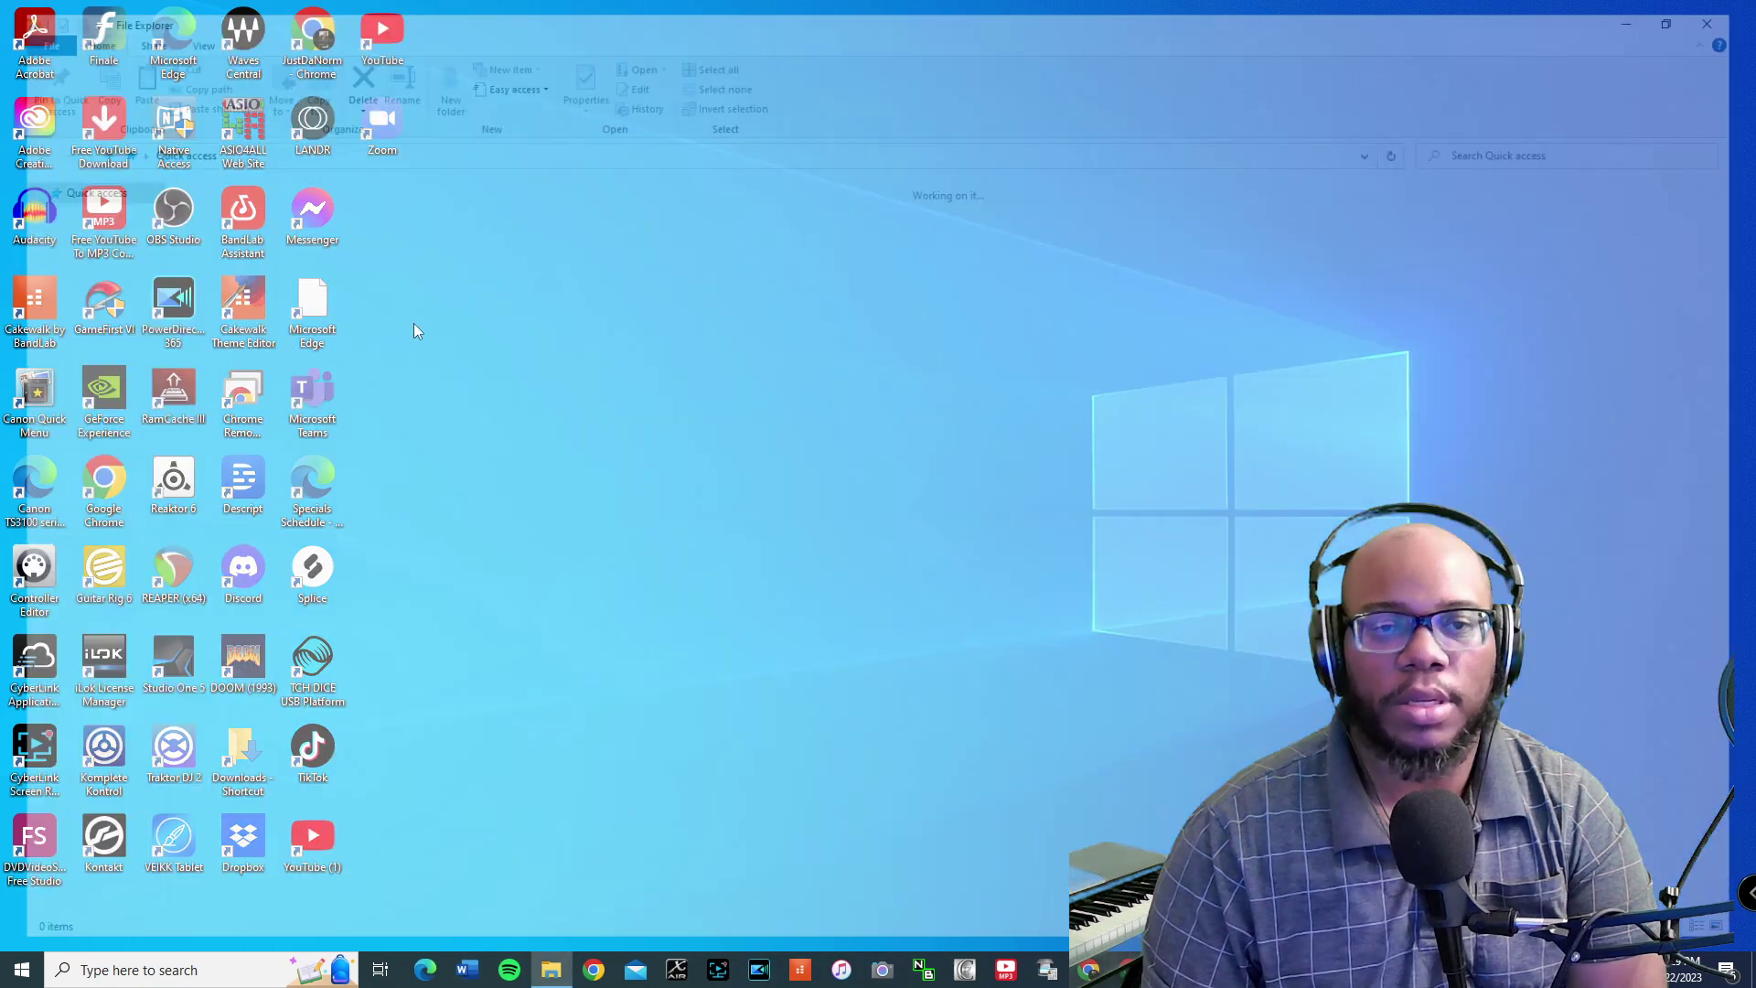
{"action": "left_click", "coordinate": [63, 512]}
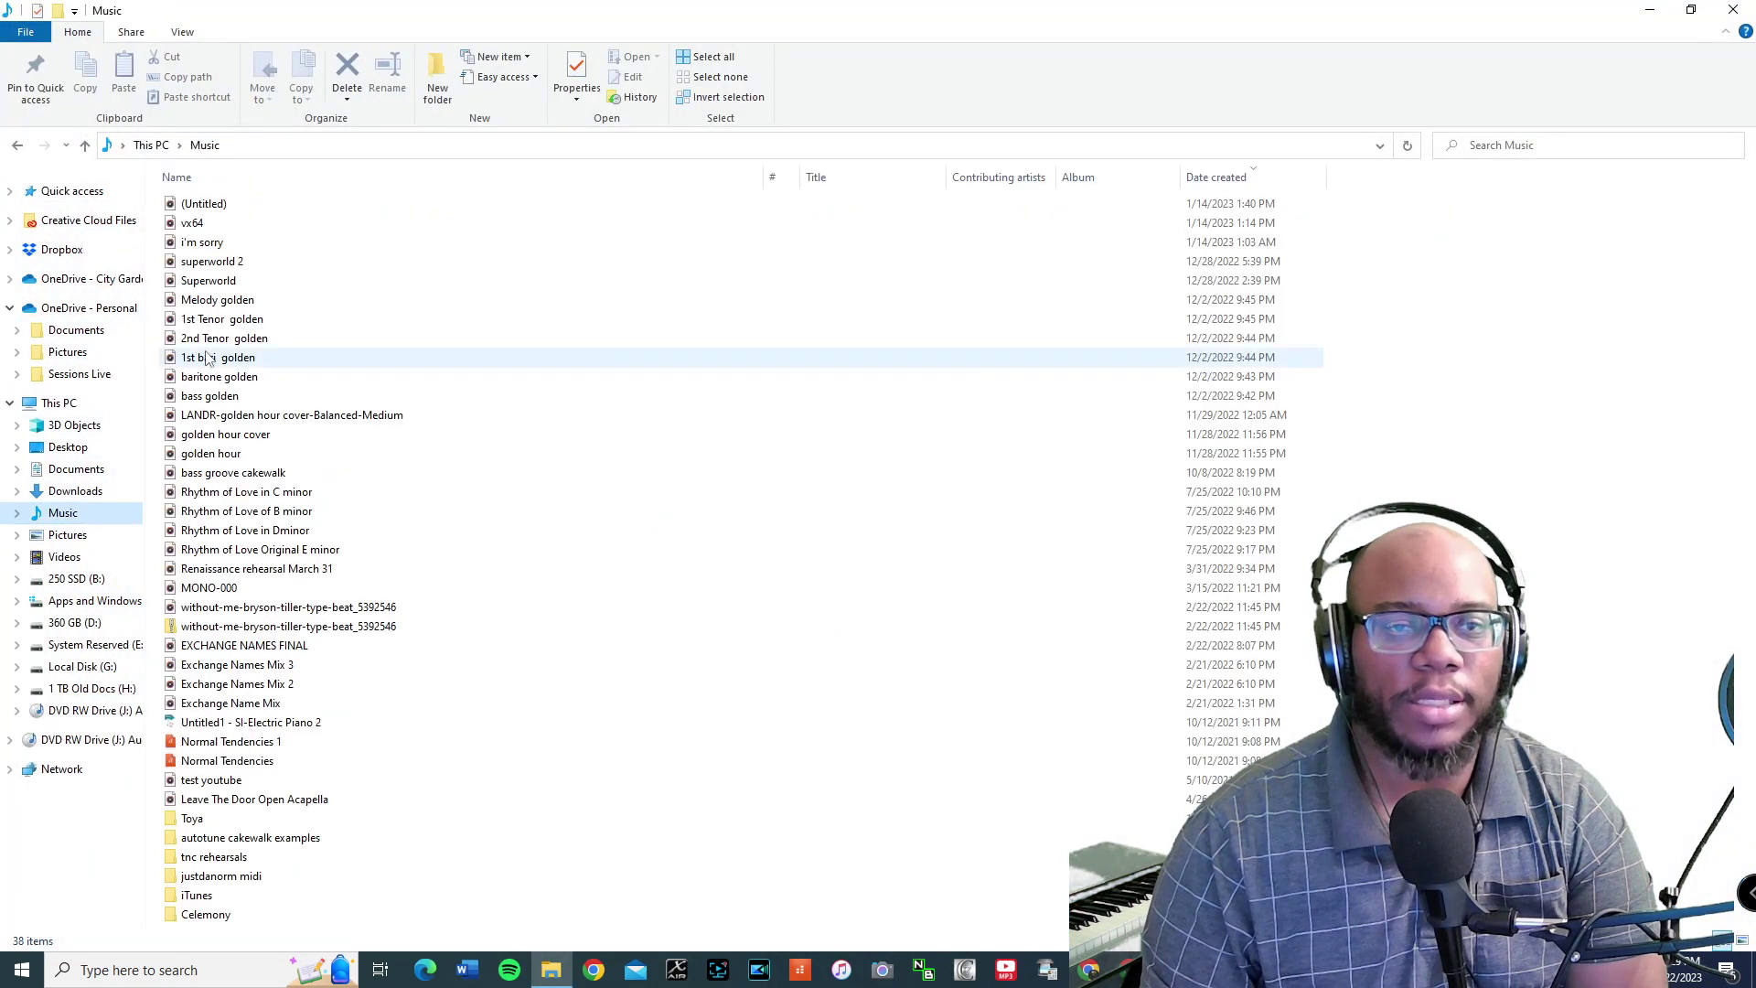
{"action": "double_click", "coordinate": [300, 826]}
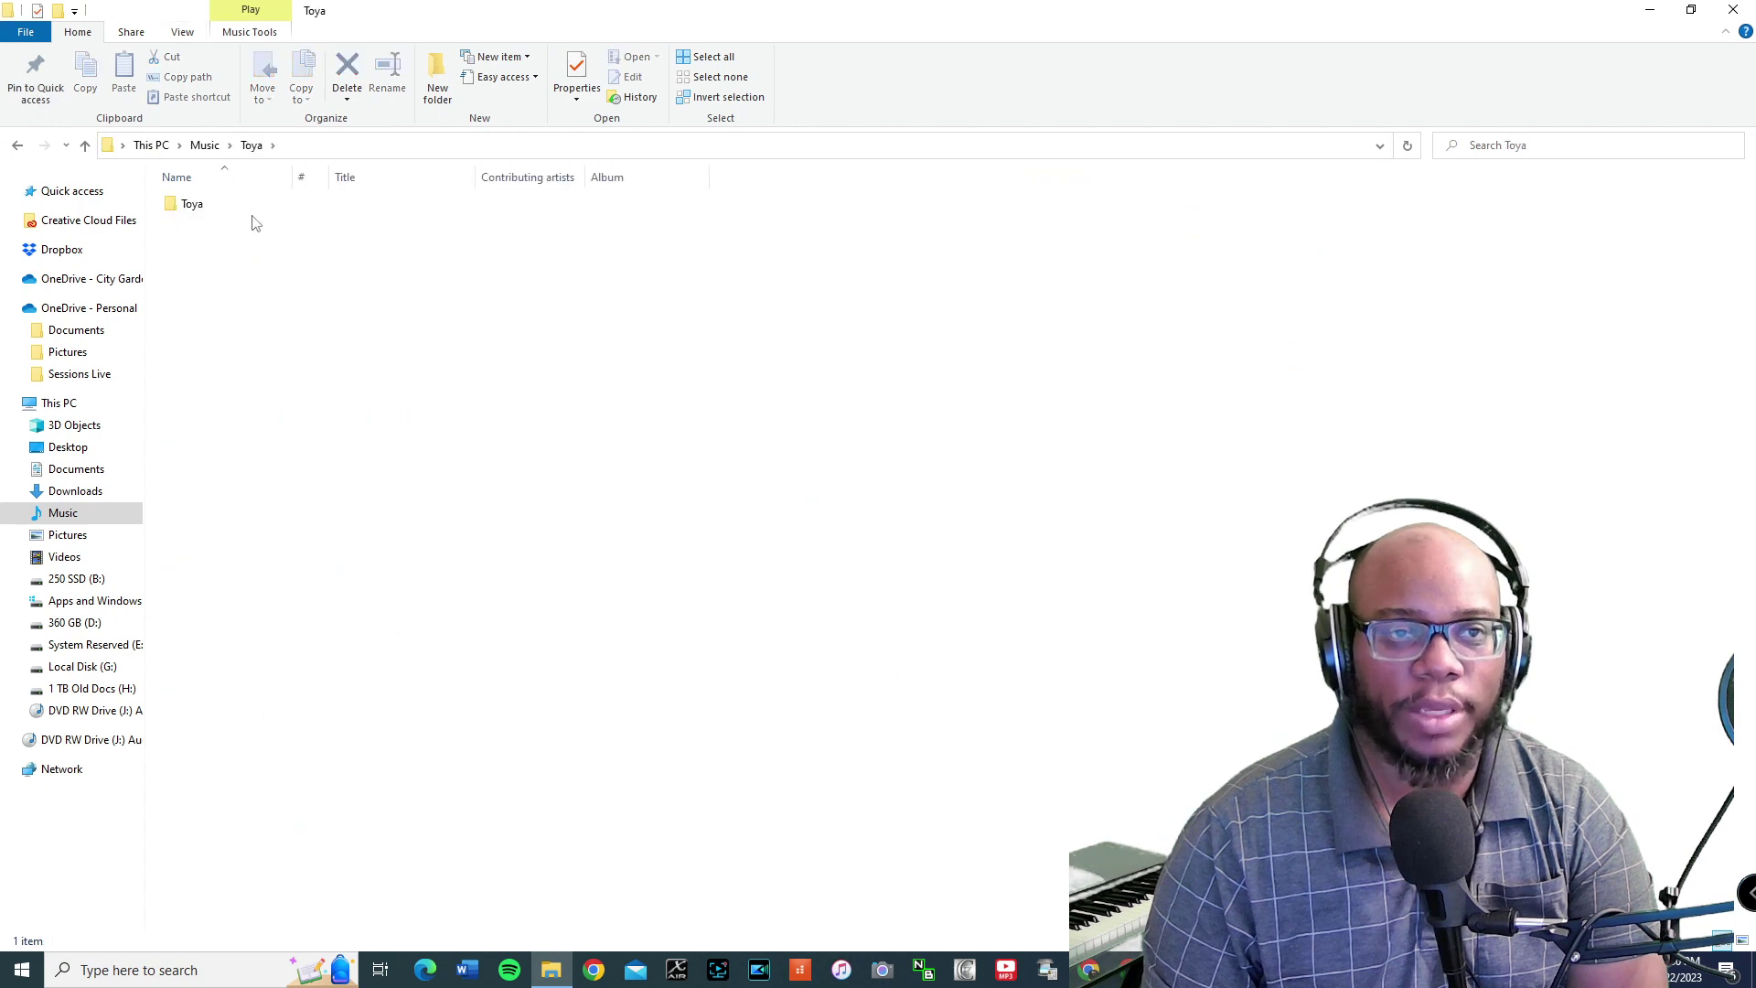
{"action": "double_click", "coordinate": [224, 211]}
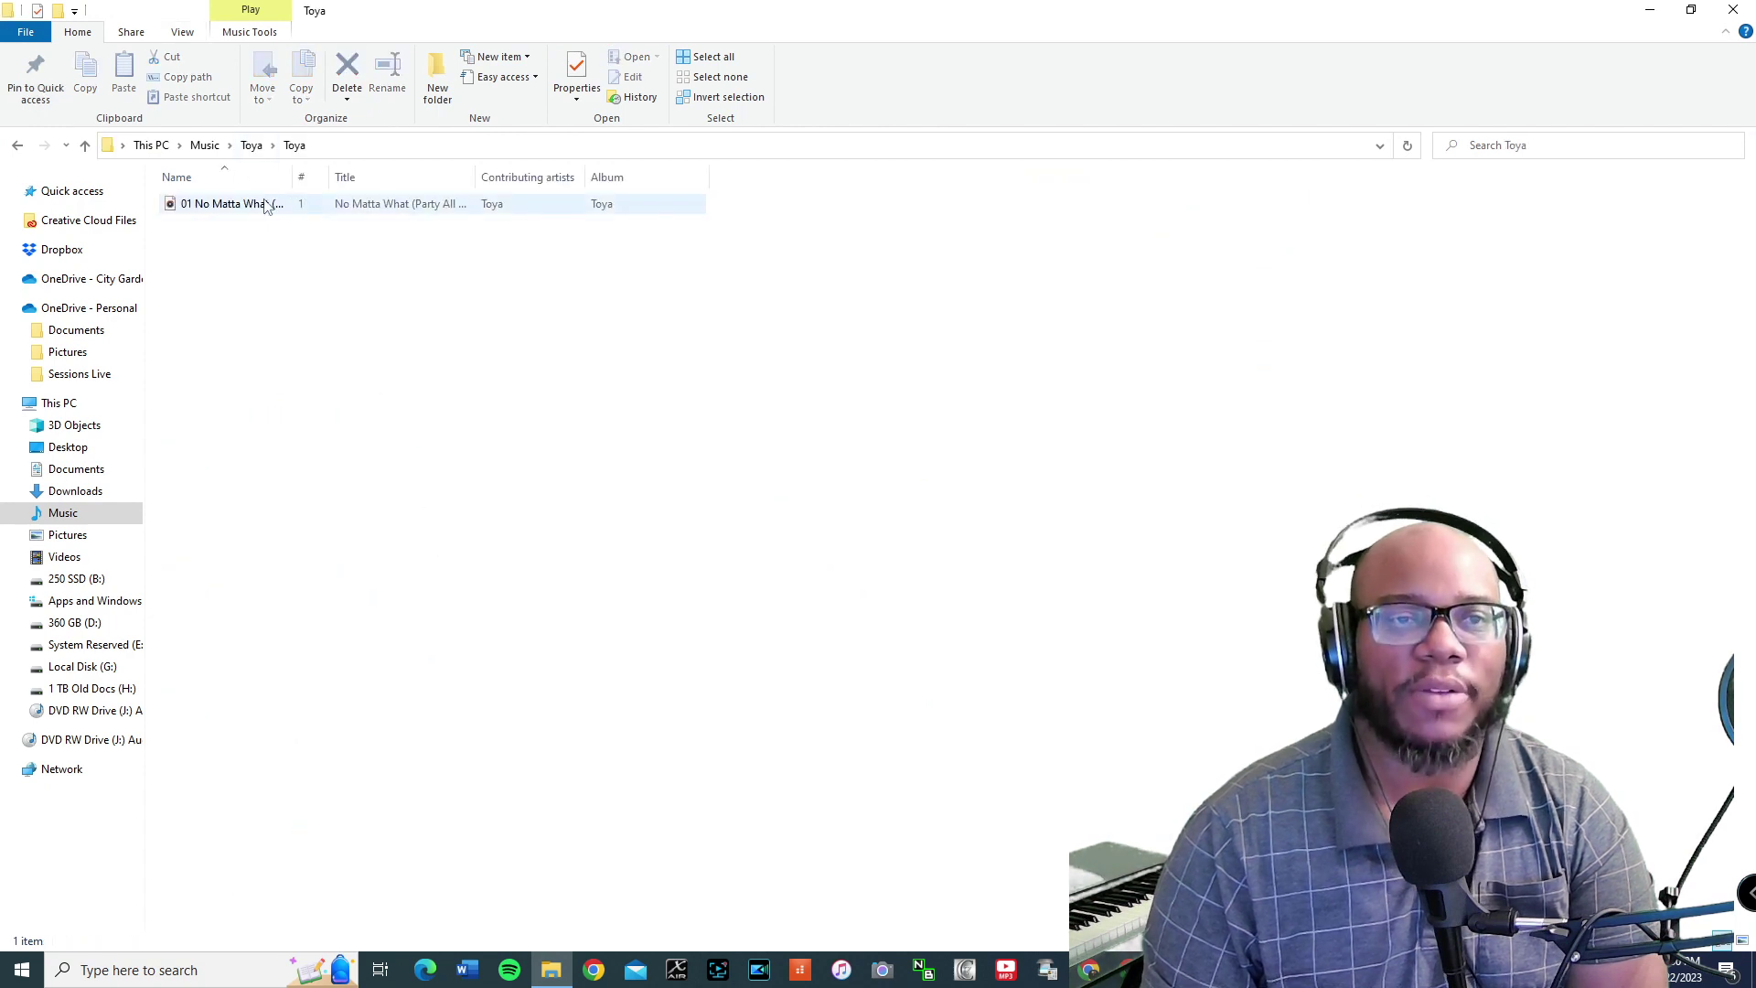
{"action": "left_click_drag", "start_coordinate": [293, 174], "coordinate": [574, 174]}
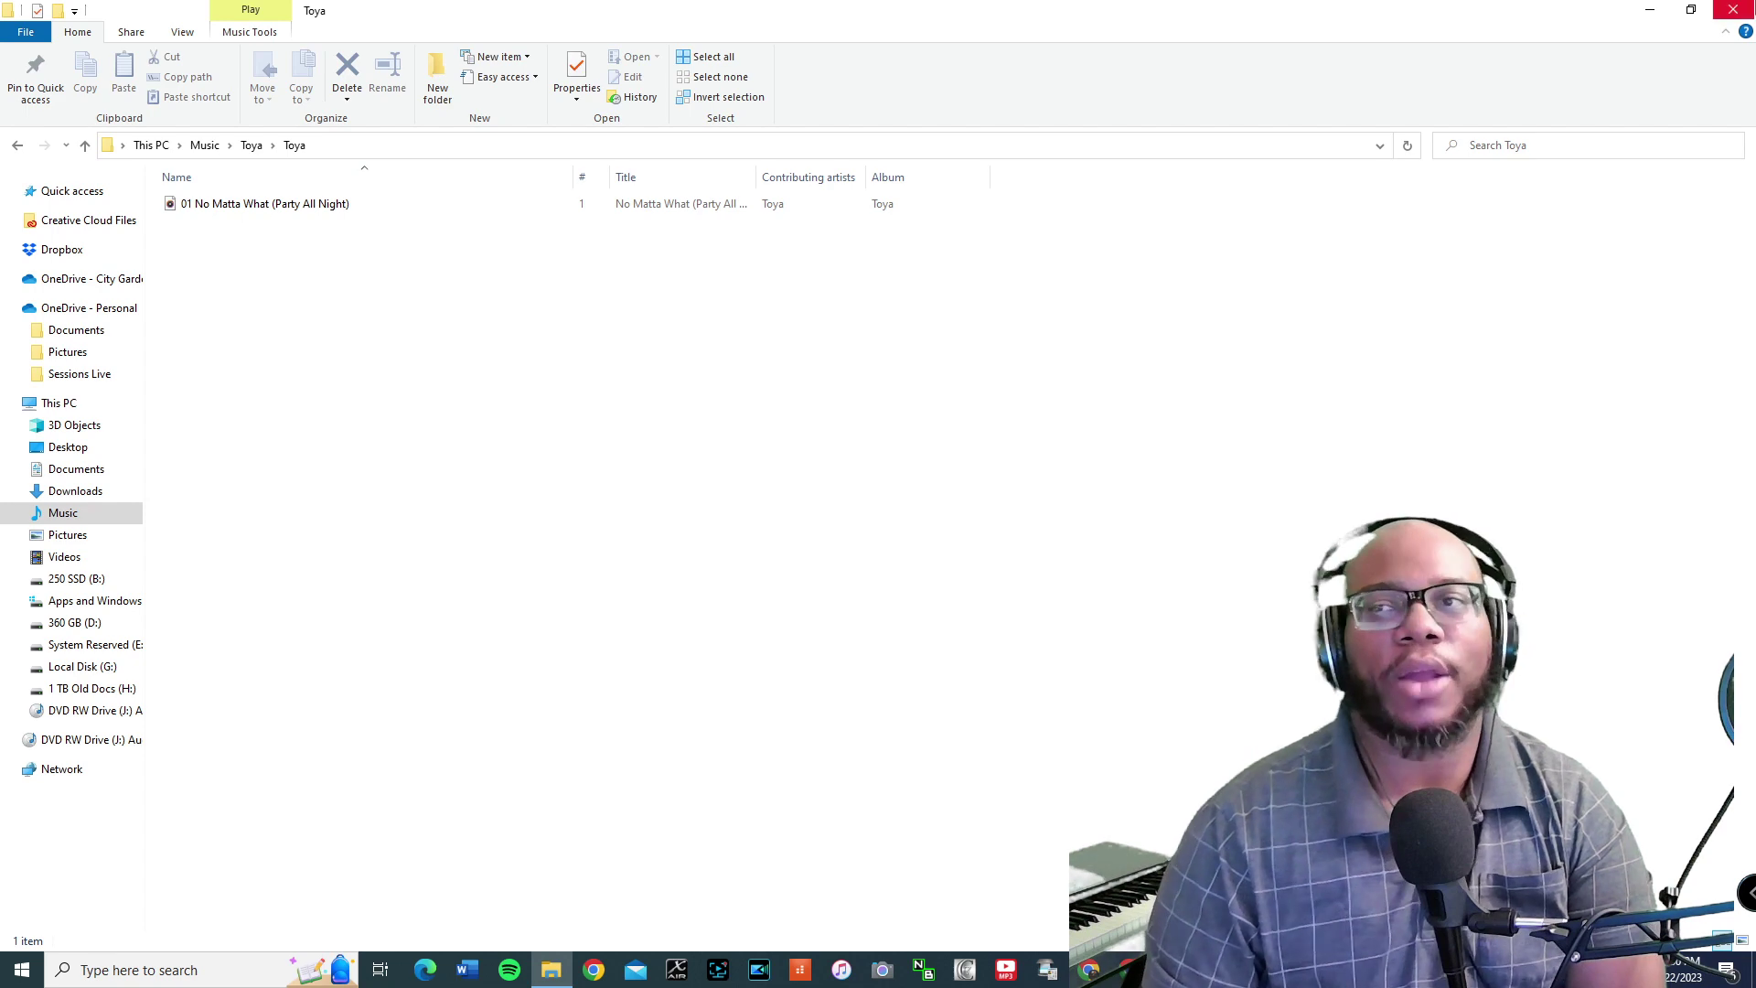
{"action": "left_click", "coordinate": [1735, 10]}
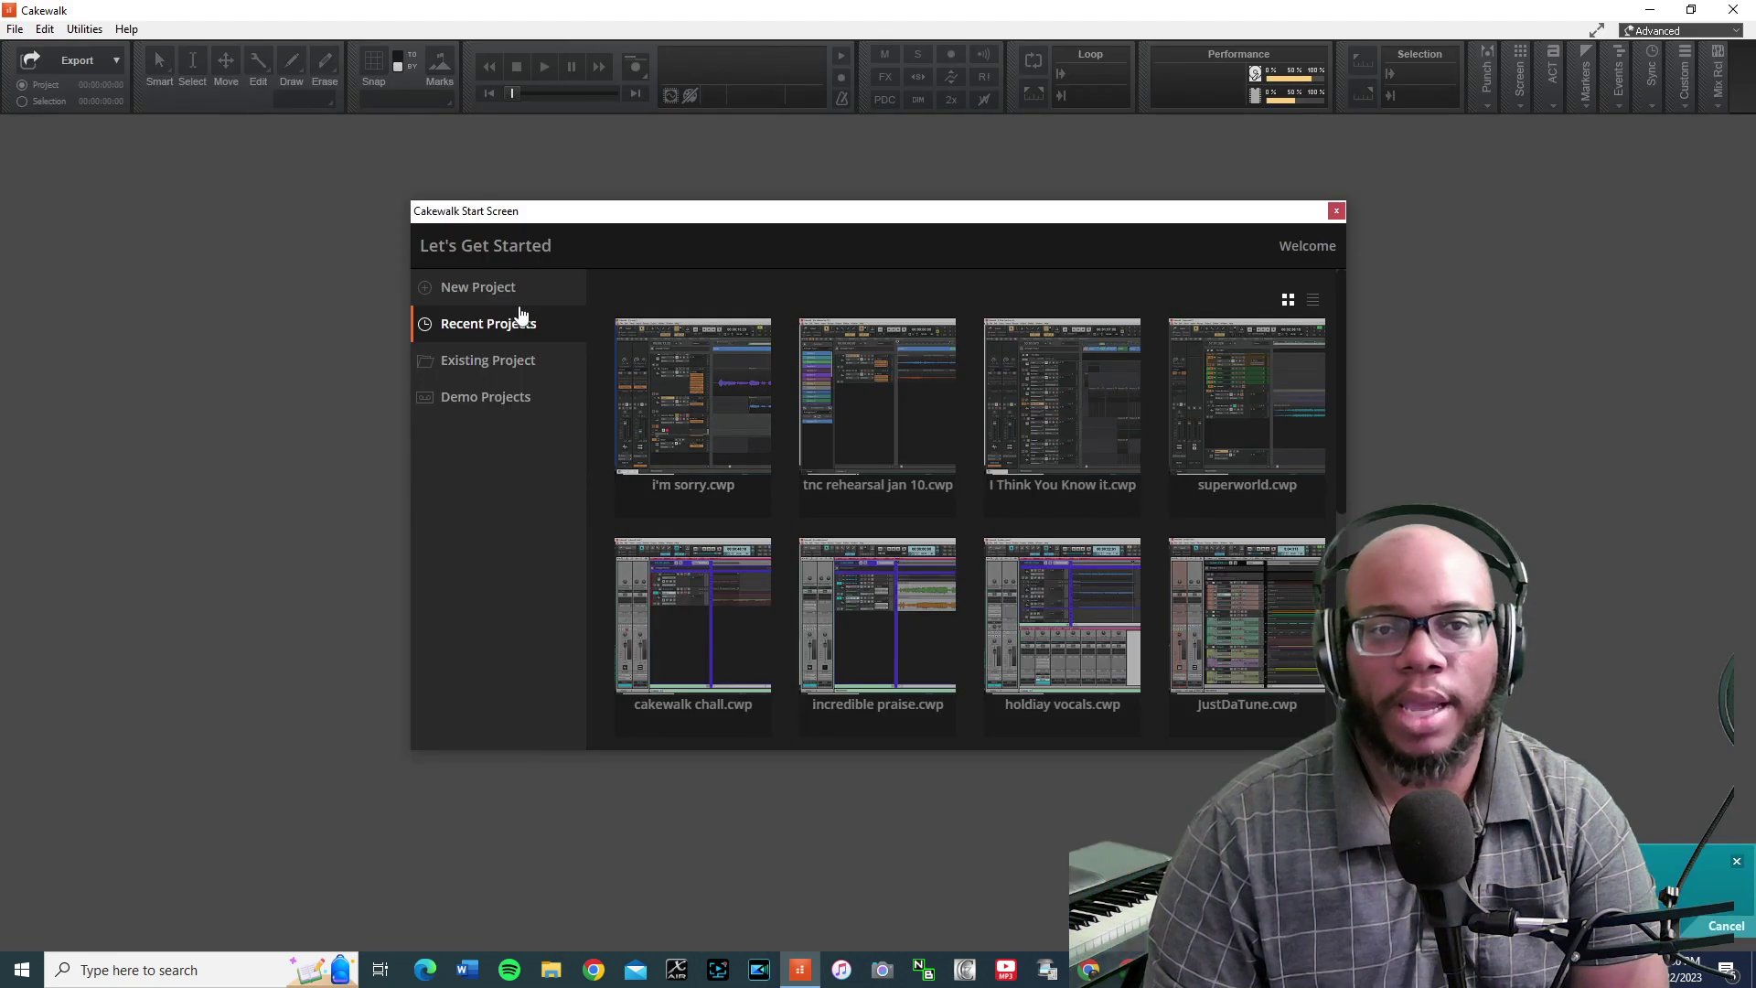
Create a new Cakewalk project from the Empty Project template
{"action": "left_click", "coordinate": [498, 288]}
{"action": "left_click", "coordinate": [1246, 394]}
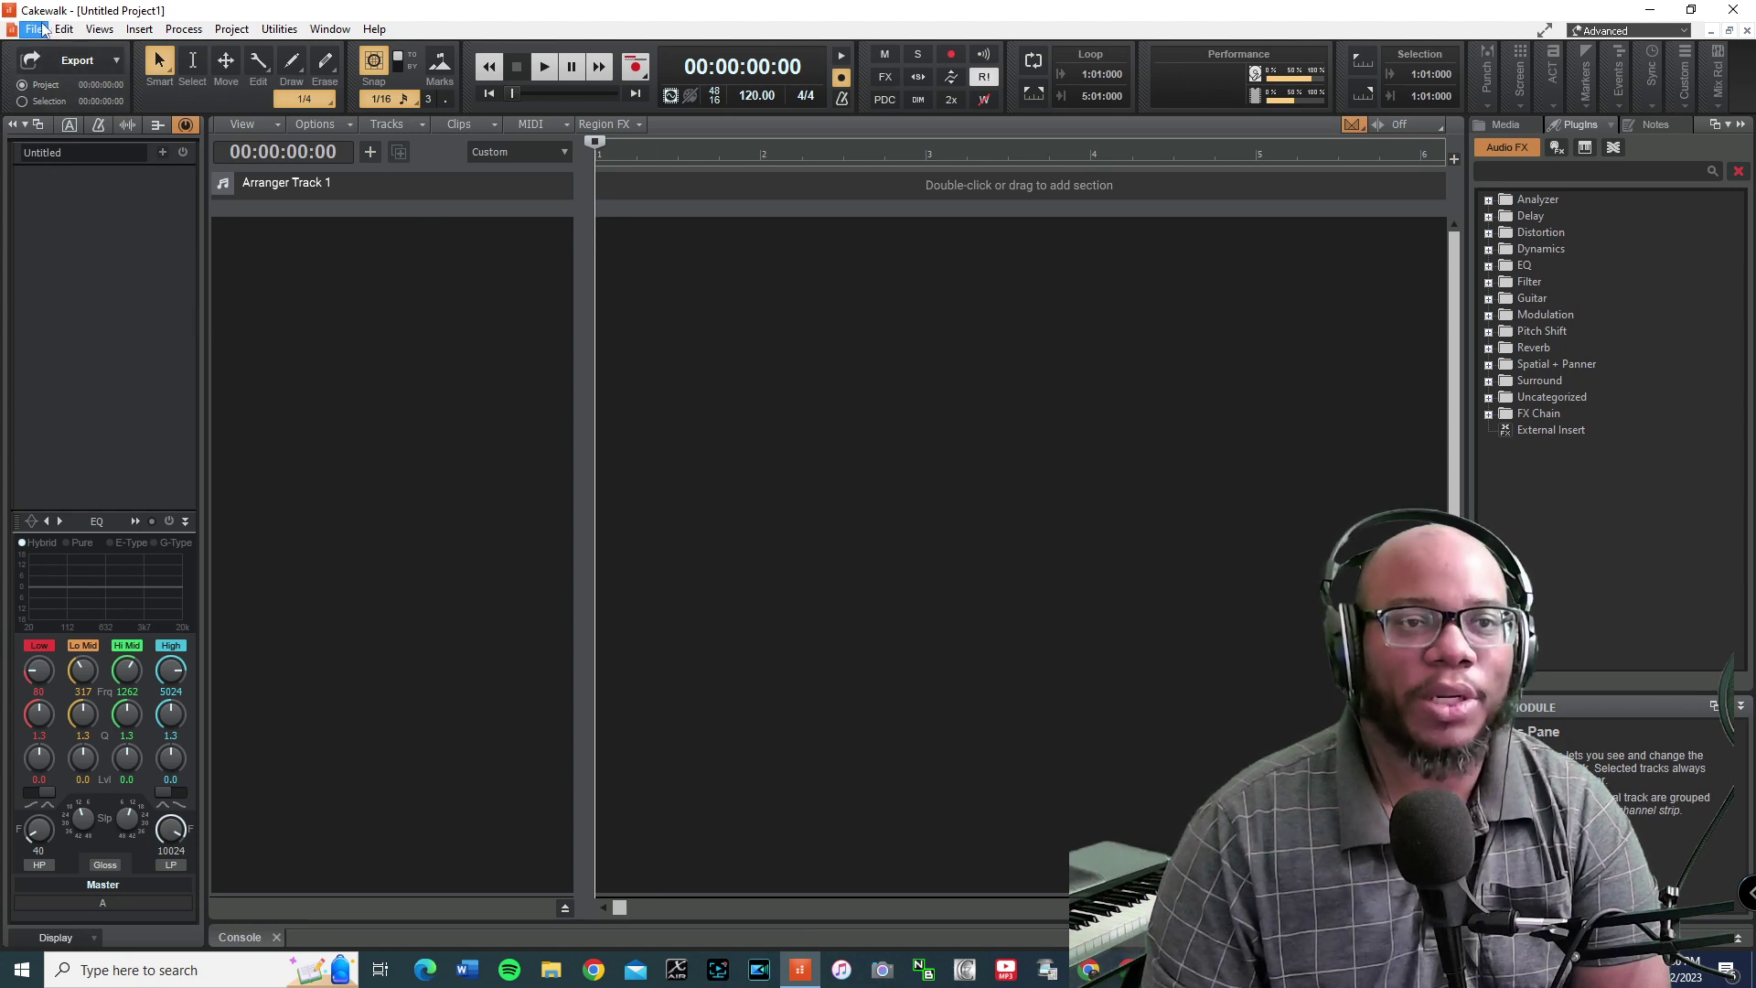
{"action": "left_click", "coordinate": [42, 28]}
Import 01 No Matta What (Party All Night) from Music > Toya with bit depth left on Original
{"action": "mouse_move", "coordinate": [131, 223]}
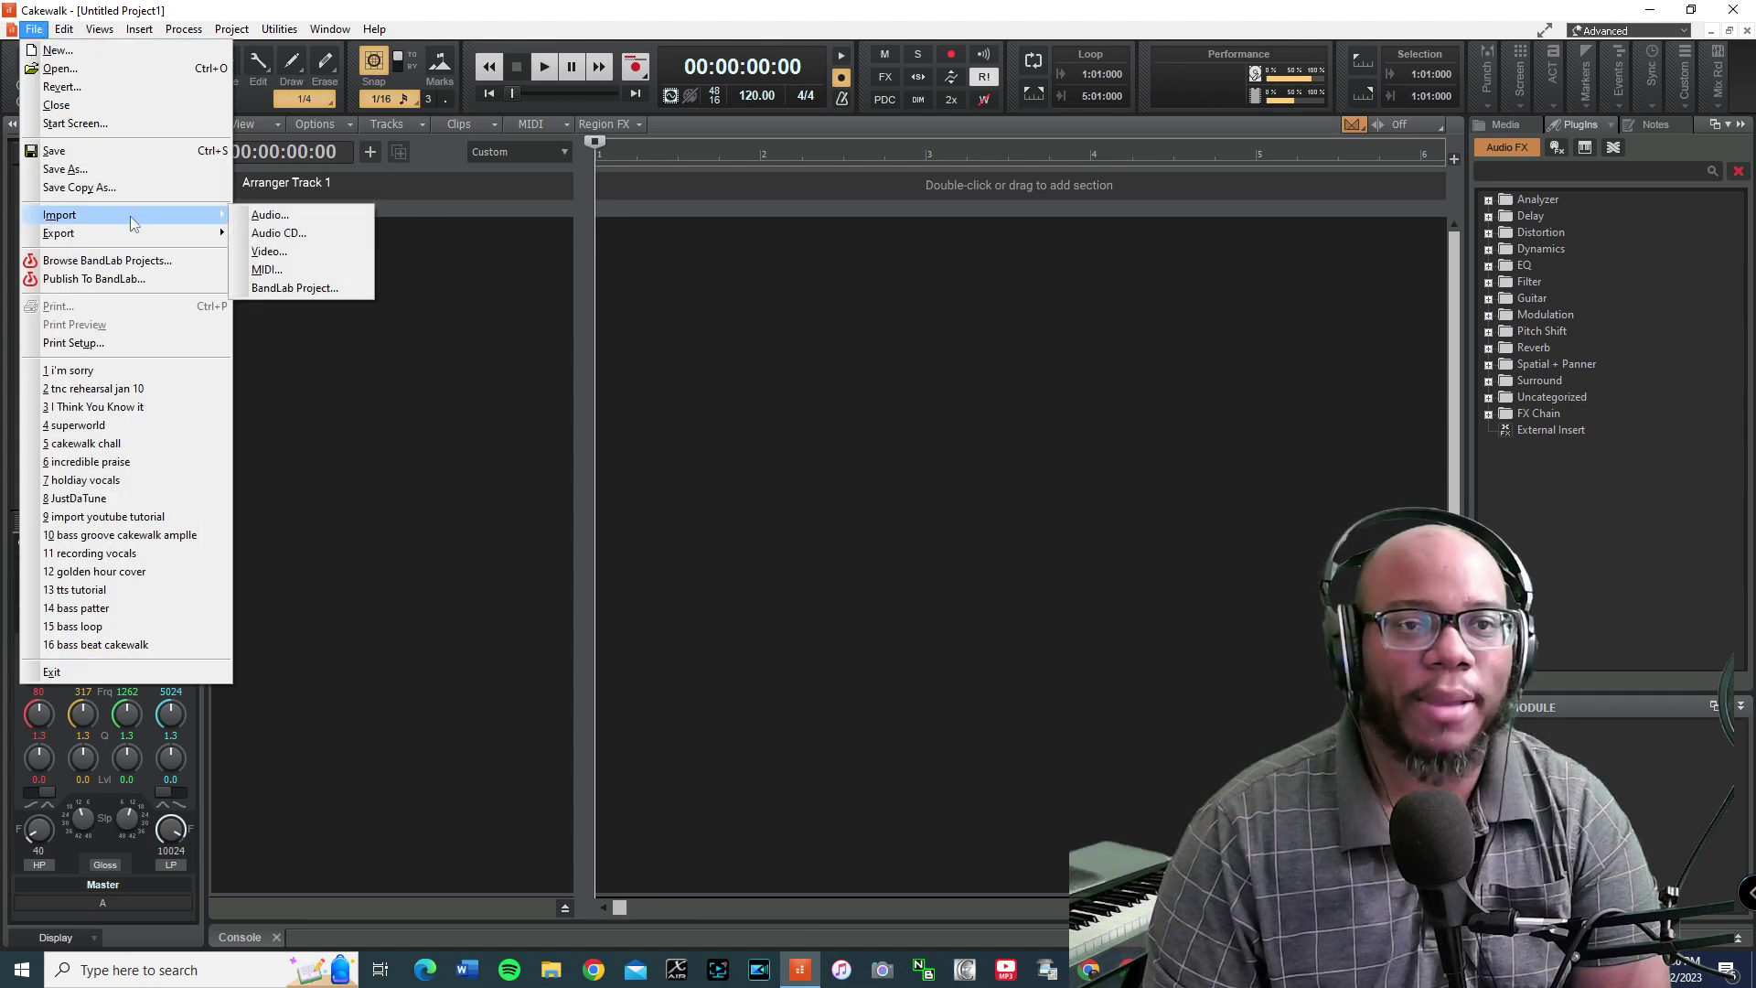
{"action": "left_click", "coordinate": [304, 221]}
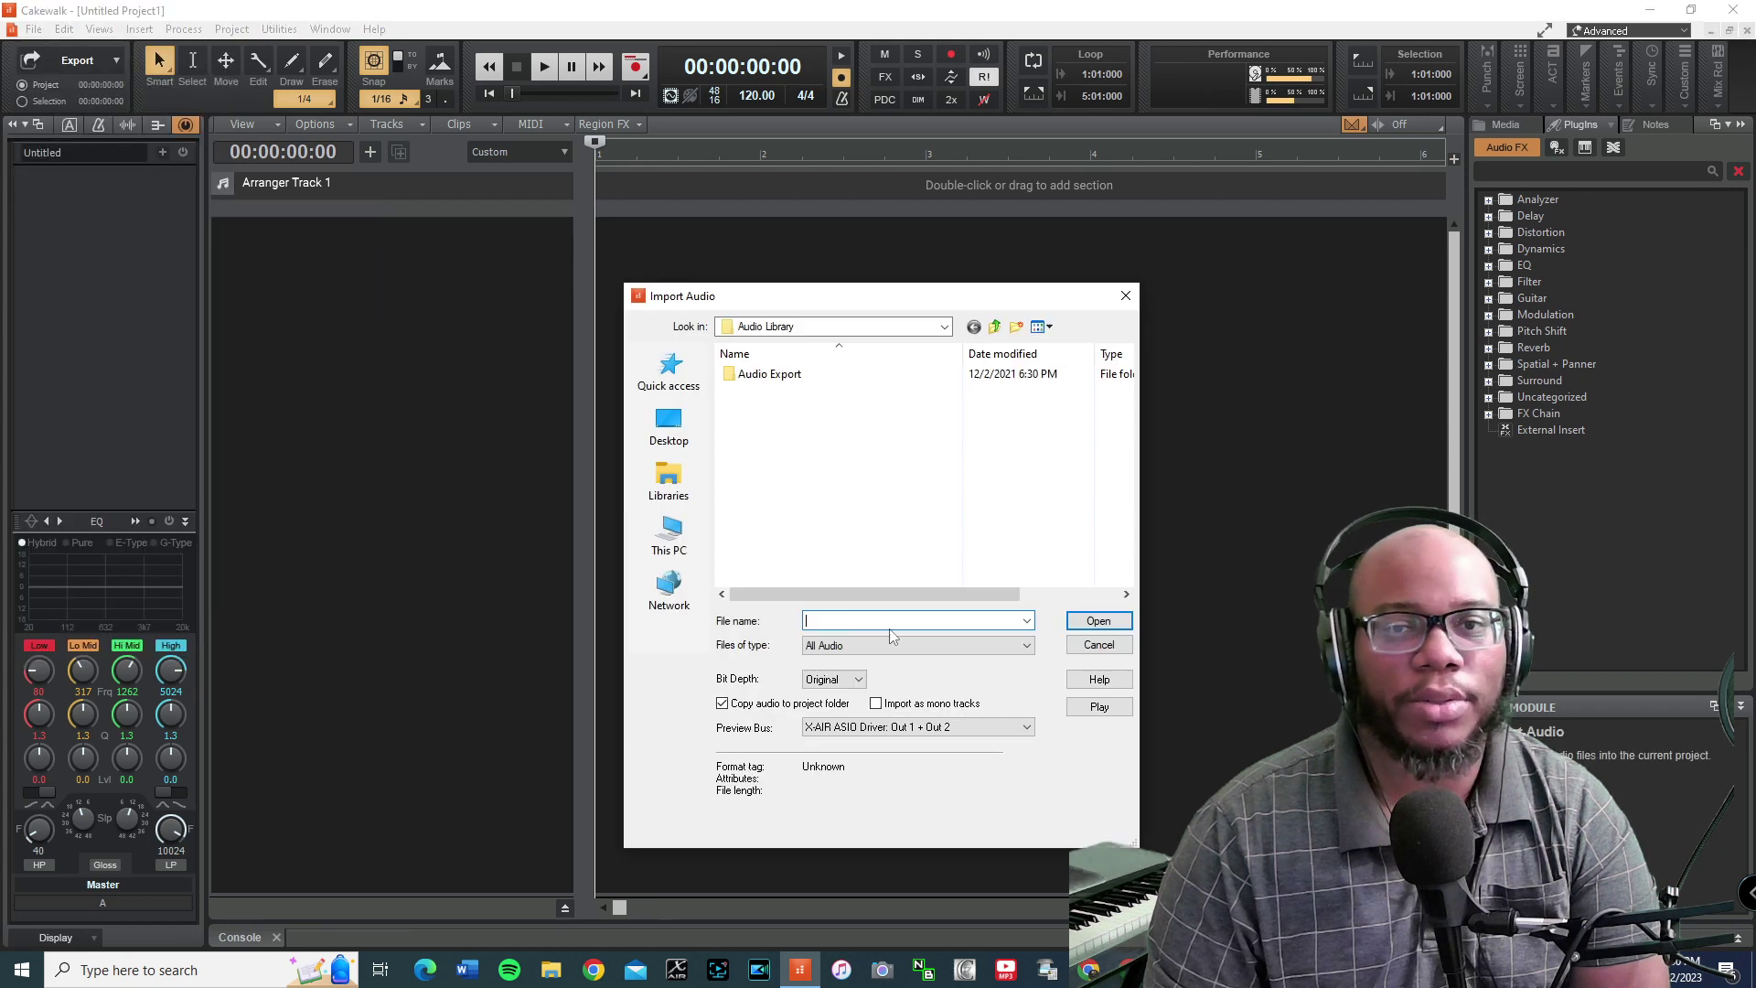
{"action": "left_click", "coordinate": [693, 485]}
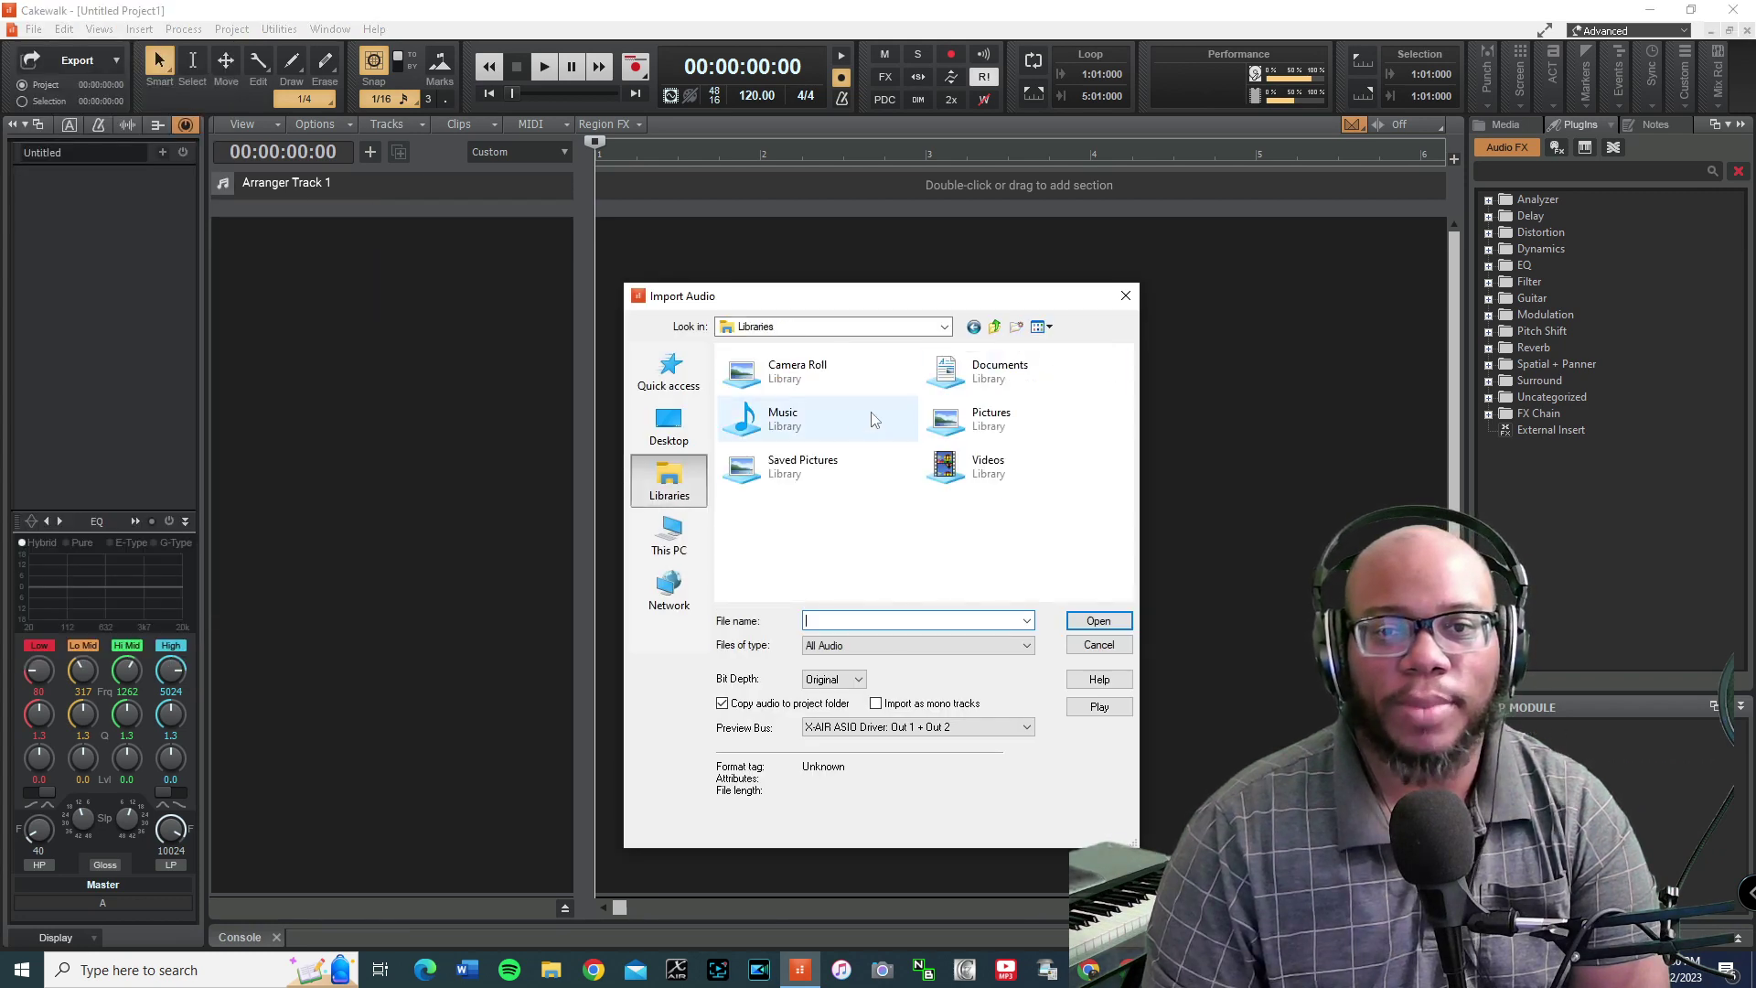
{"action": "double_click", "coordinate": [784, 412]}
{"action": "double_click", "coordinate": [769, 461]}
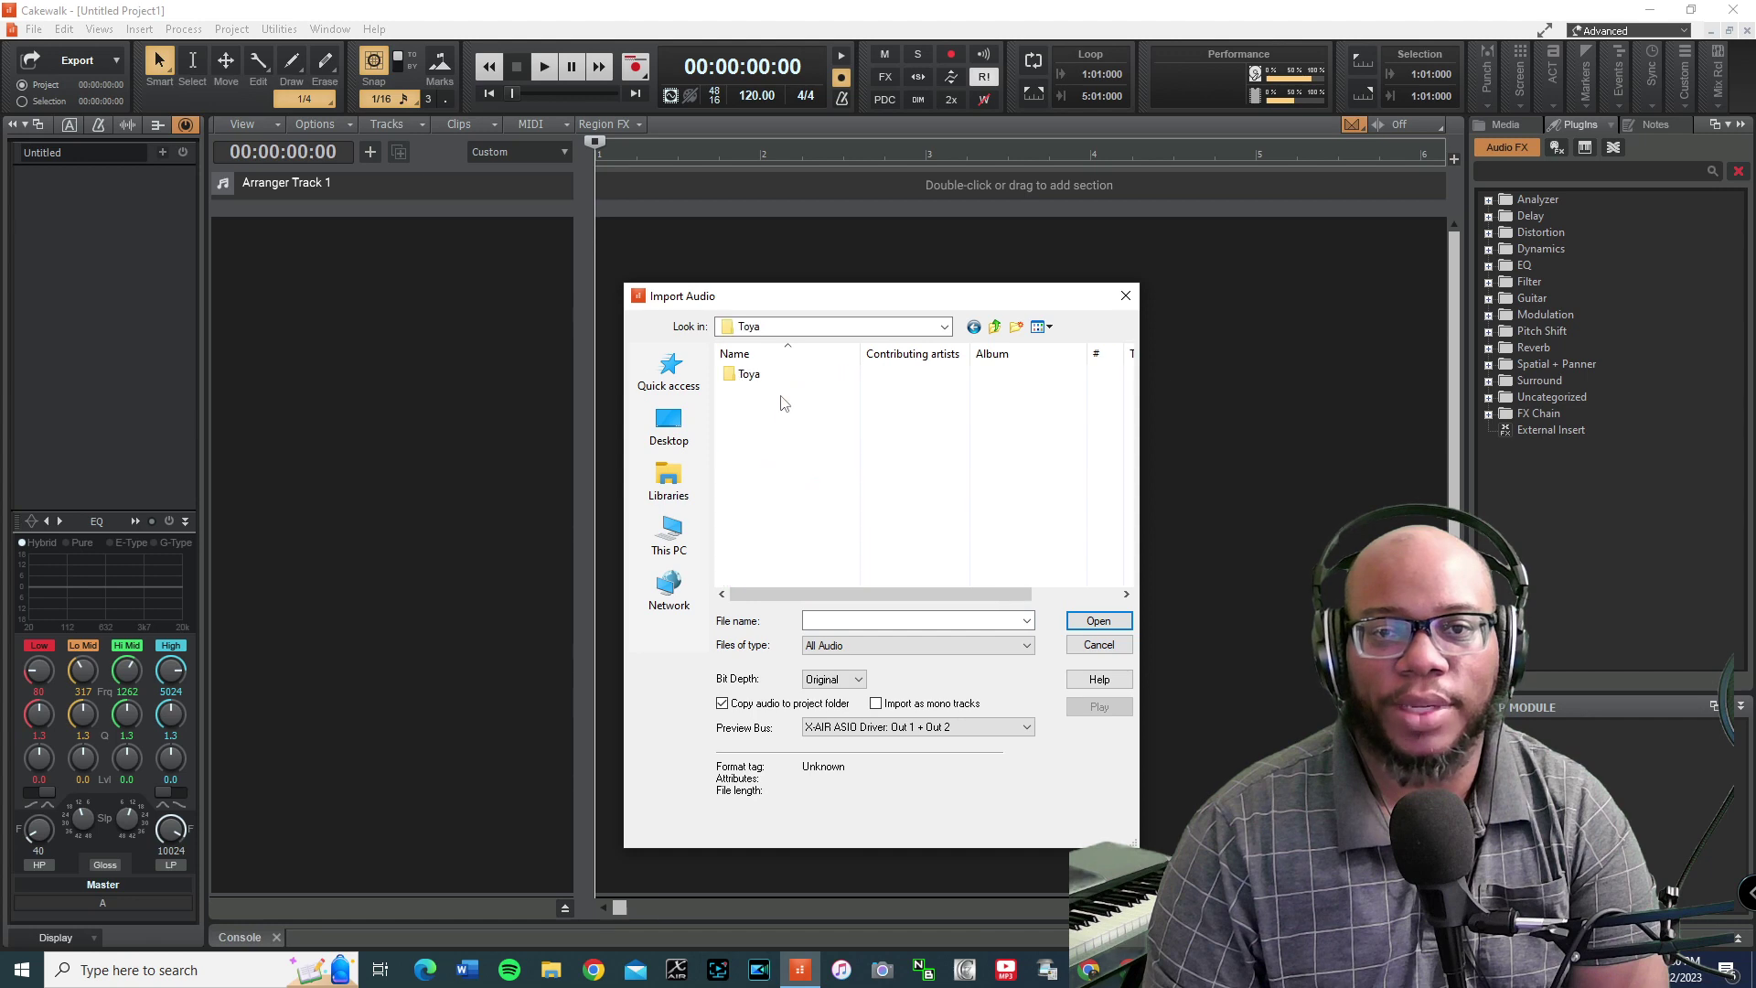
{"action": "left_click", "coordinate": [785, 374]}
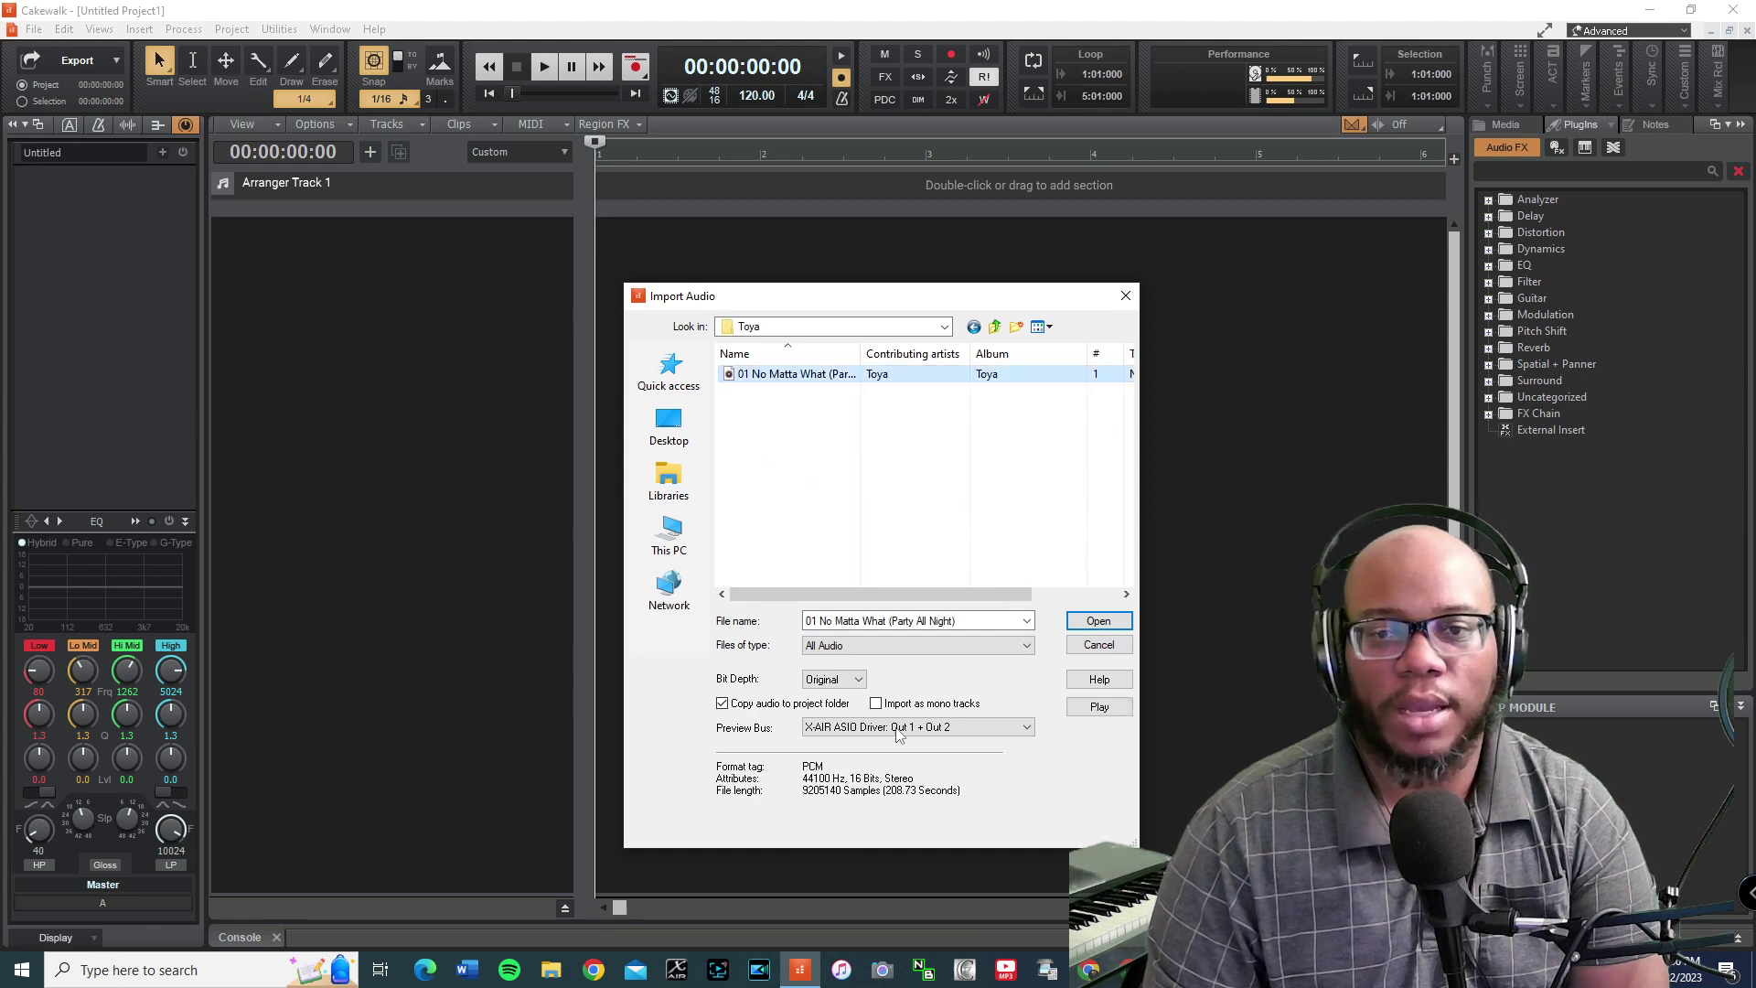
{"action": "left_click", "coordinate": [826, 681]}
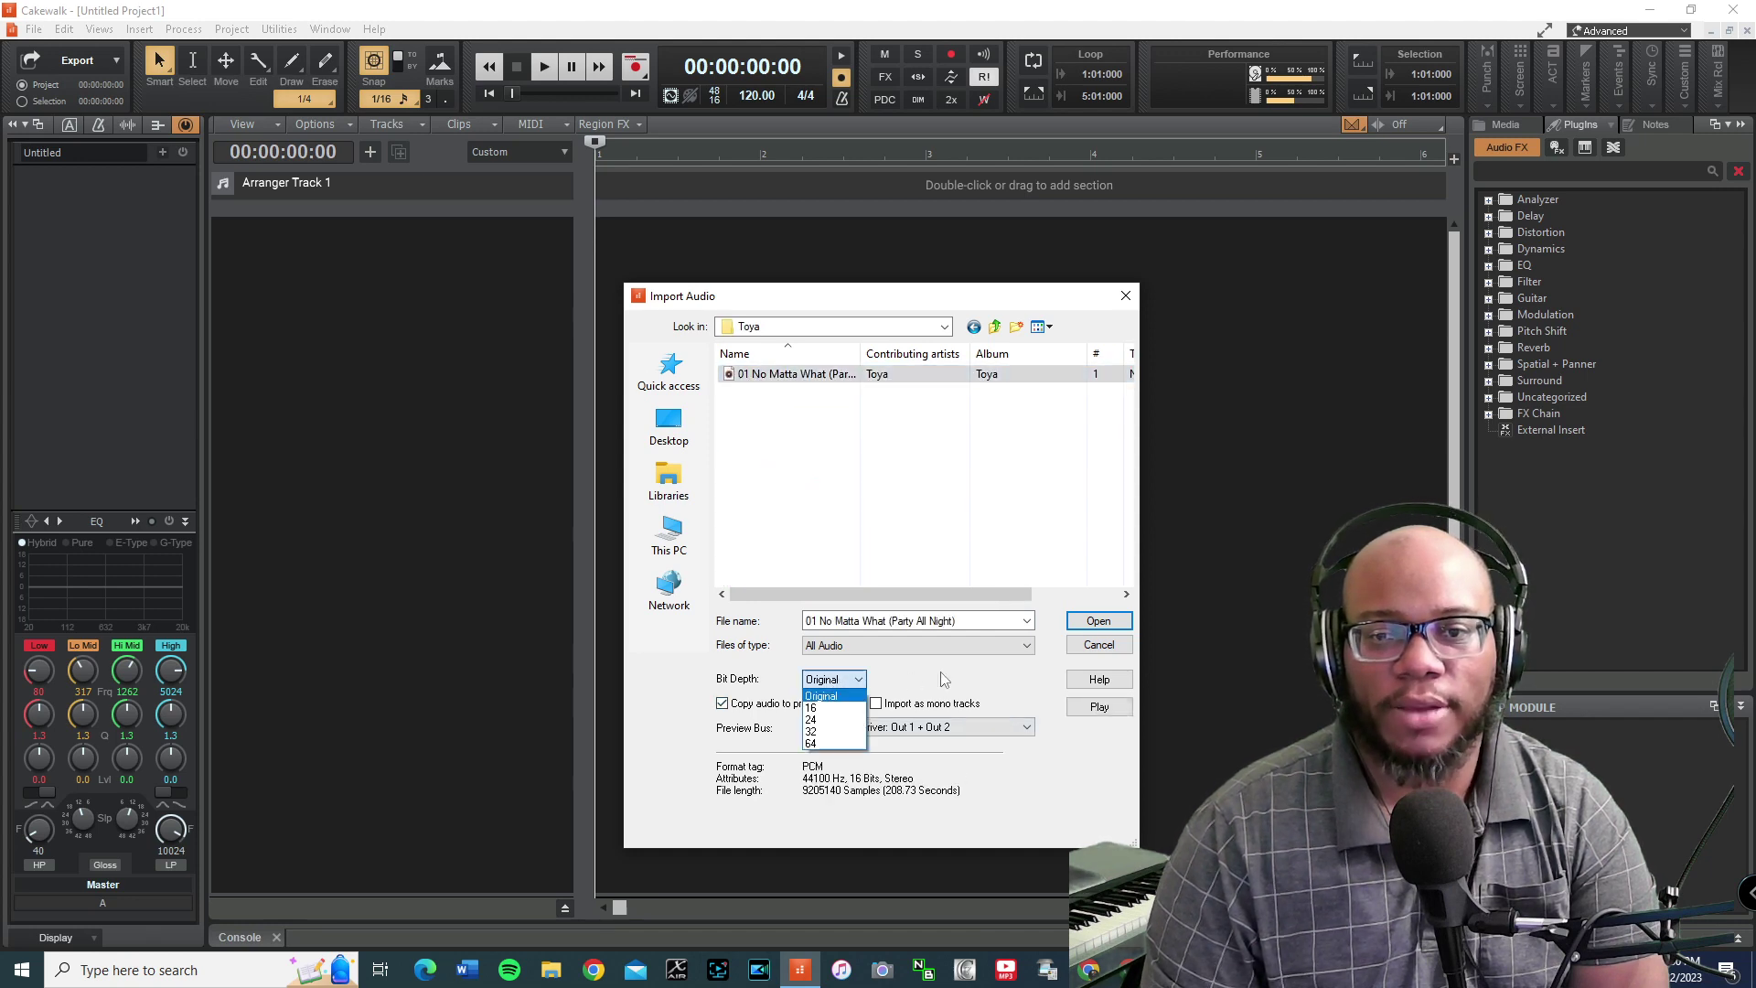
{"action": "left_click", "coordinate": [823, 692]}
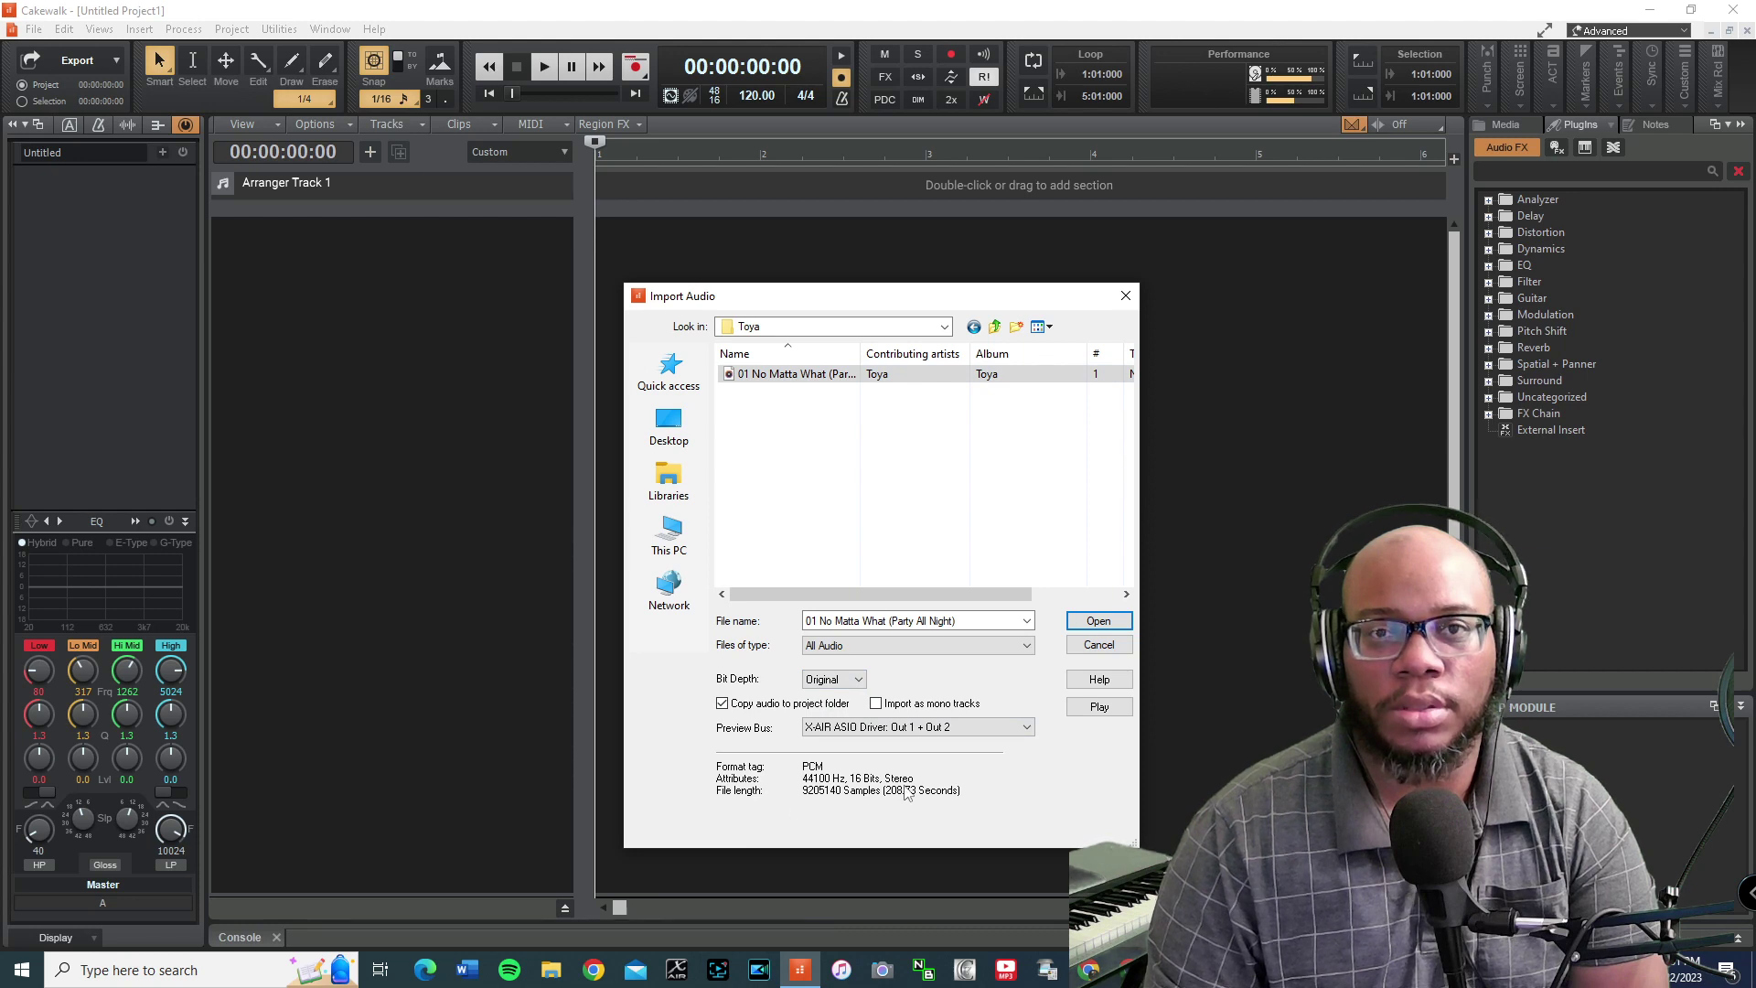
{"action": "left_click", "coordinate": [1096, 622]}
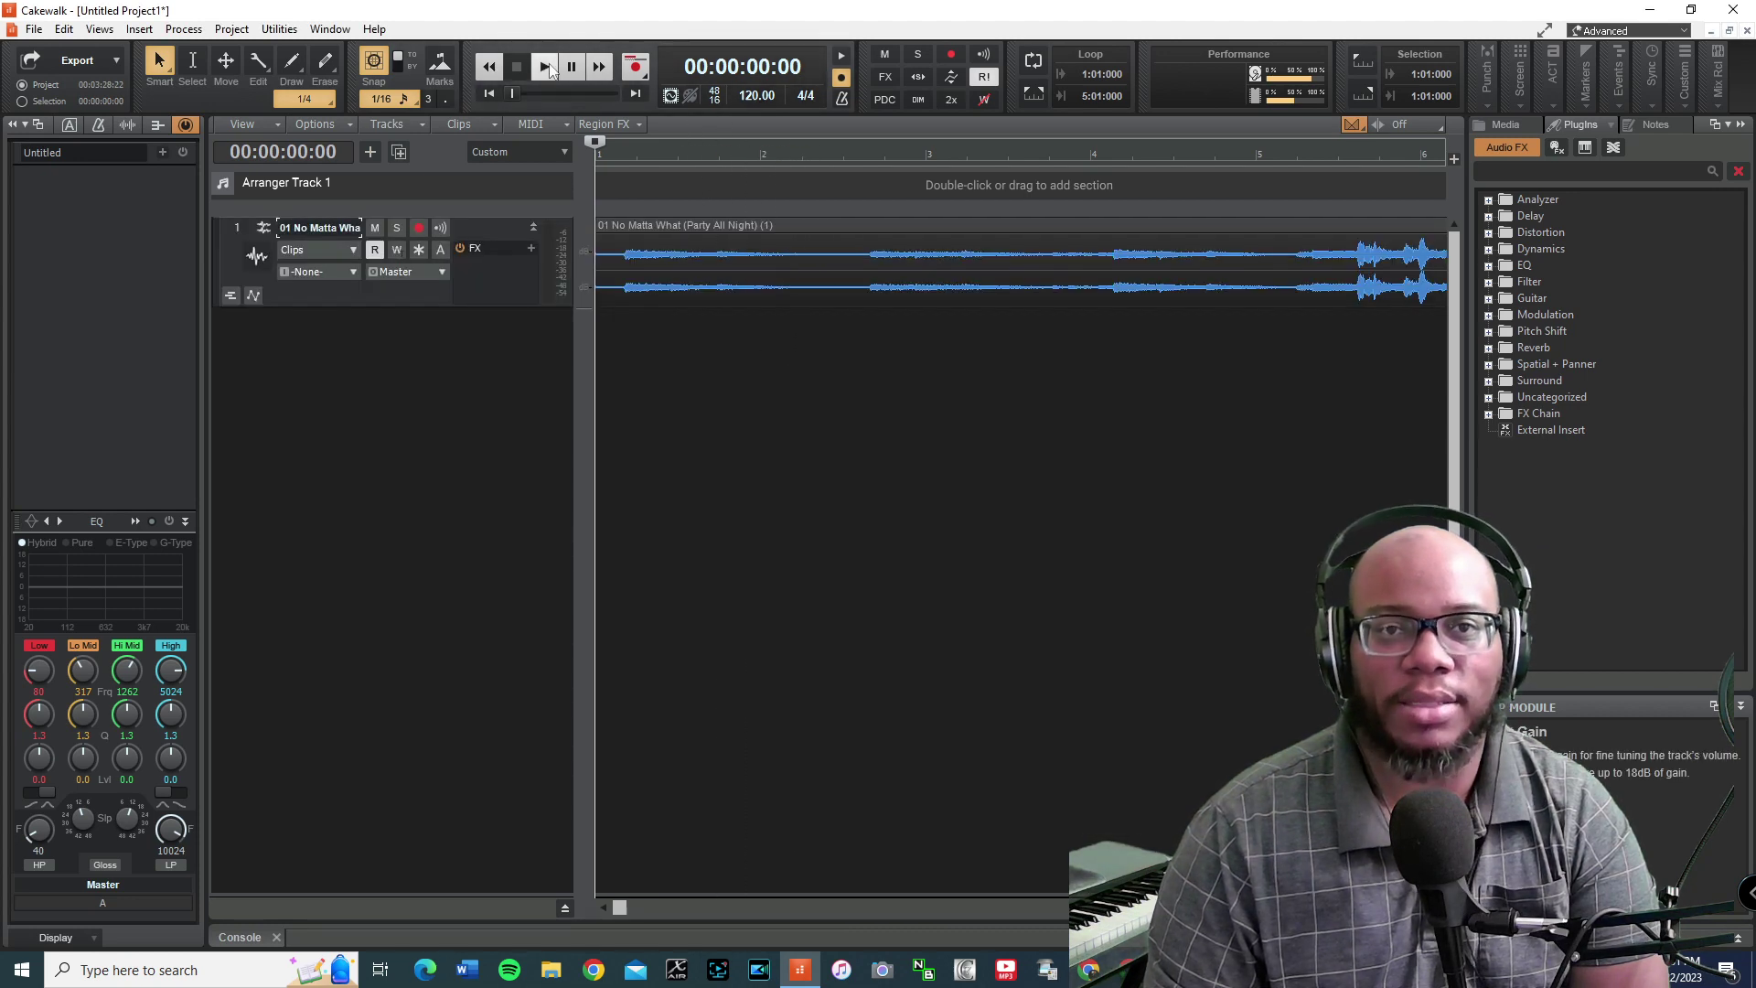
Play and stop the song, zoom the timeline out, and make the track fill the view
{"action": "left_click", "coordinate": [544, 69]}
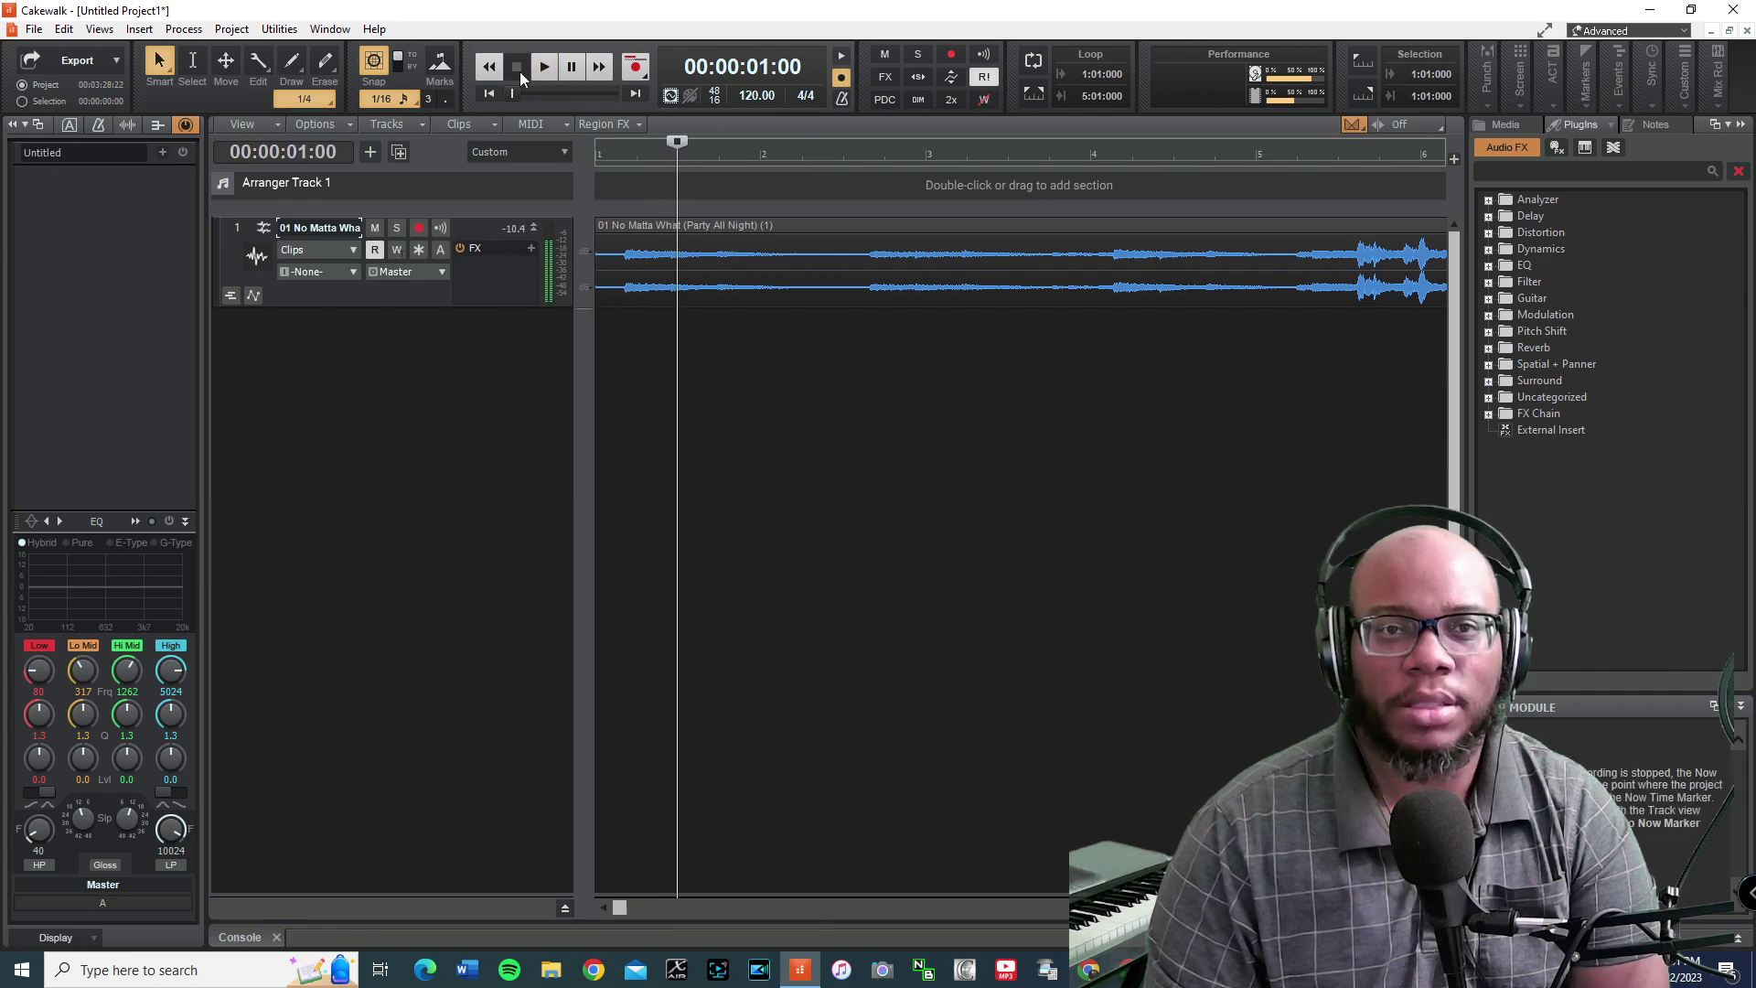
{"action": "left_click", "coordinate": [543, 69]}
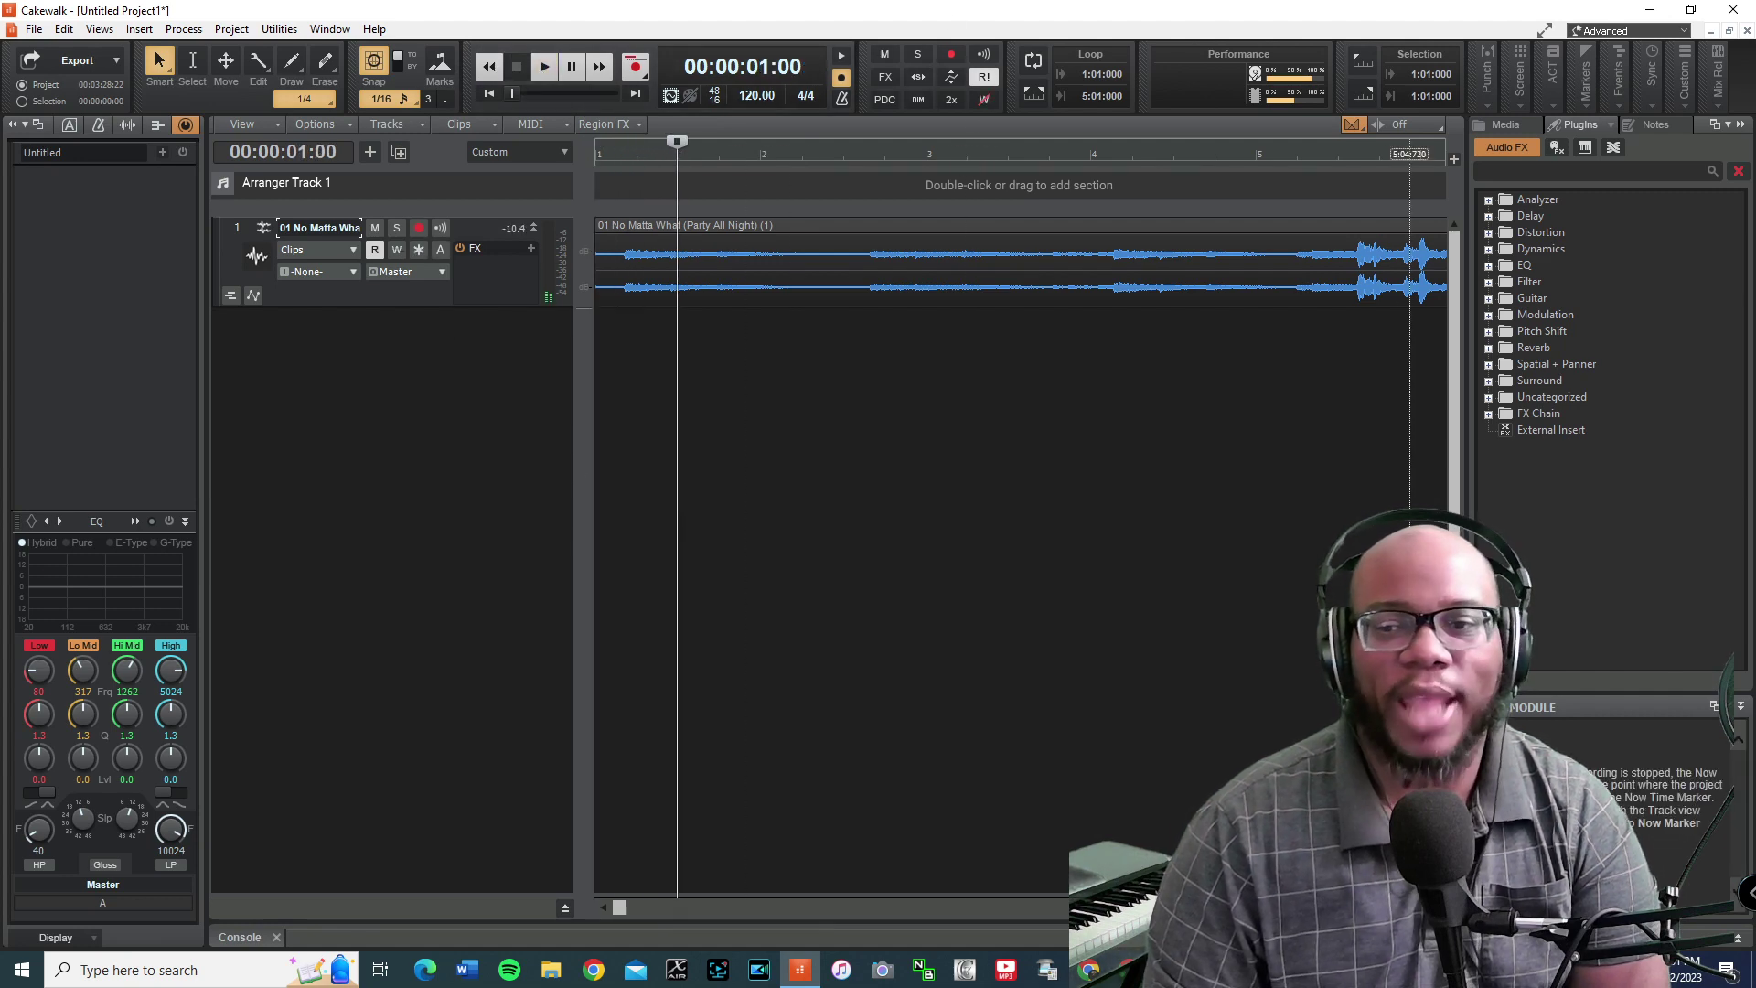
{"action": "key", "text": "ctrl+Left"}
{"action": "key", "text": "ctrl+Left"}
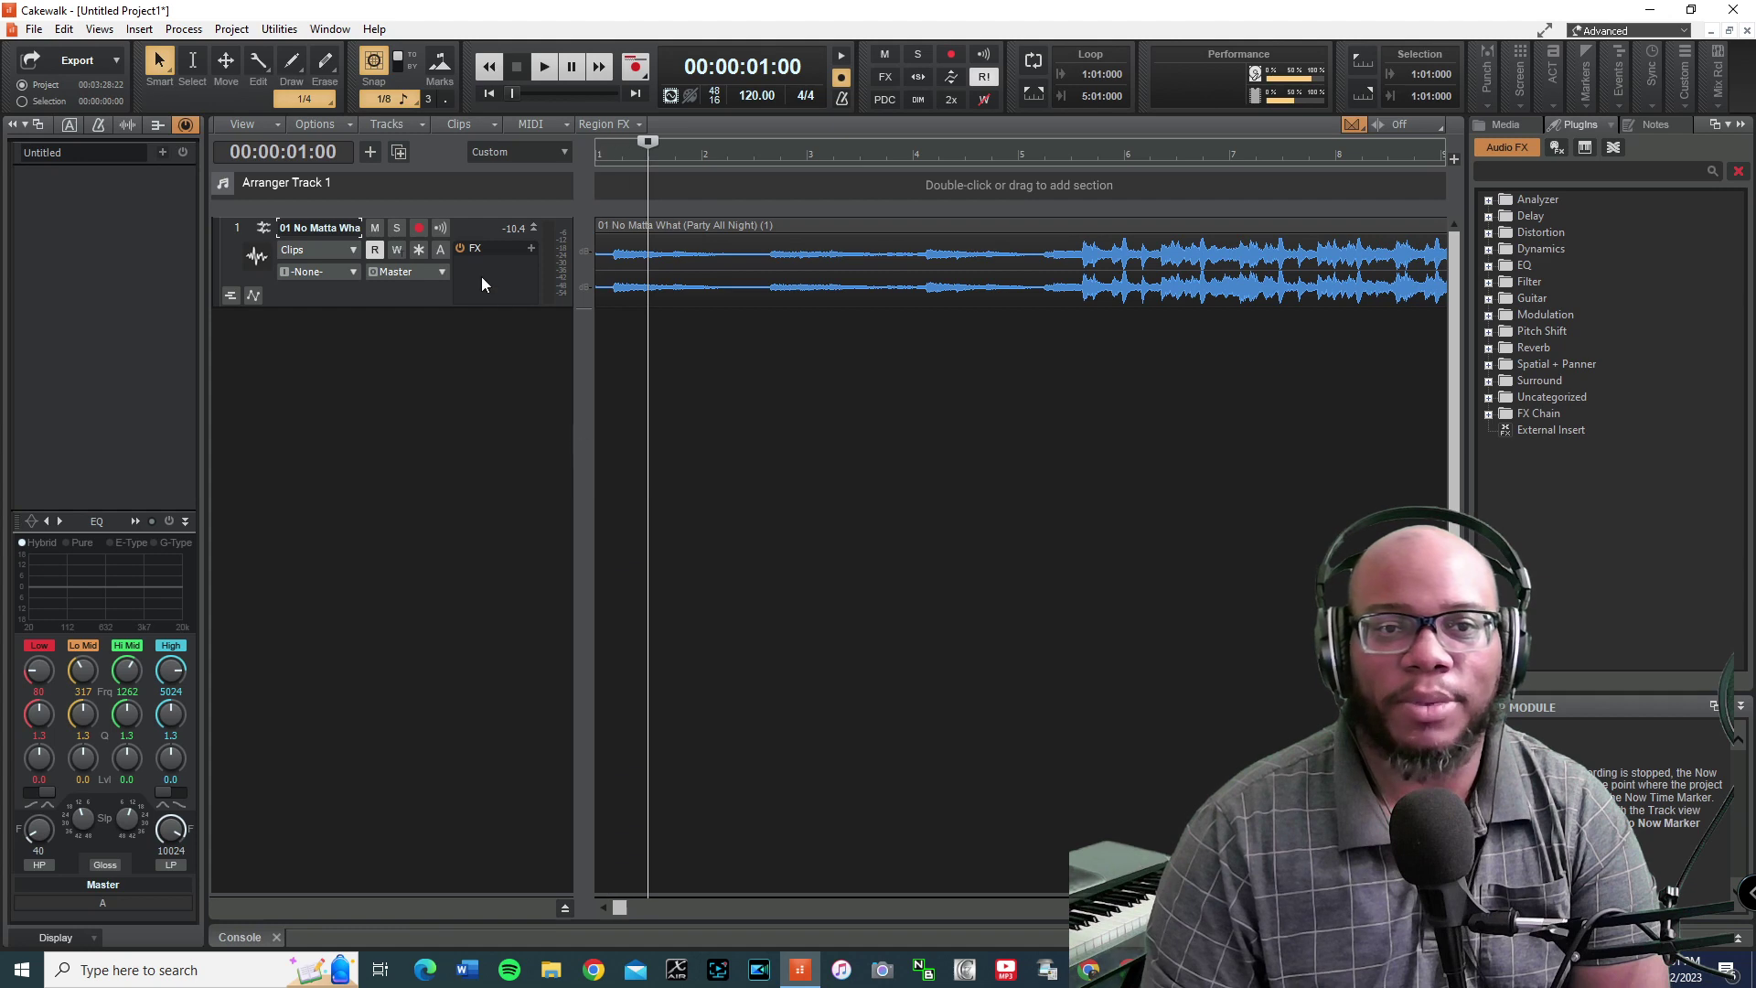
{"action": "left_click", "coordinate": [491, 306]}
{"action": "key", "text": "ctrl+Down"}
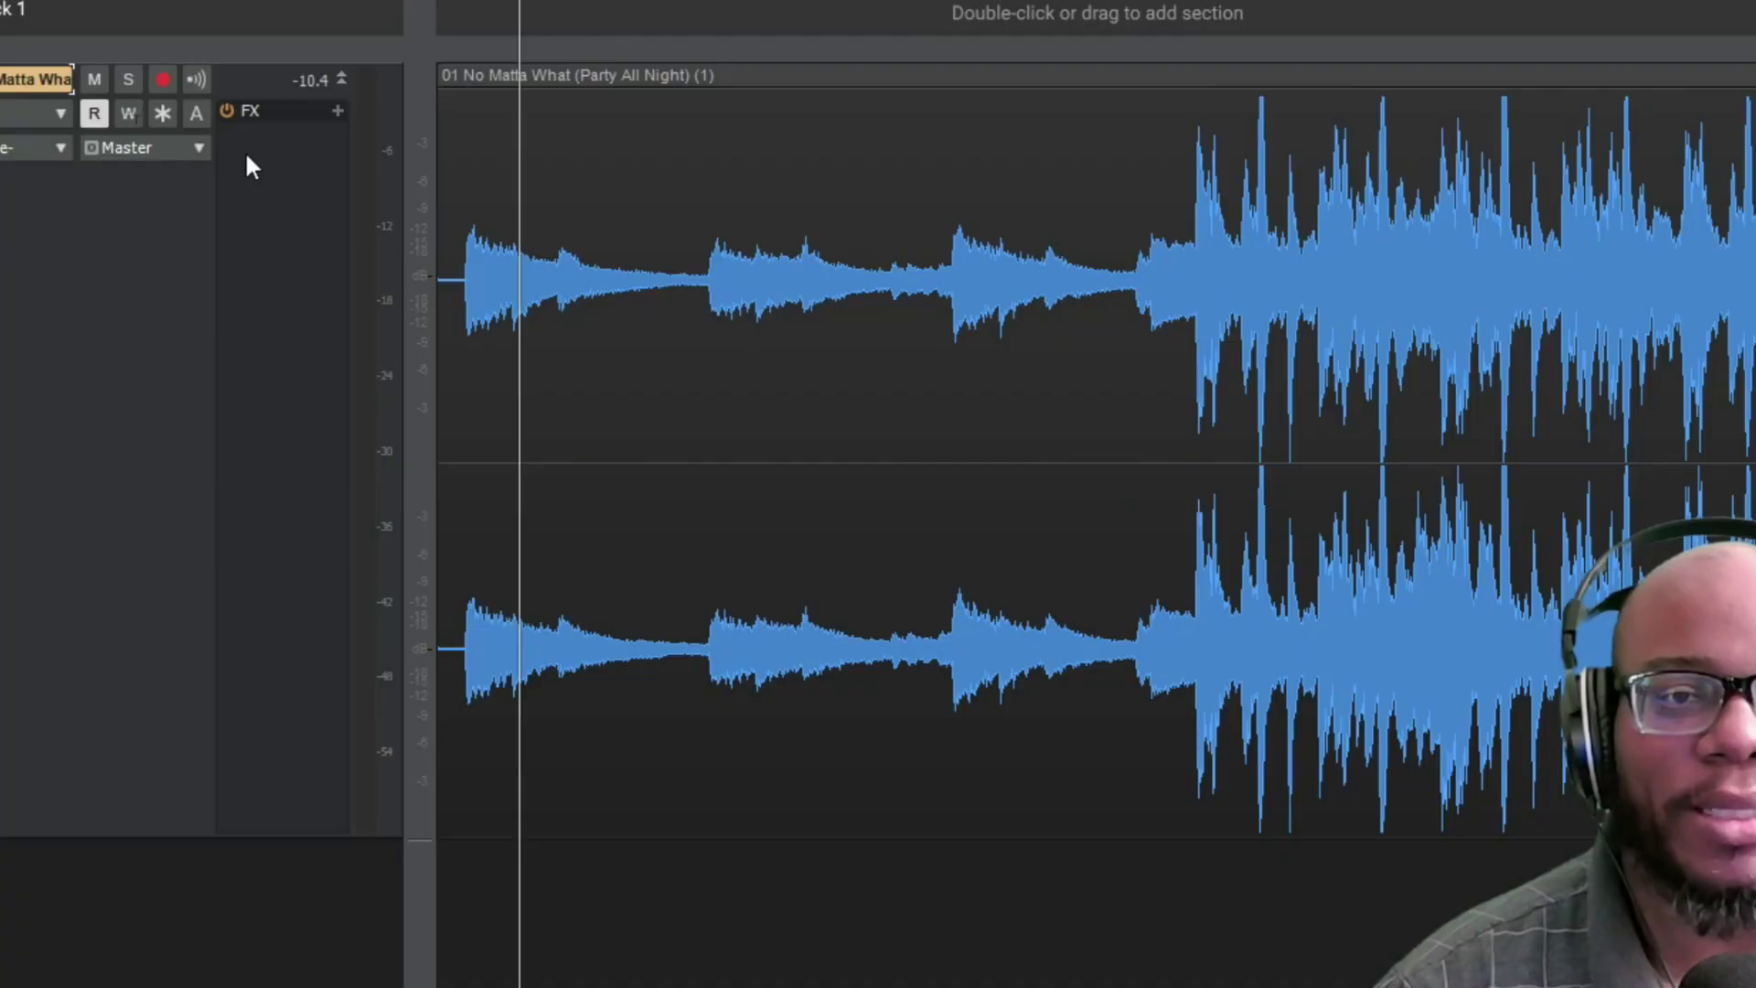
{"action": "right_click", "coordinate": [474, 279]}
Insert Sonitus Multiband from Dynamics on the track and apply the Smooth preset
{"action": "mouse_move", "coordinate": [604, 317]}
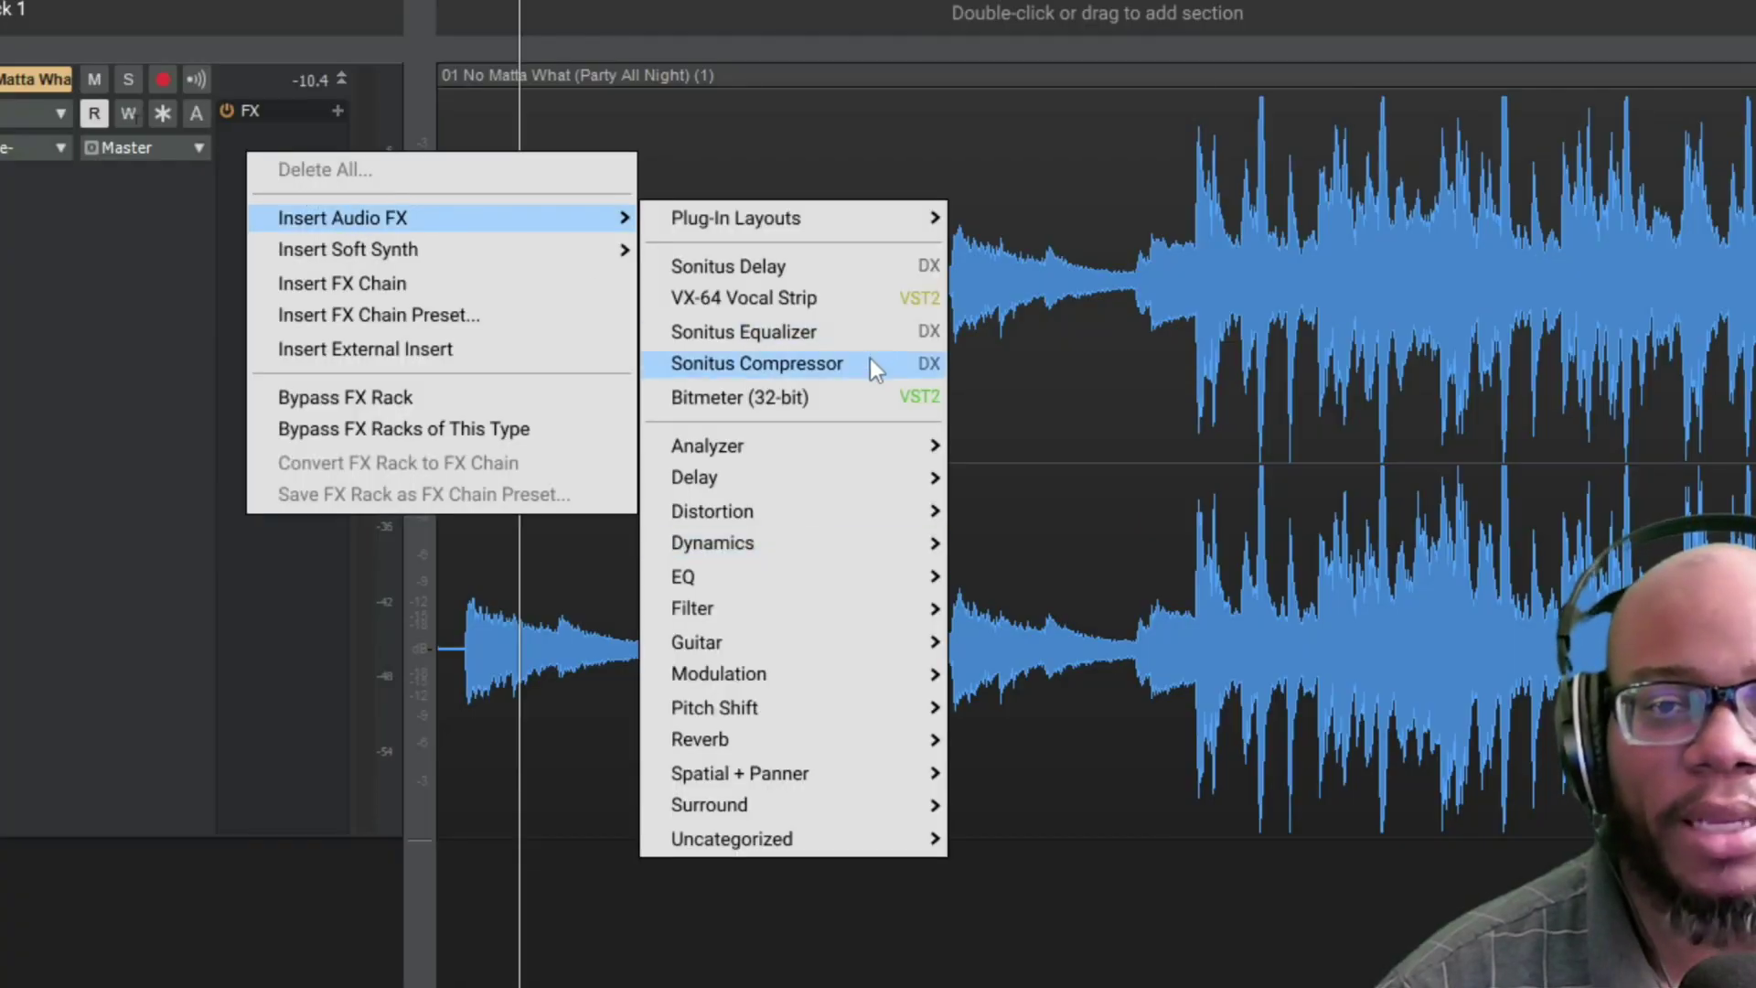
{"action": "mouse_move", "coordinate": [847, 782]}
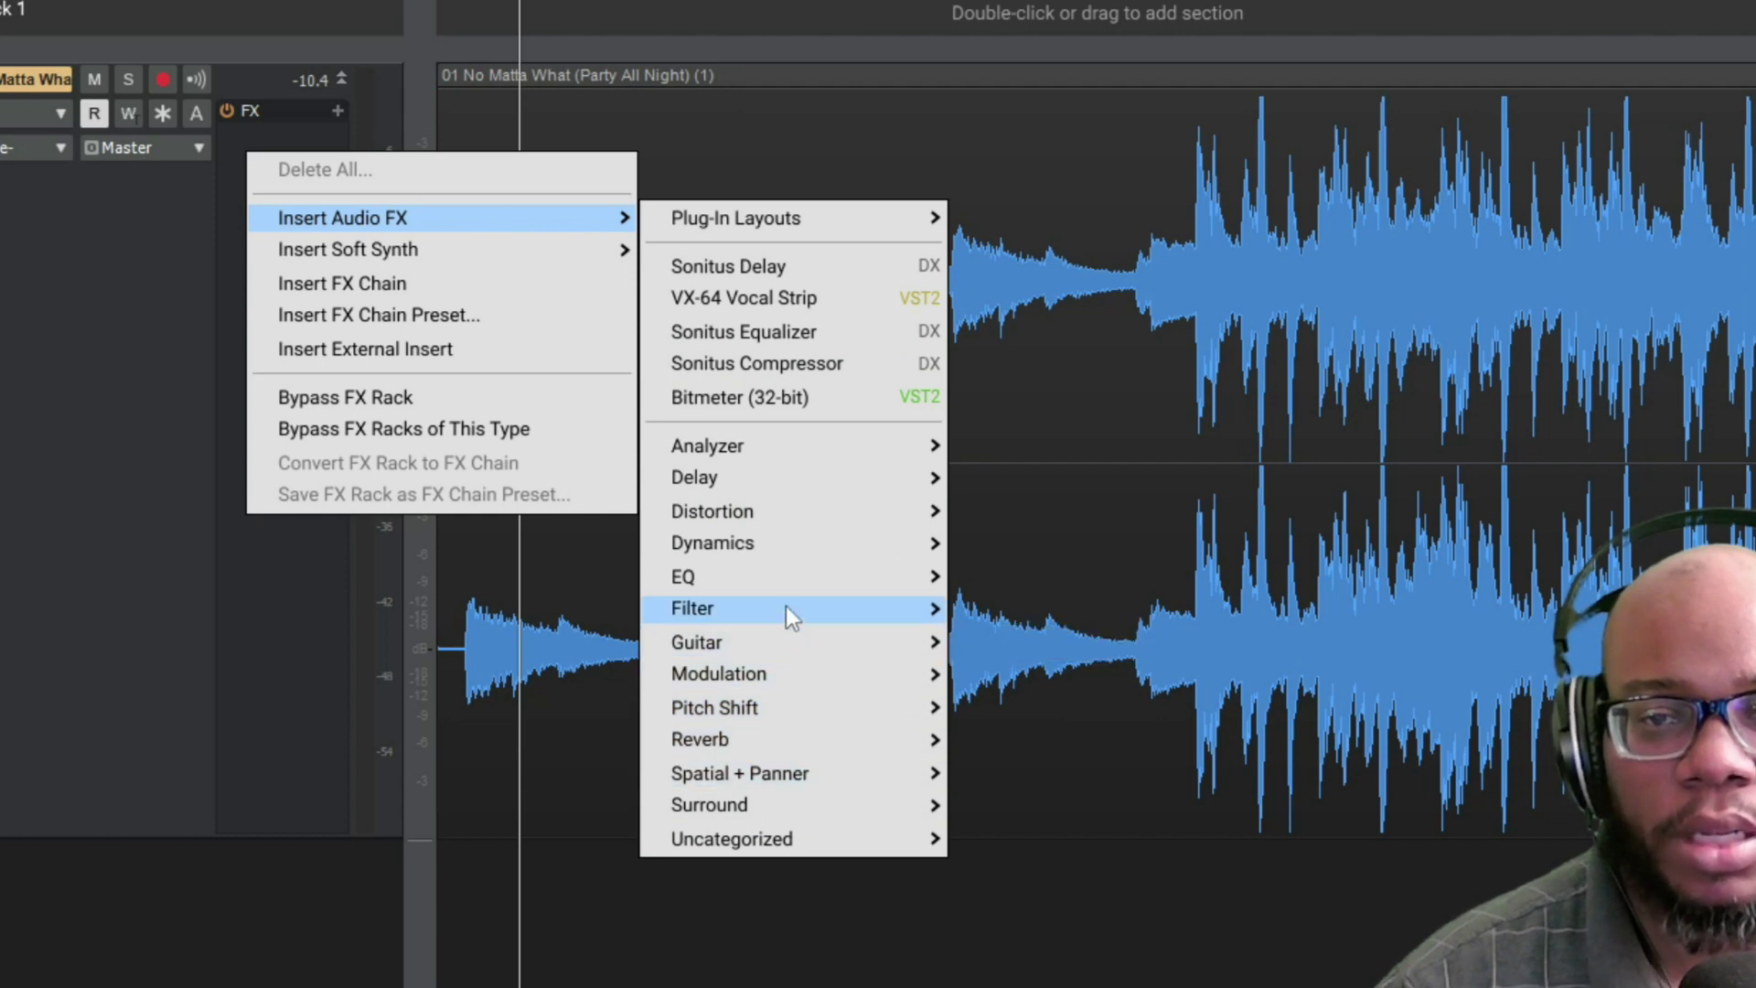
{"action": "mouse_move", "coordinate": [782, 536]}
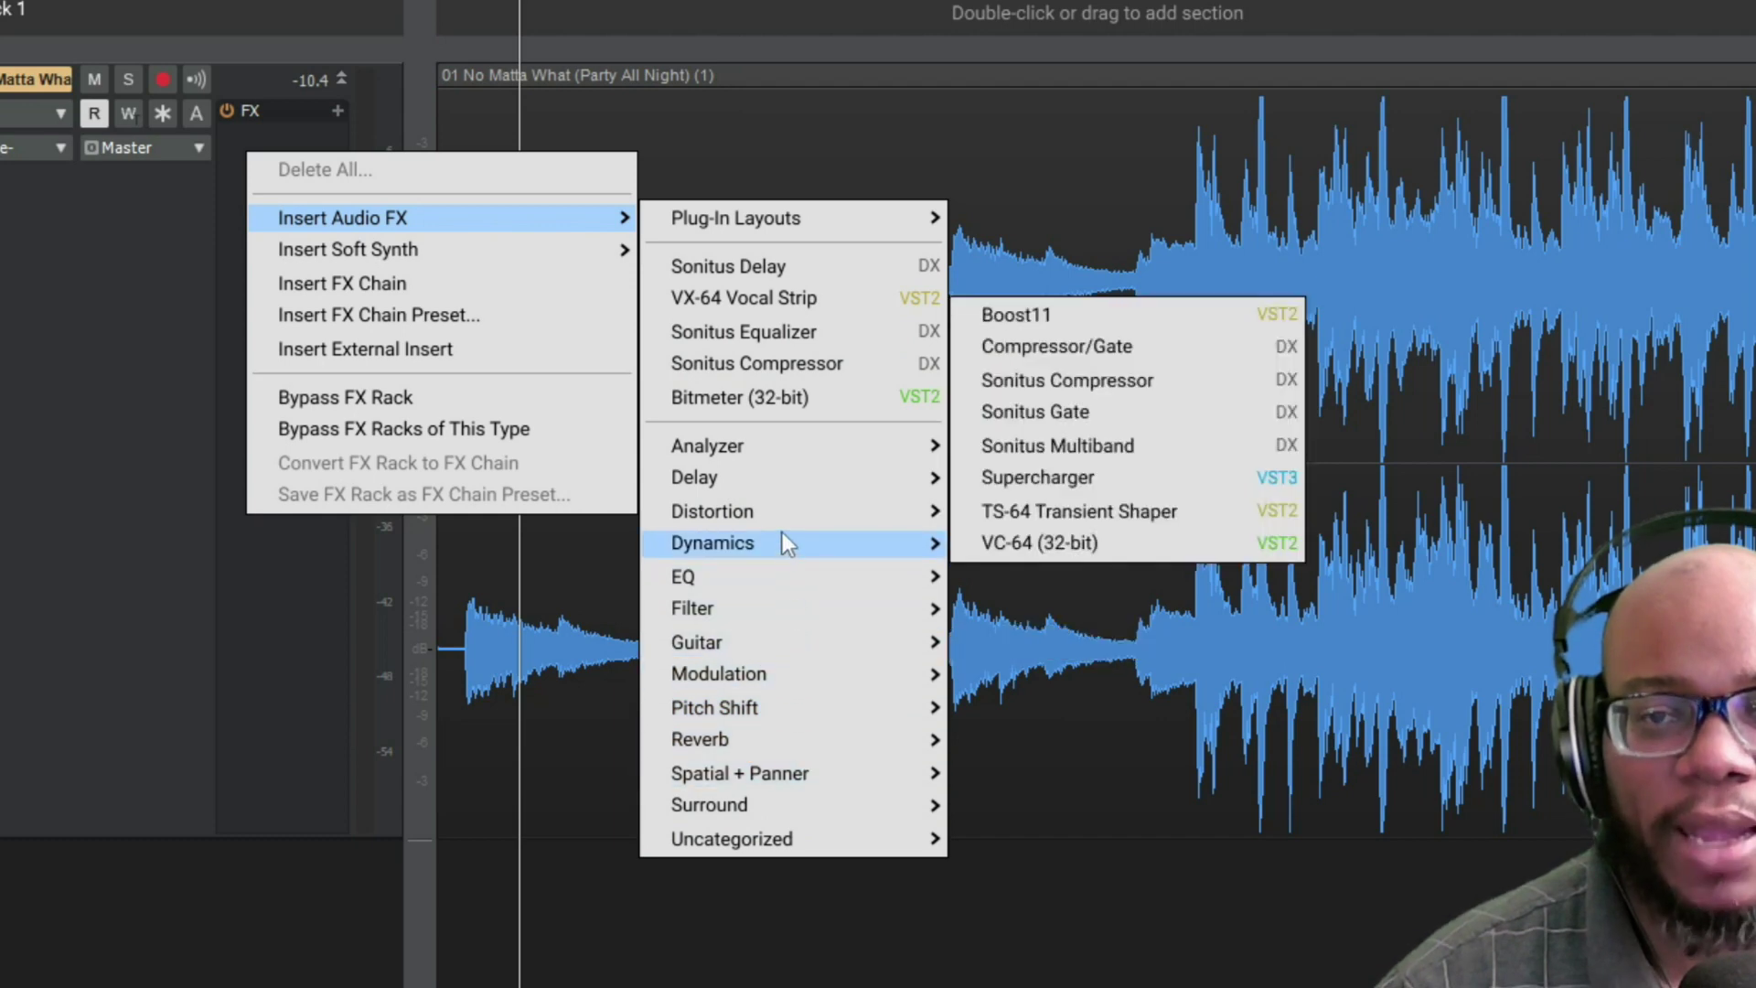
{"action": "left_click", "coordinate": [1094, 444]}
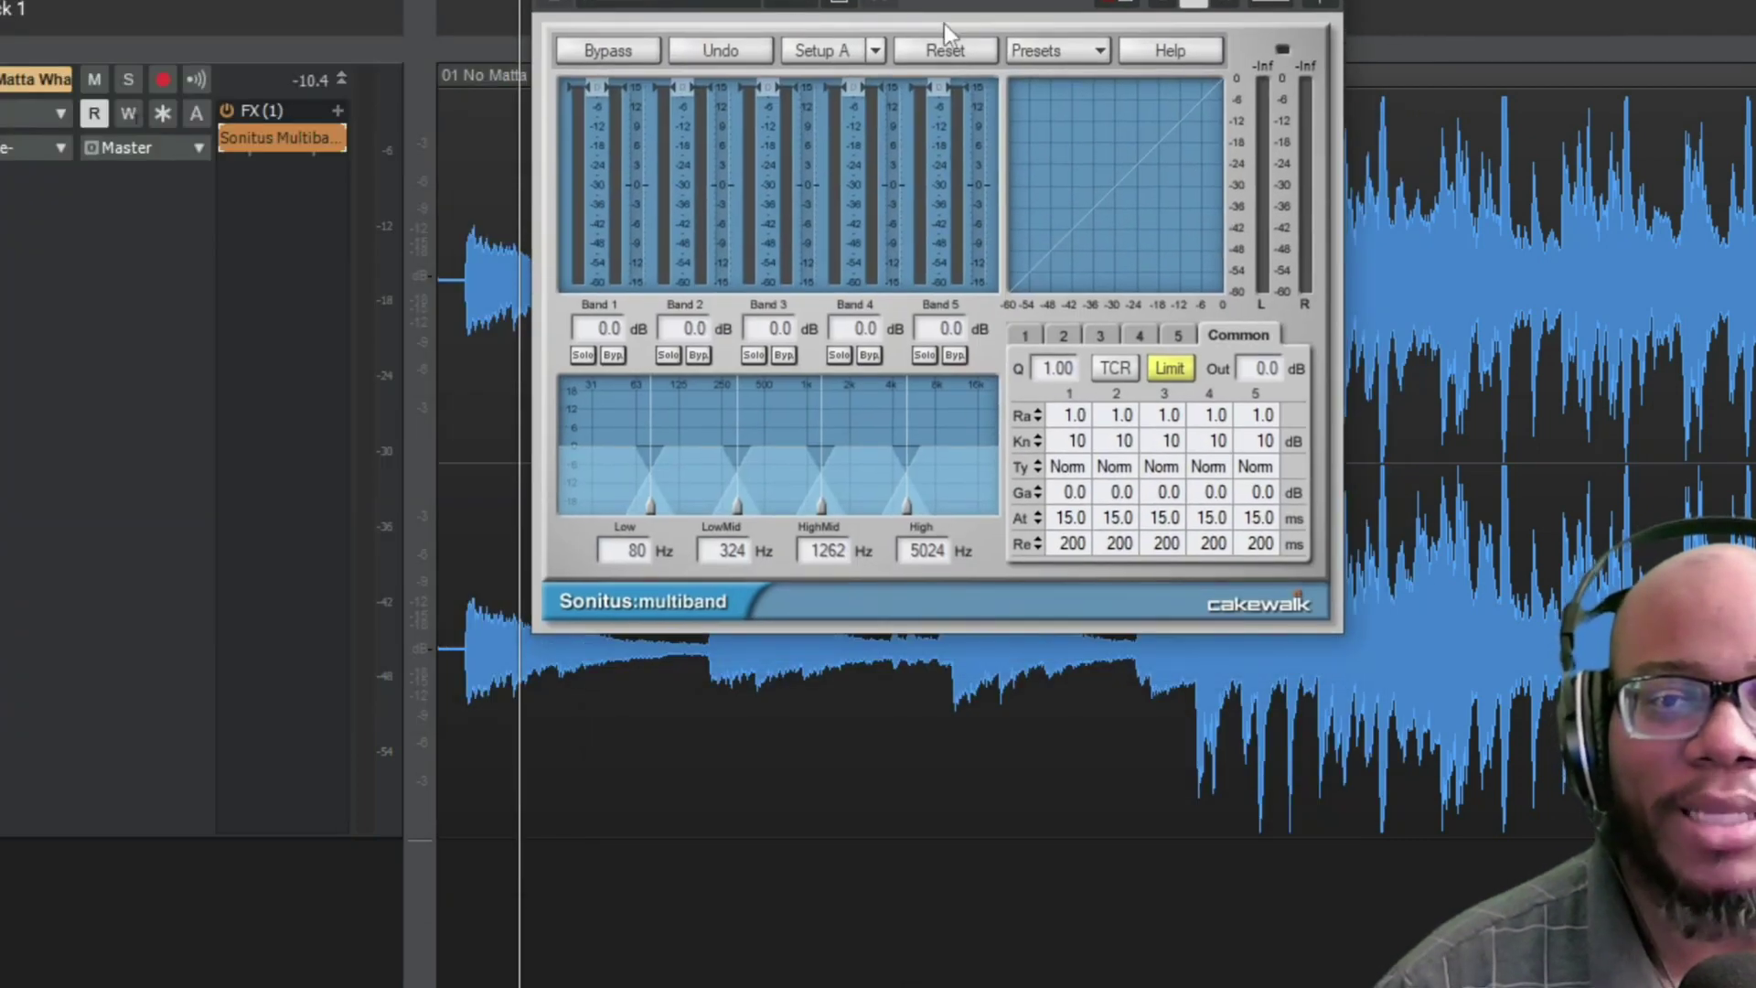
{"action": "left_click", "coordinate": [1056, 51]}
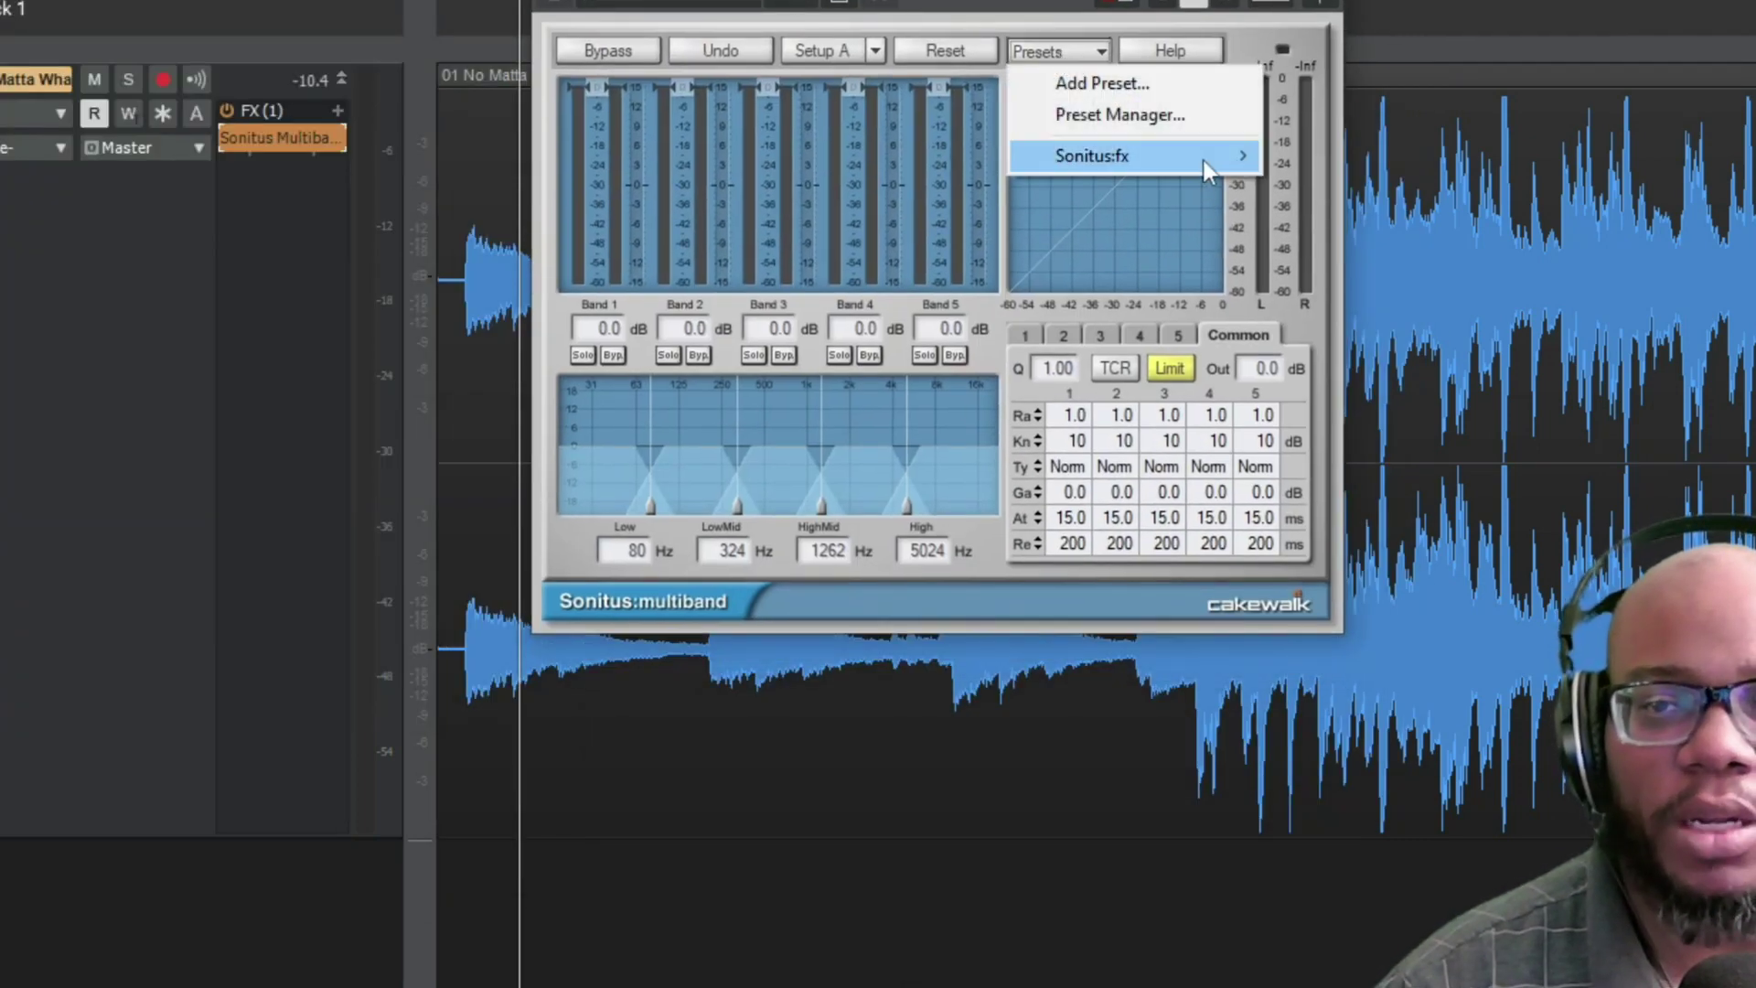
{"action": "mouse_move", "coordinate": [1203, 161]}
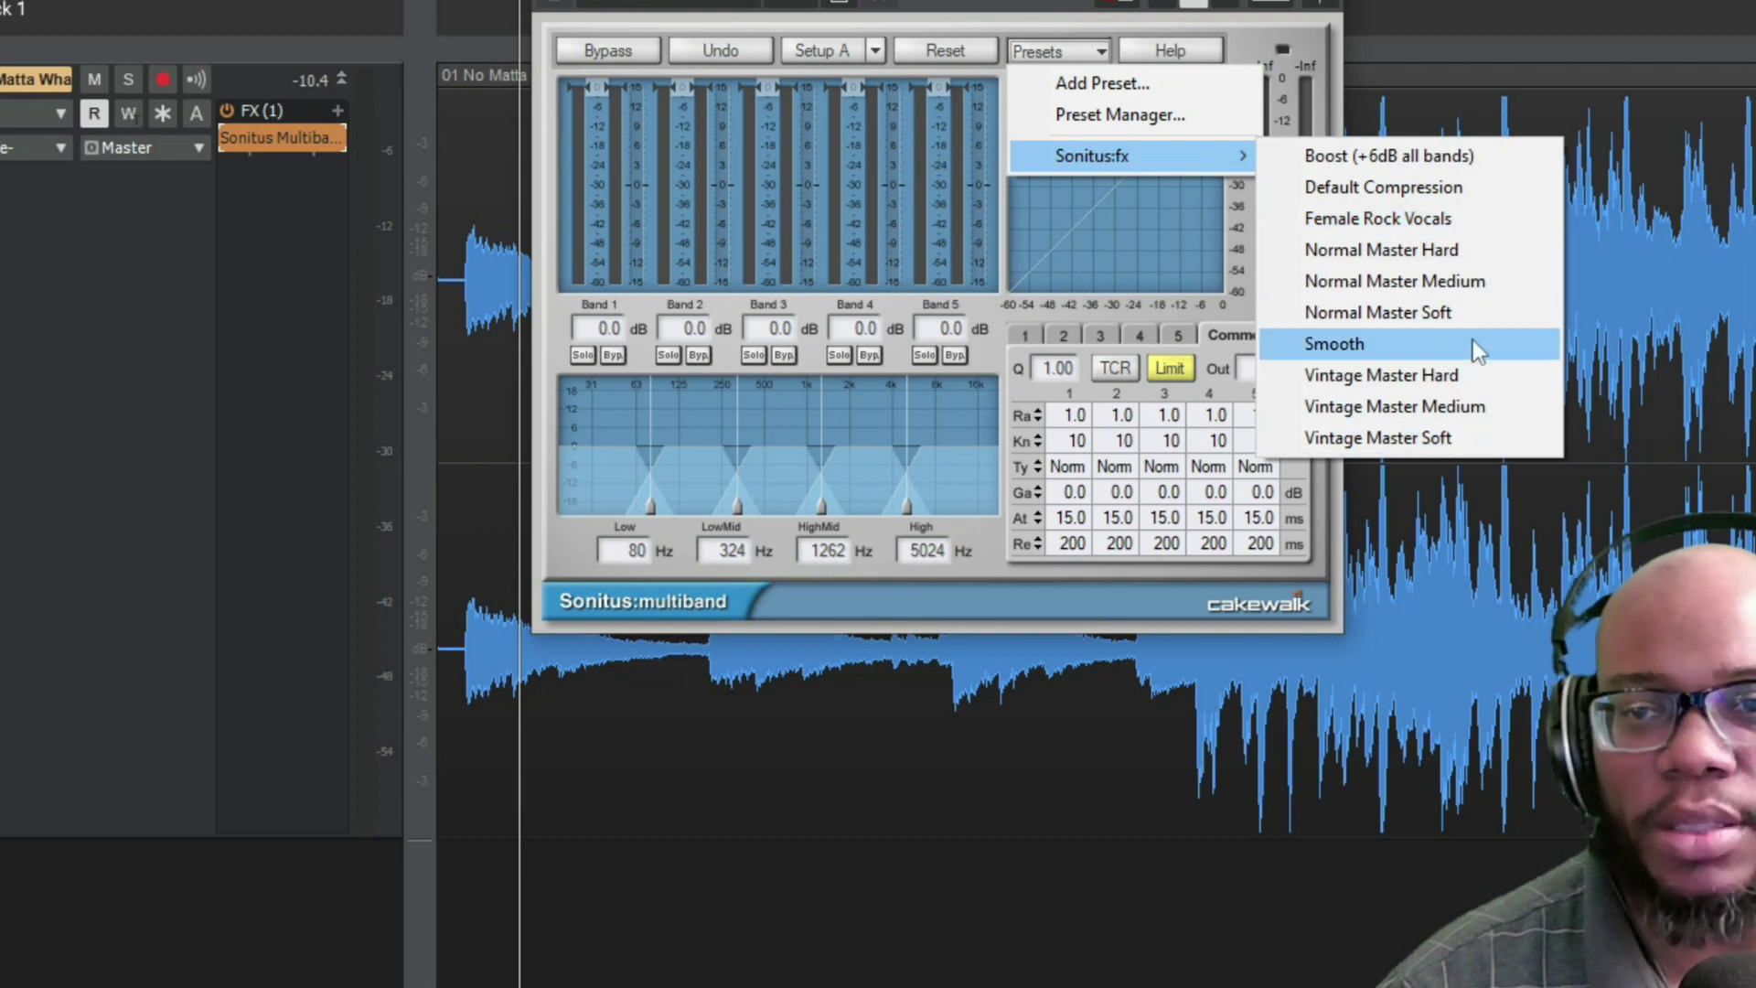
{"action": "left_click", "coordinate": [1447, 345]}
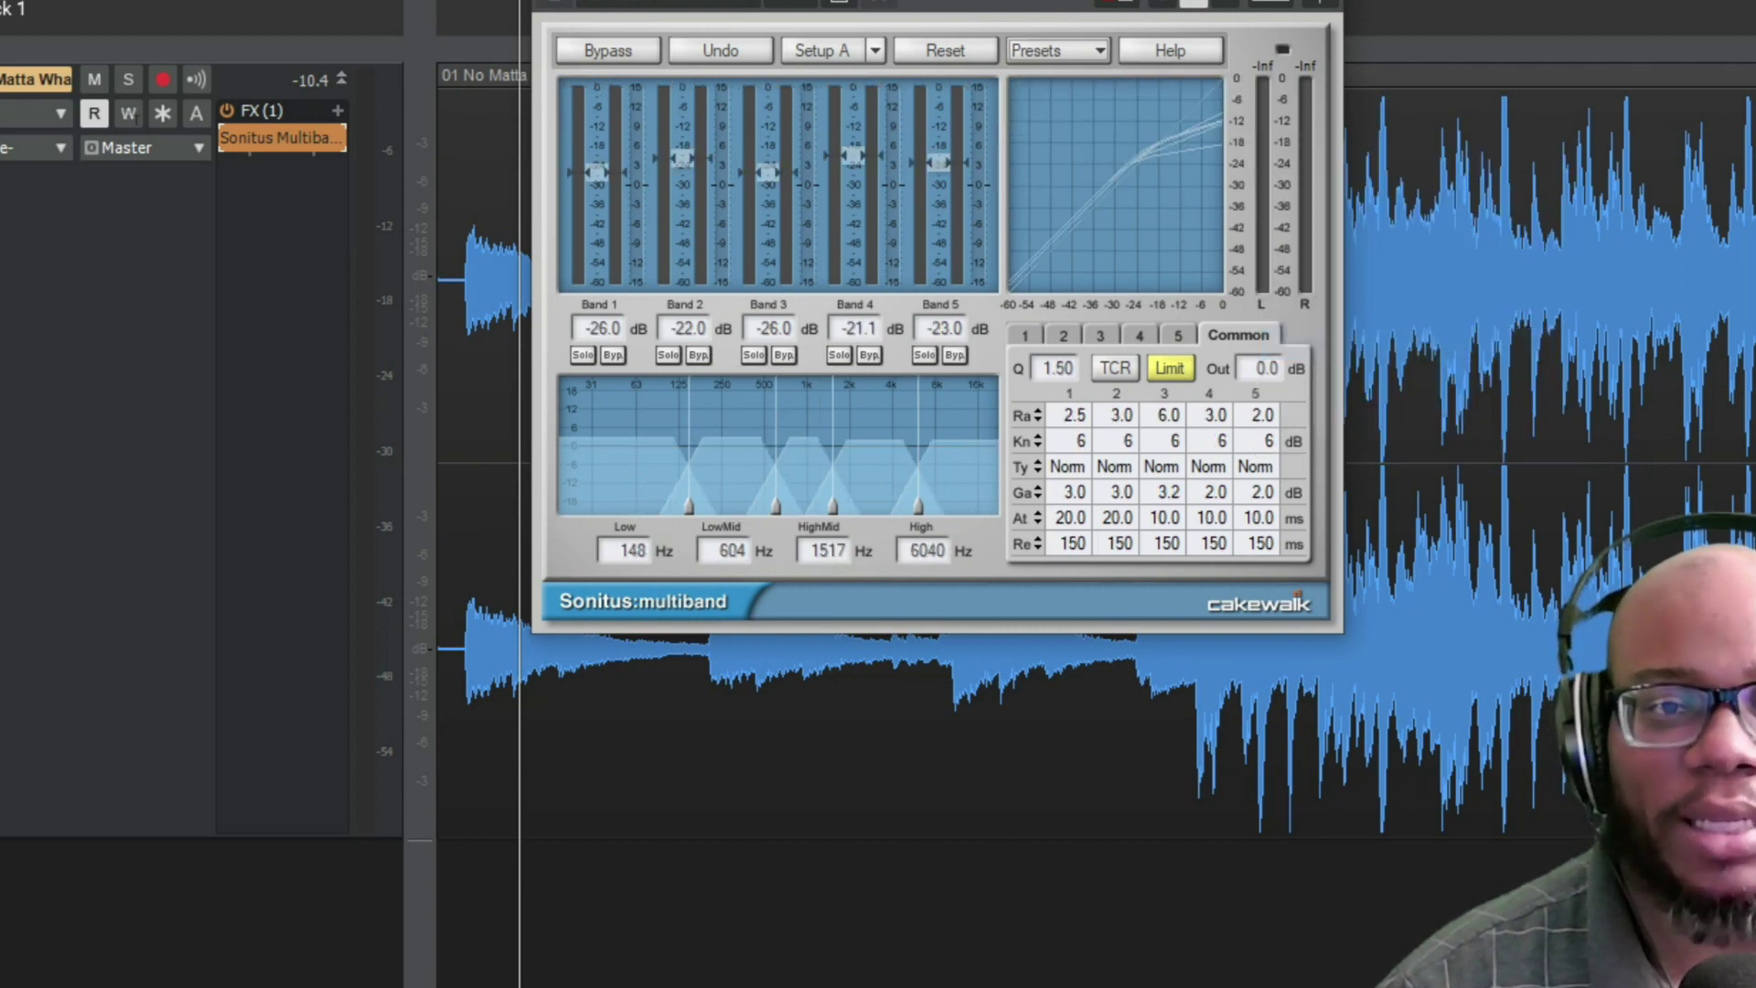
Play the song from the start, compare with Bypass on and off, then close the compressor window
{"action": "left_click", "coordinate": [286, 521]}
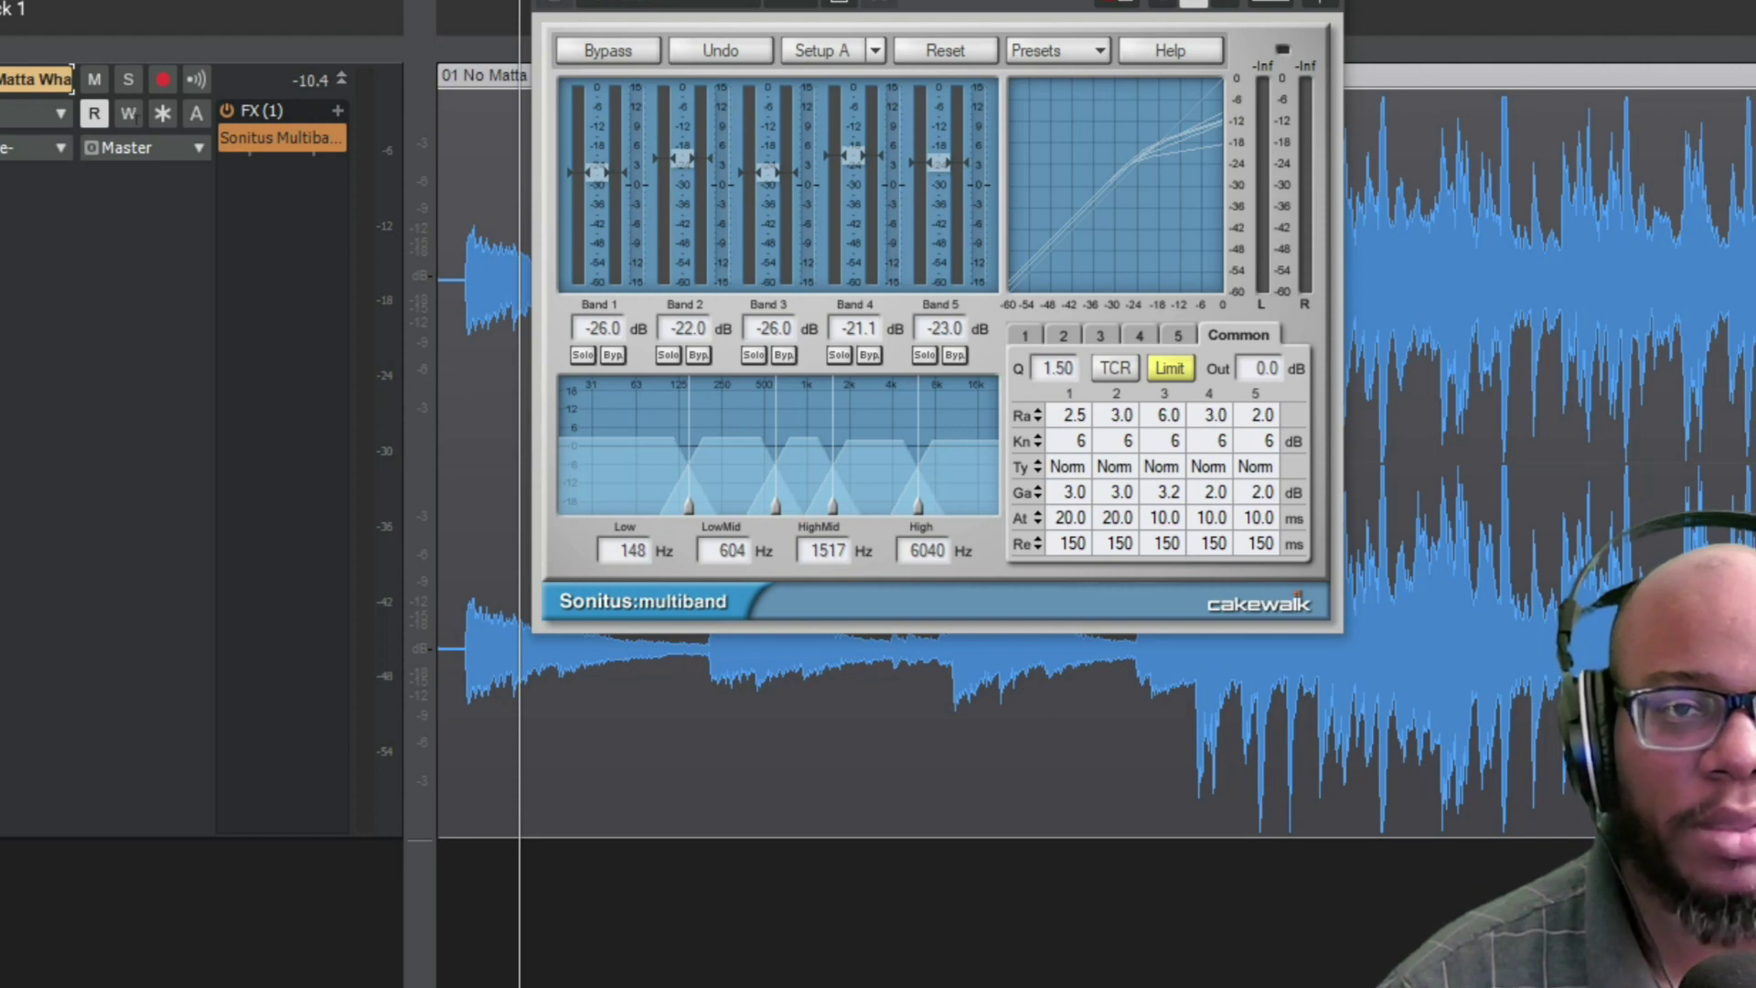
{"action": "key", "text": "w"}
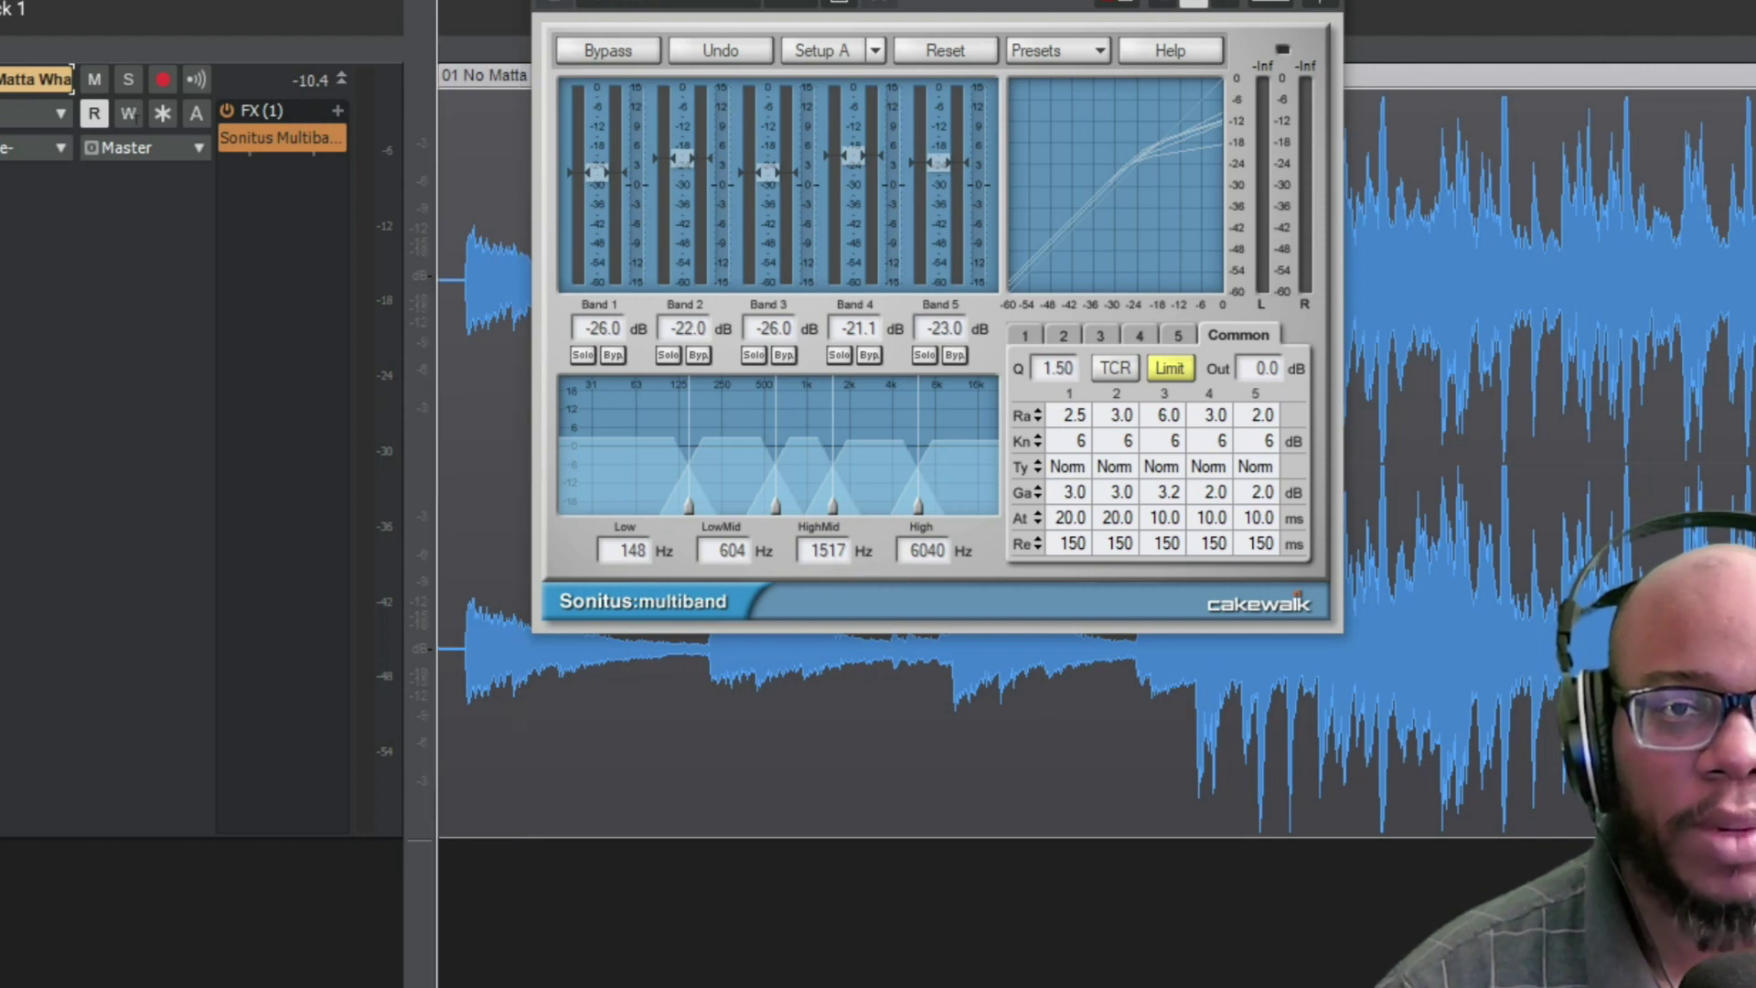
{"action": "key", "text": "space"}
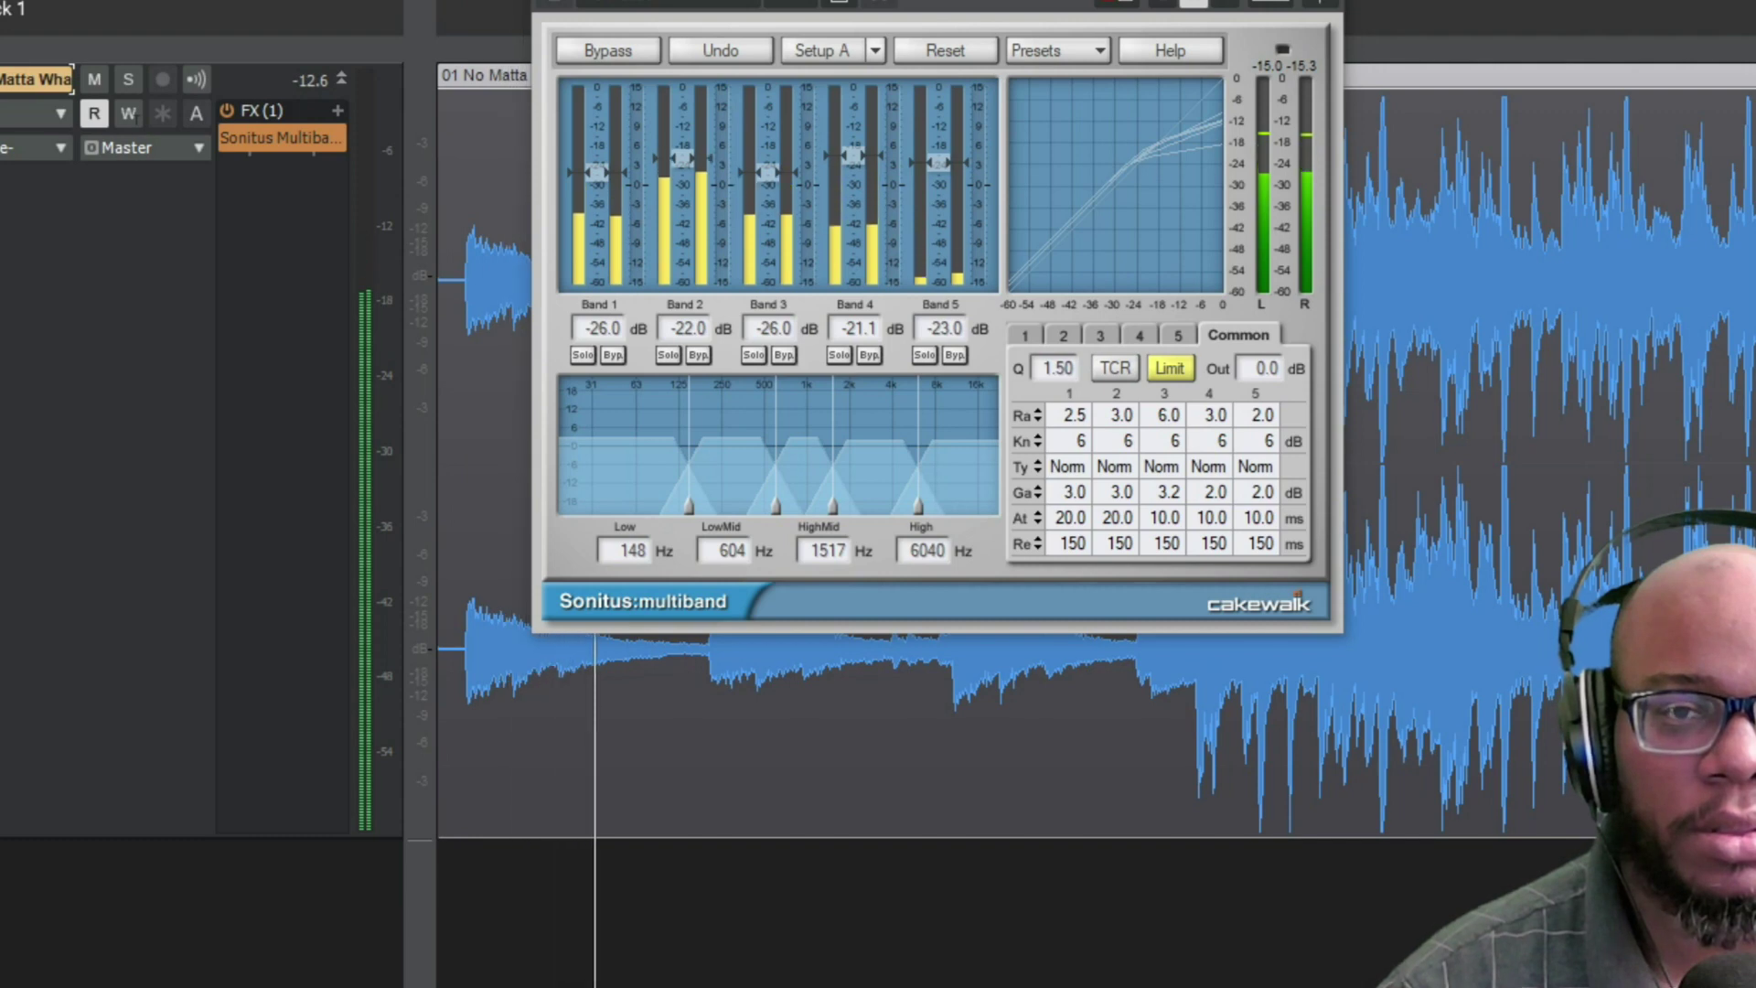
{"action": "left_click", "coordinate": [631, 59]}
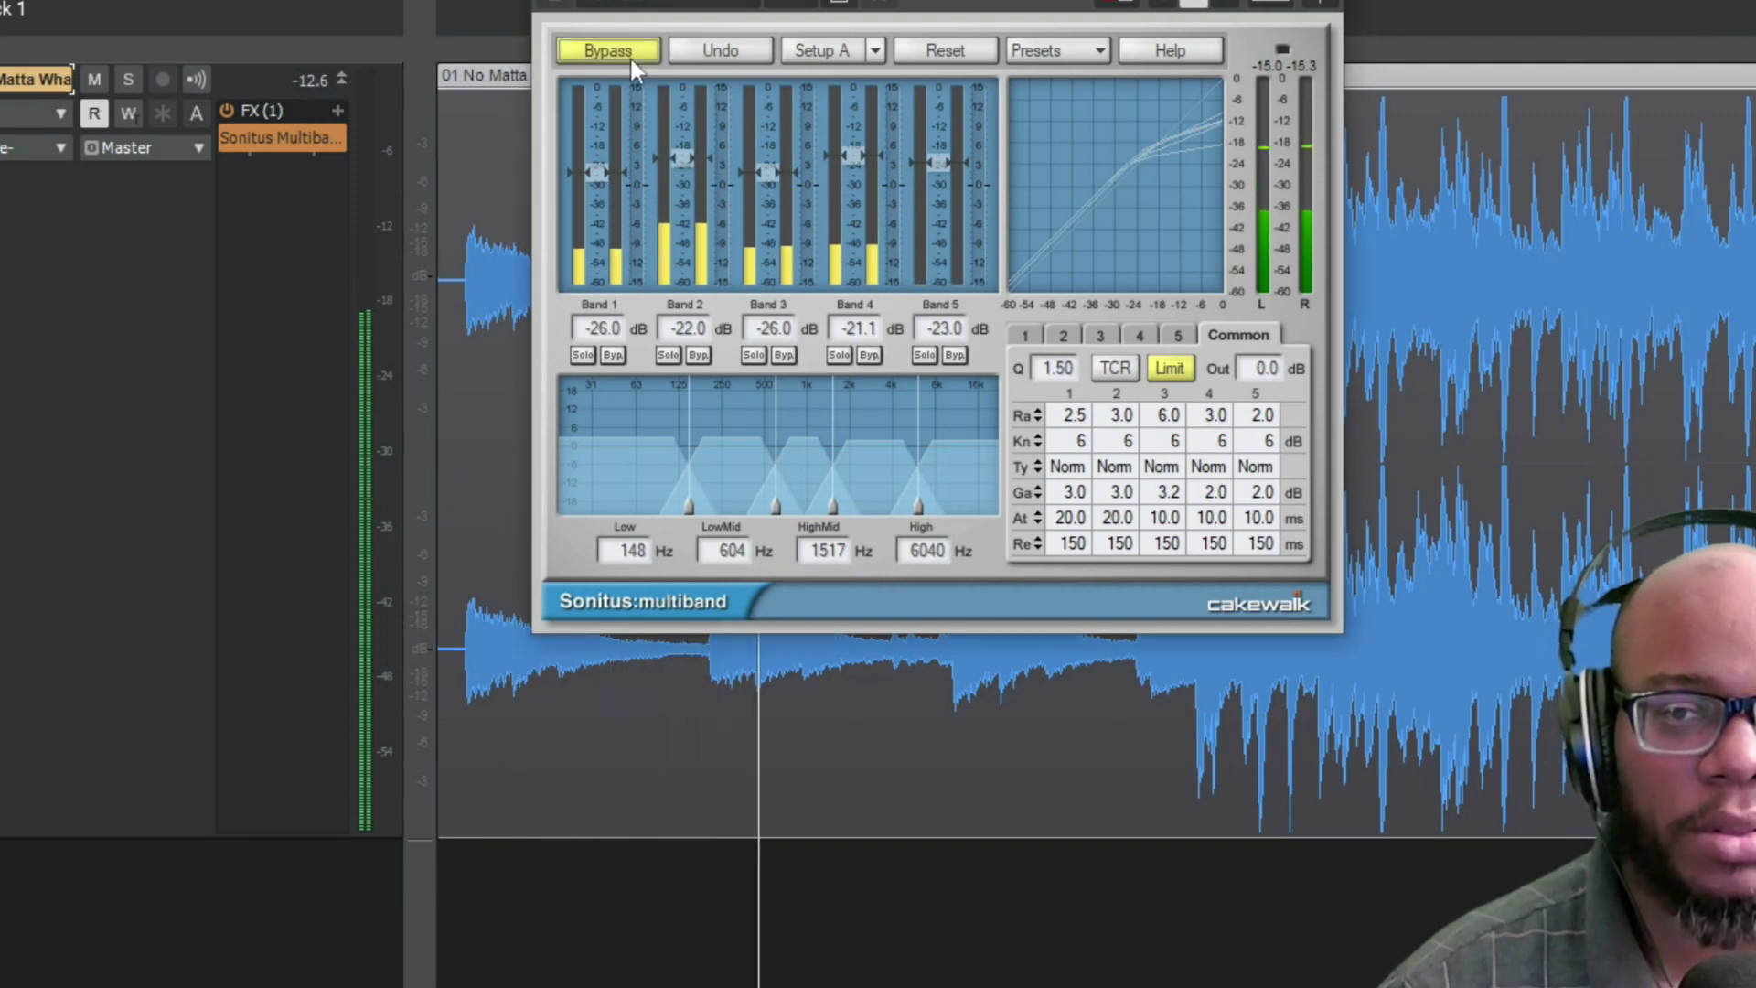
{"action": "left_click", "coordinate": [622, 59]}
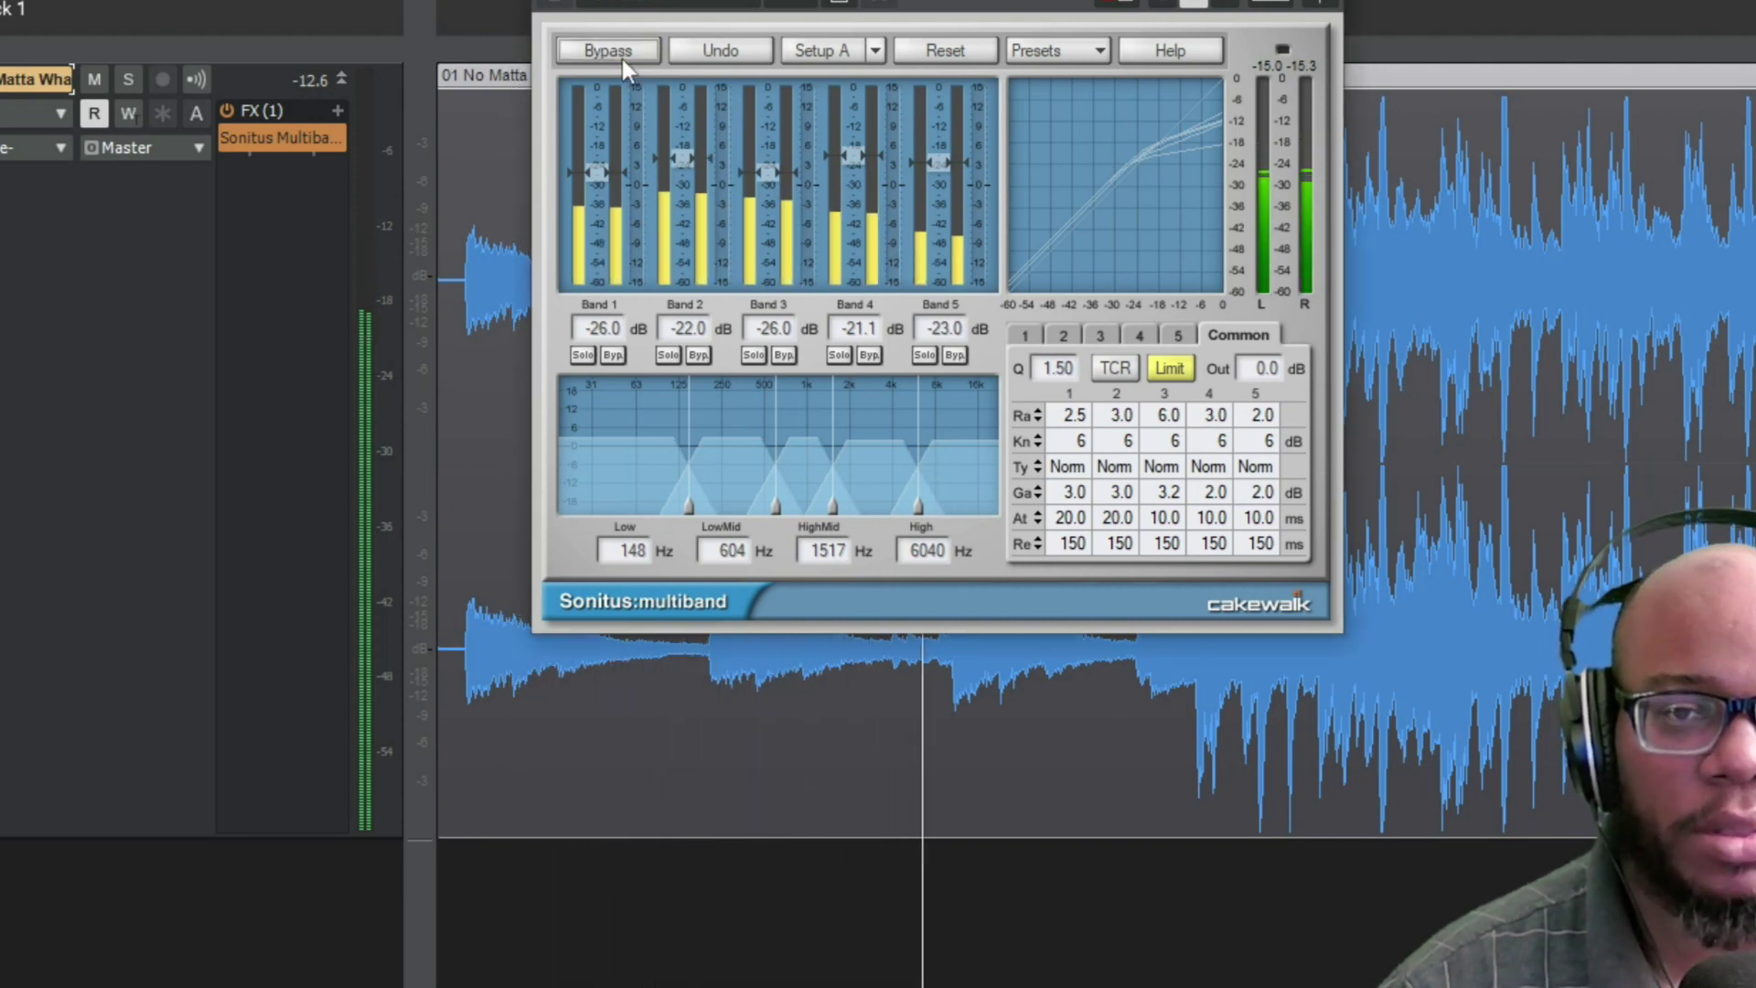
{"action": "left_click", "coordinate": [562, 47]}
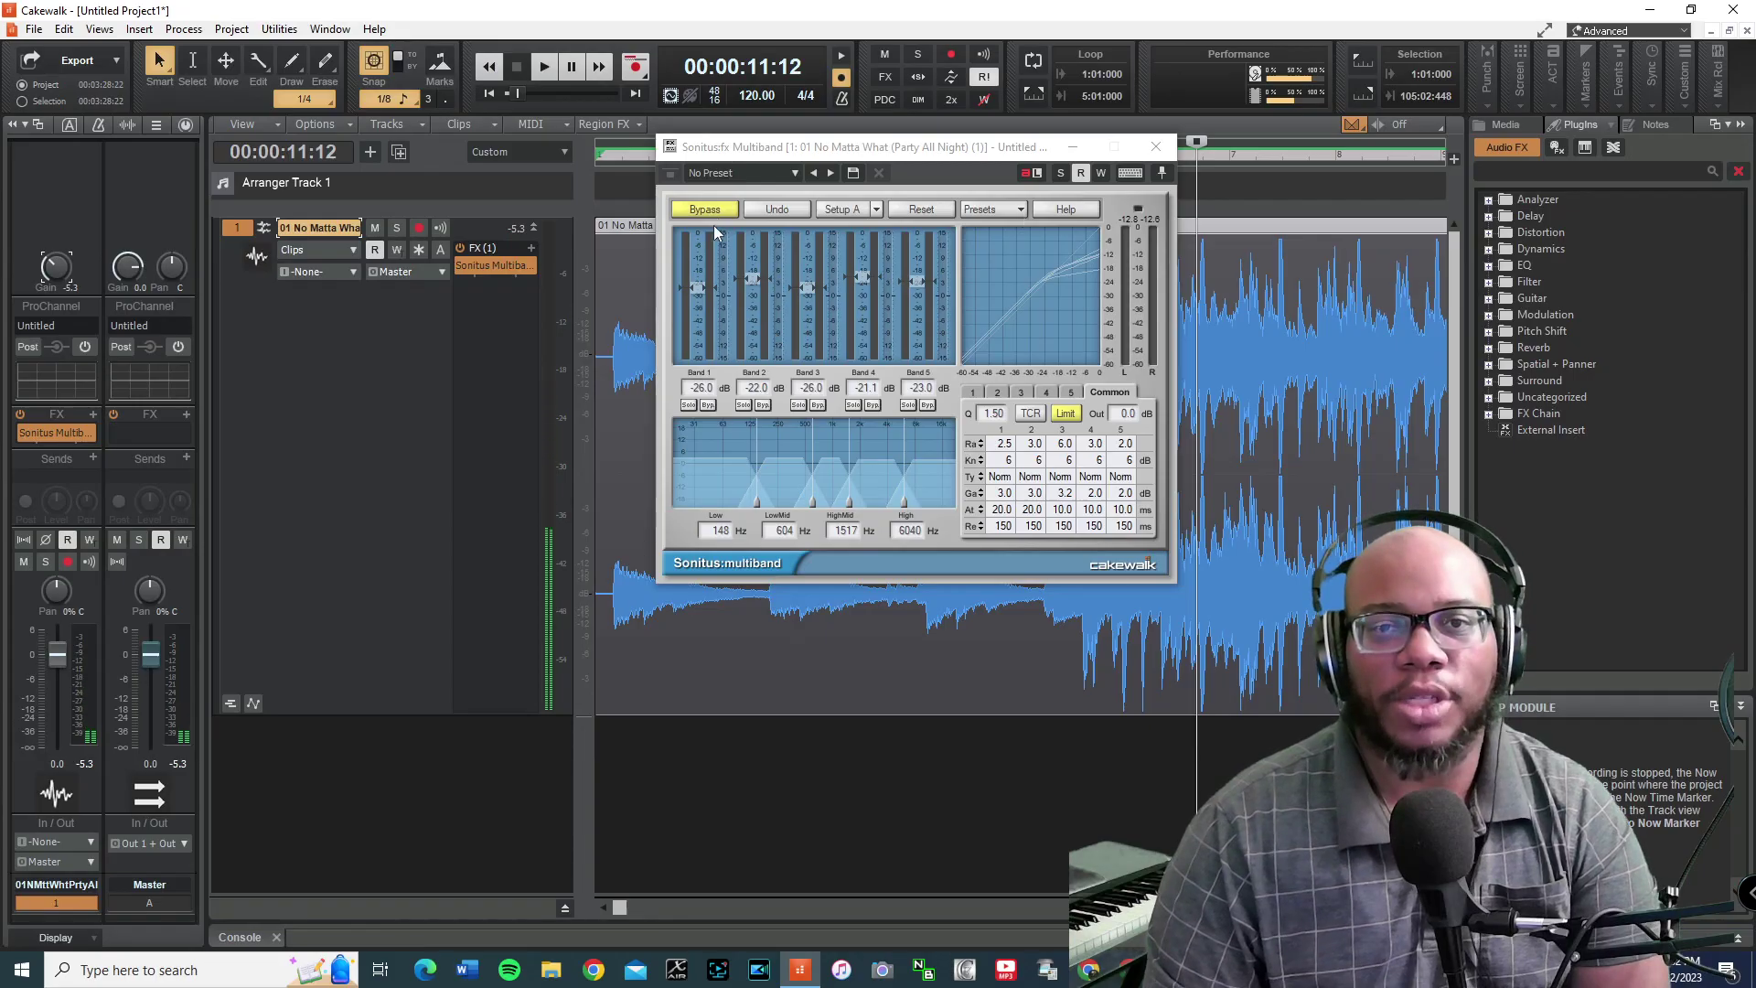
{"action": "left_click", "coordinate": [616, 56]}
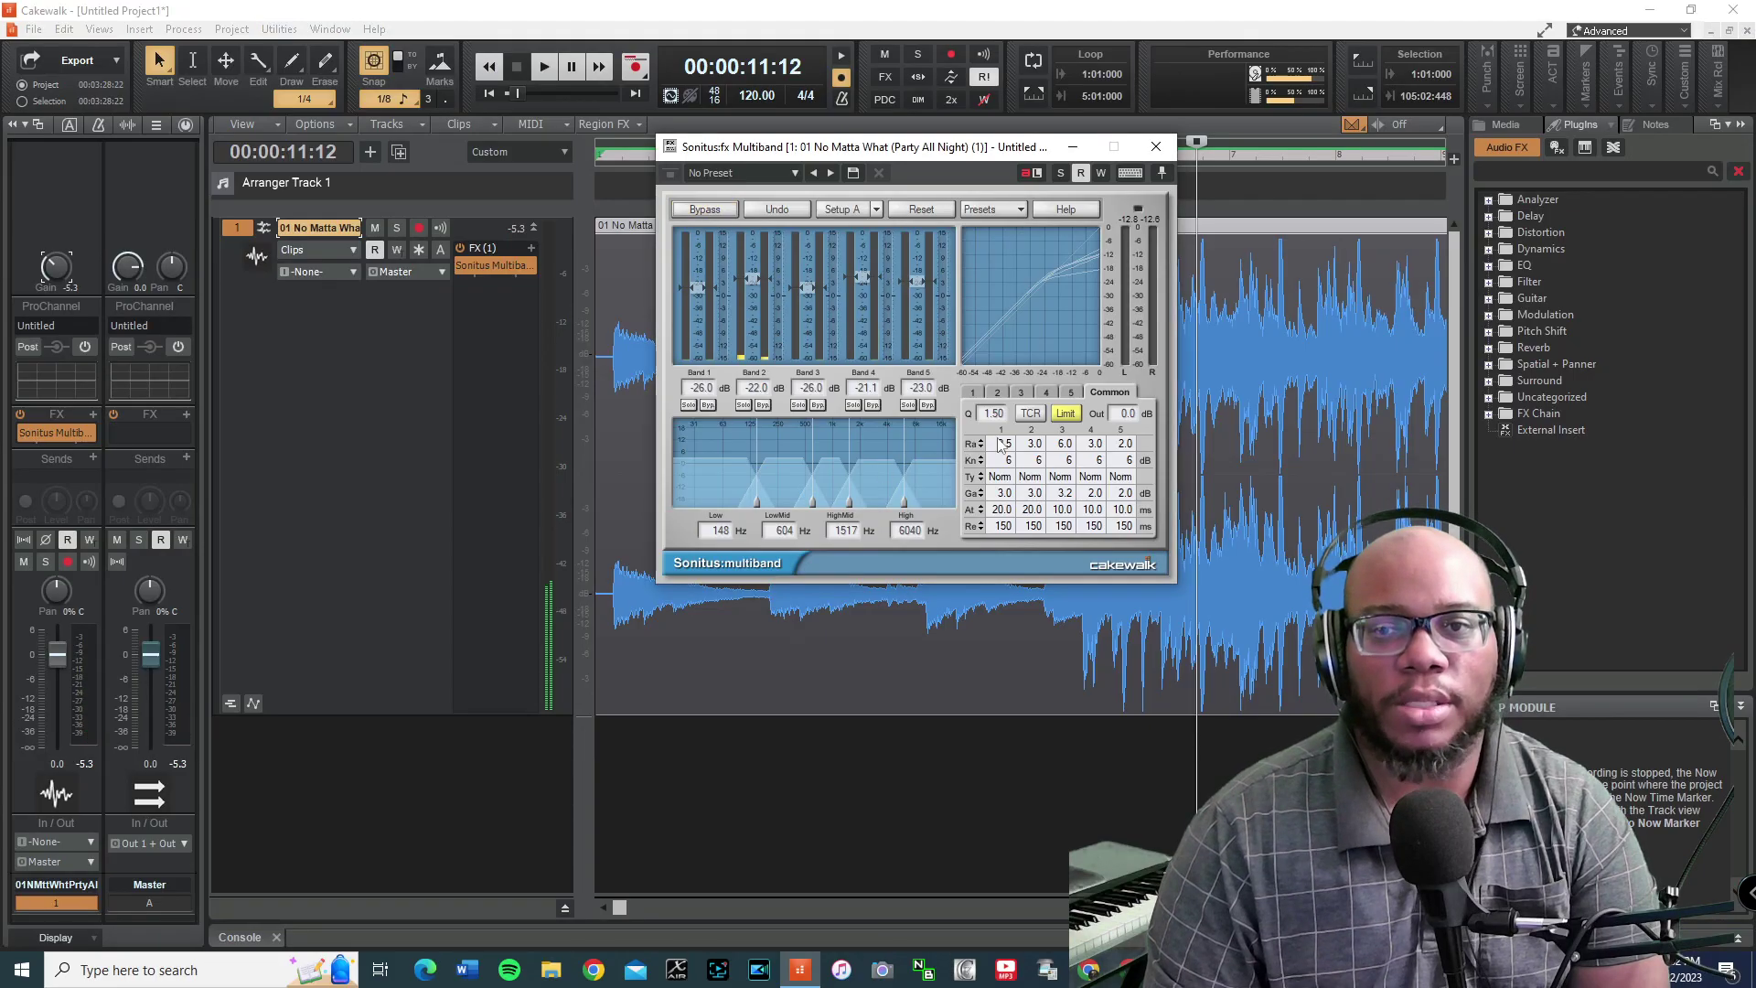
{"action": "left_click_drag", "start_coordinate": [889, 148], "coordinate": [817, 176]}
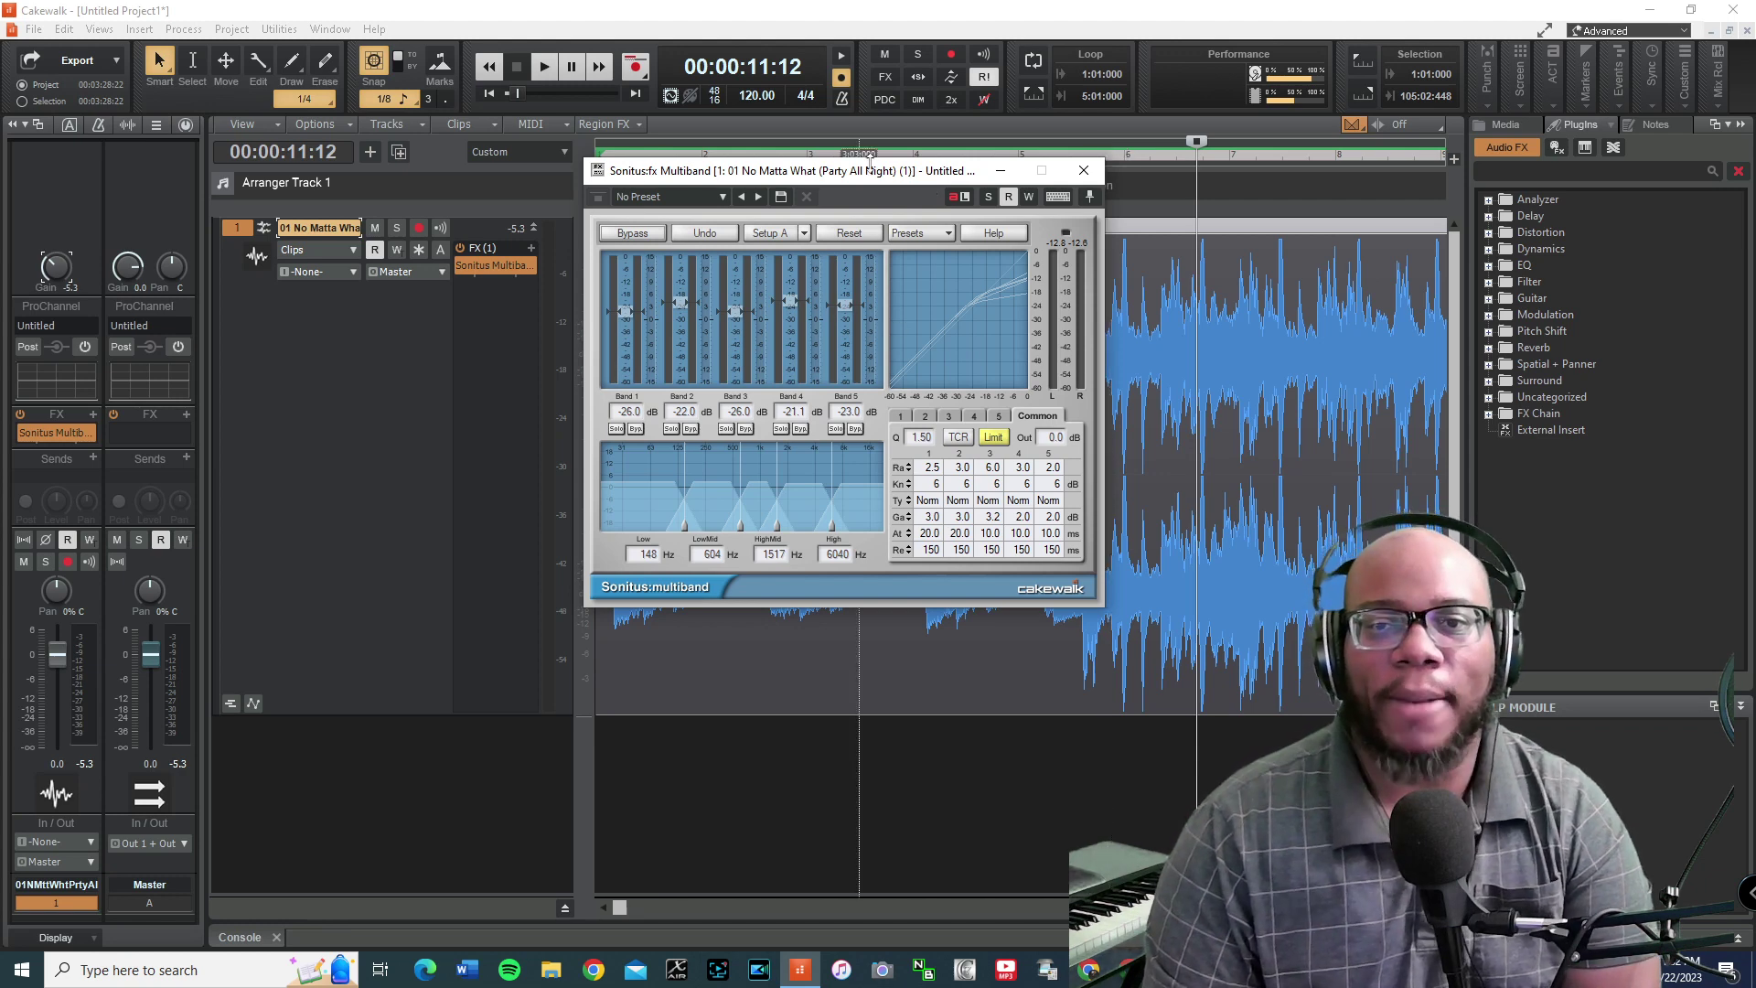
{"action": "left_click", "coordinate": [1083, 170]}
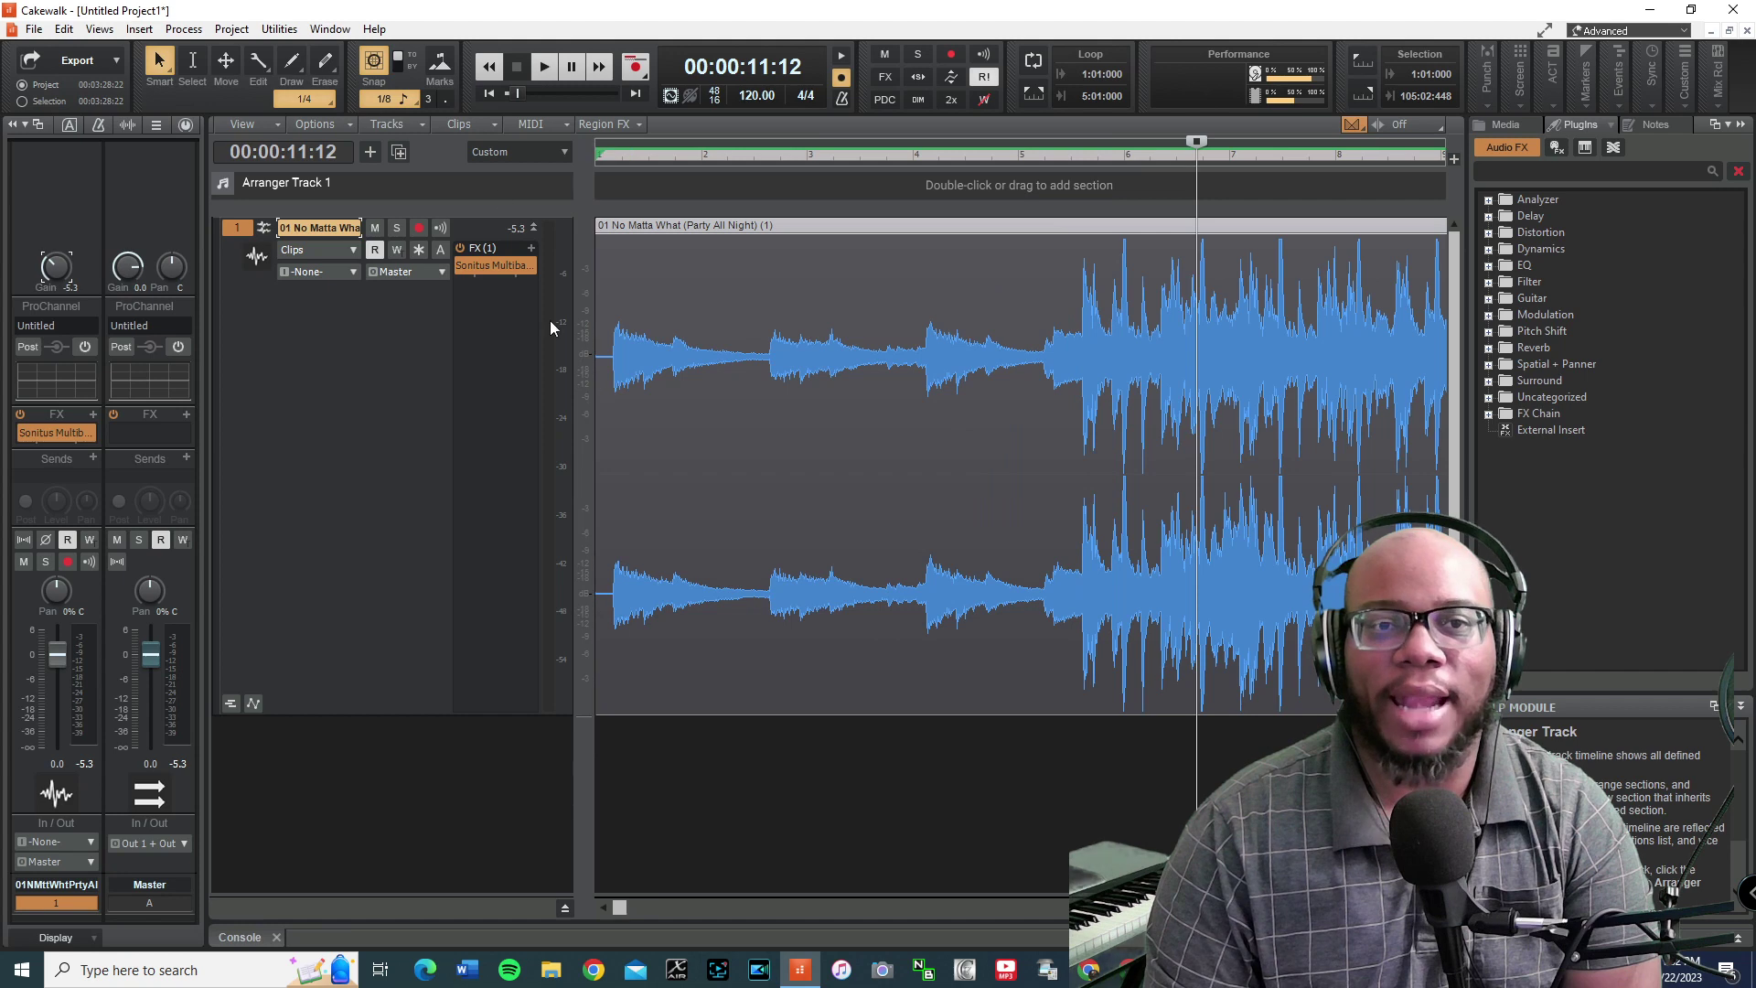
Zoom out to the whole song and bounce the entire mix to a new track from the start
{"action": "key", "text": "ctrl+Left"}
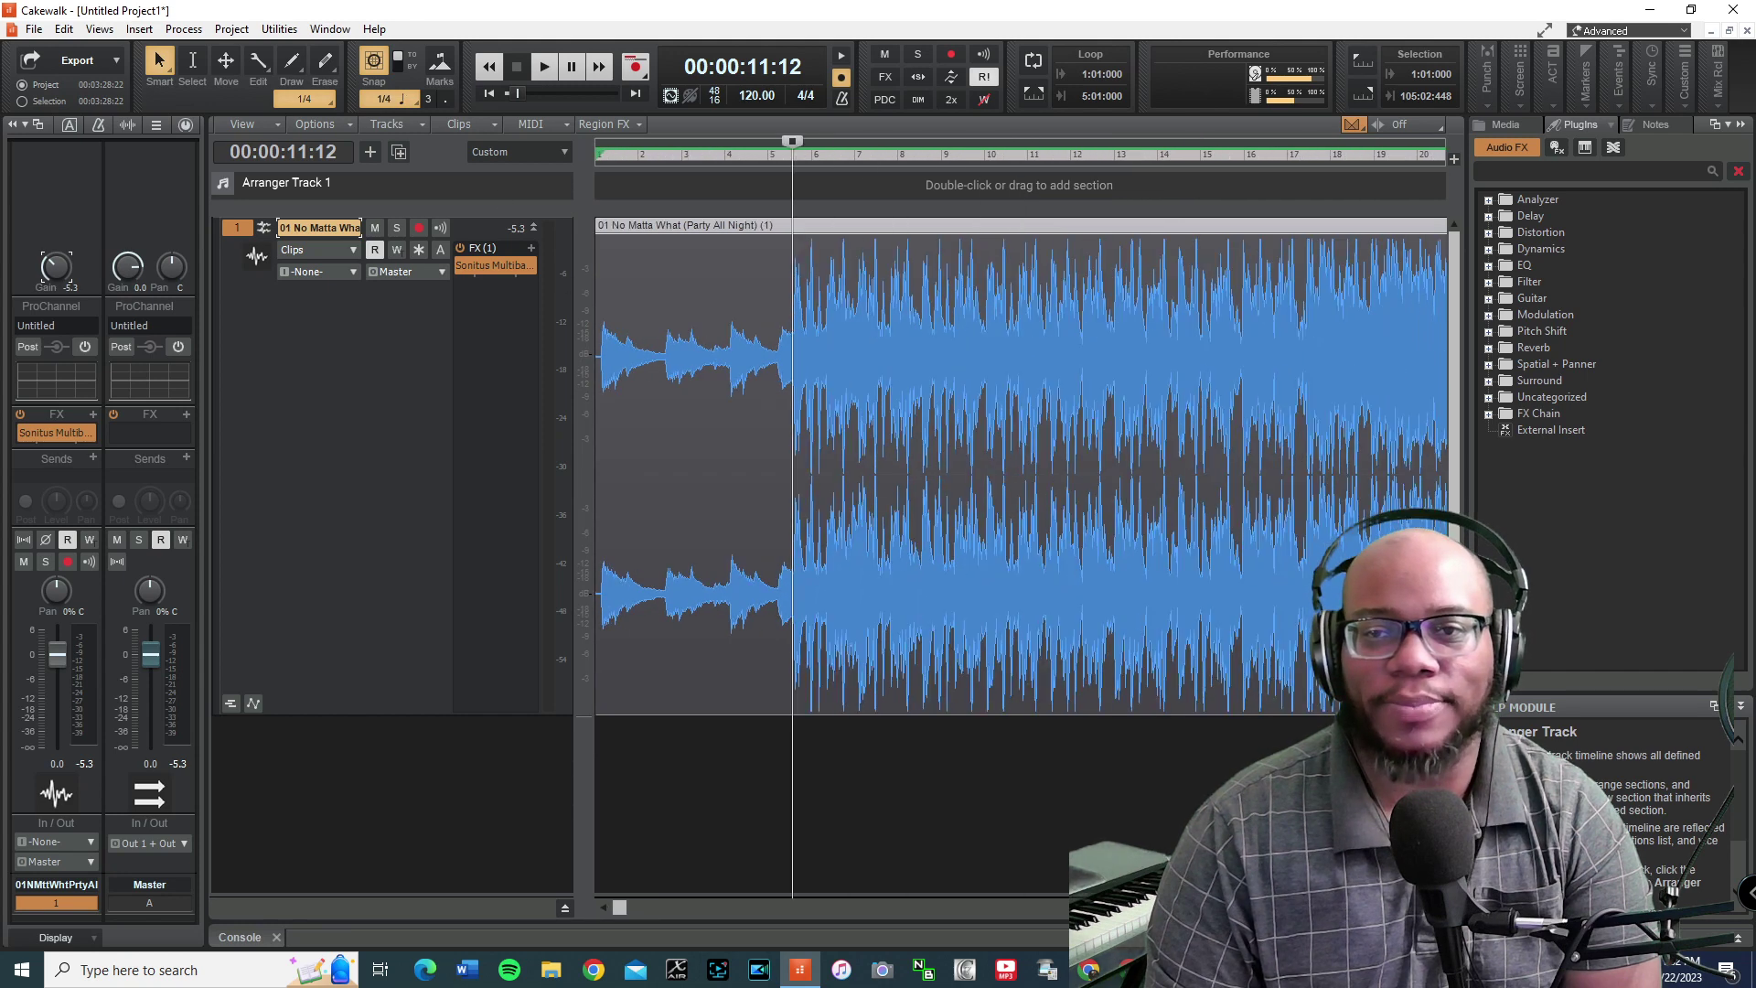
{"action": "key", "text": "ctrl+Left"}
{"action": "left_click", "coordinate": [545, 228]}
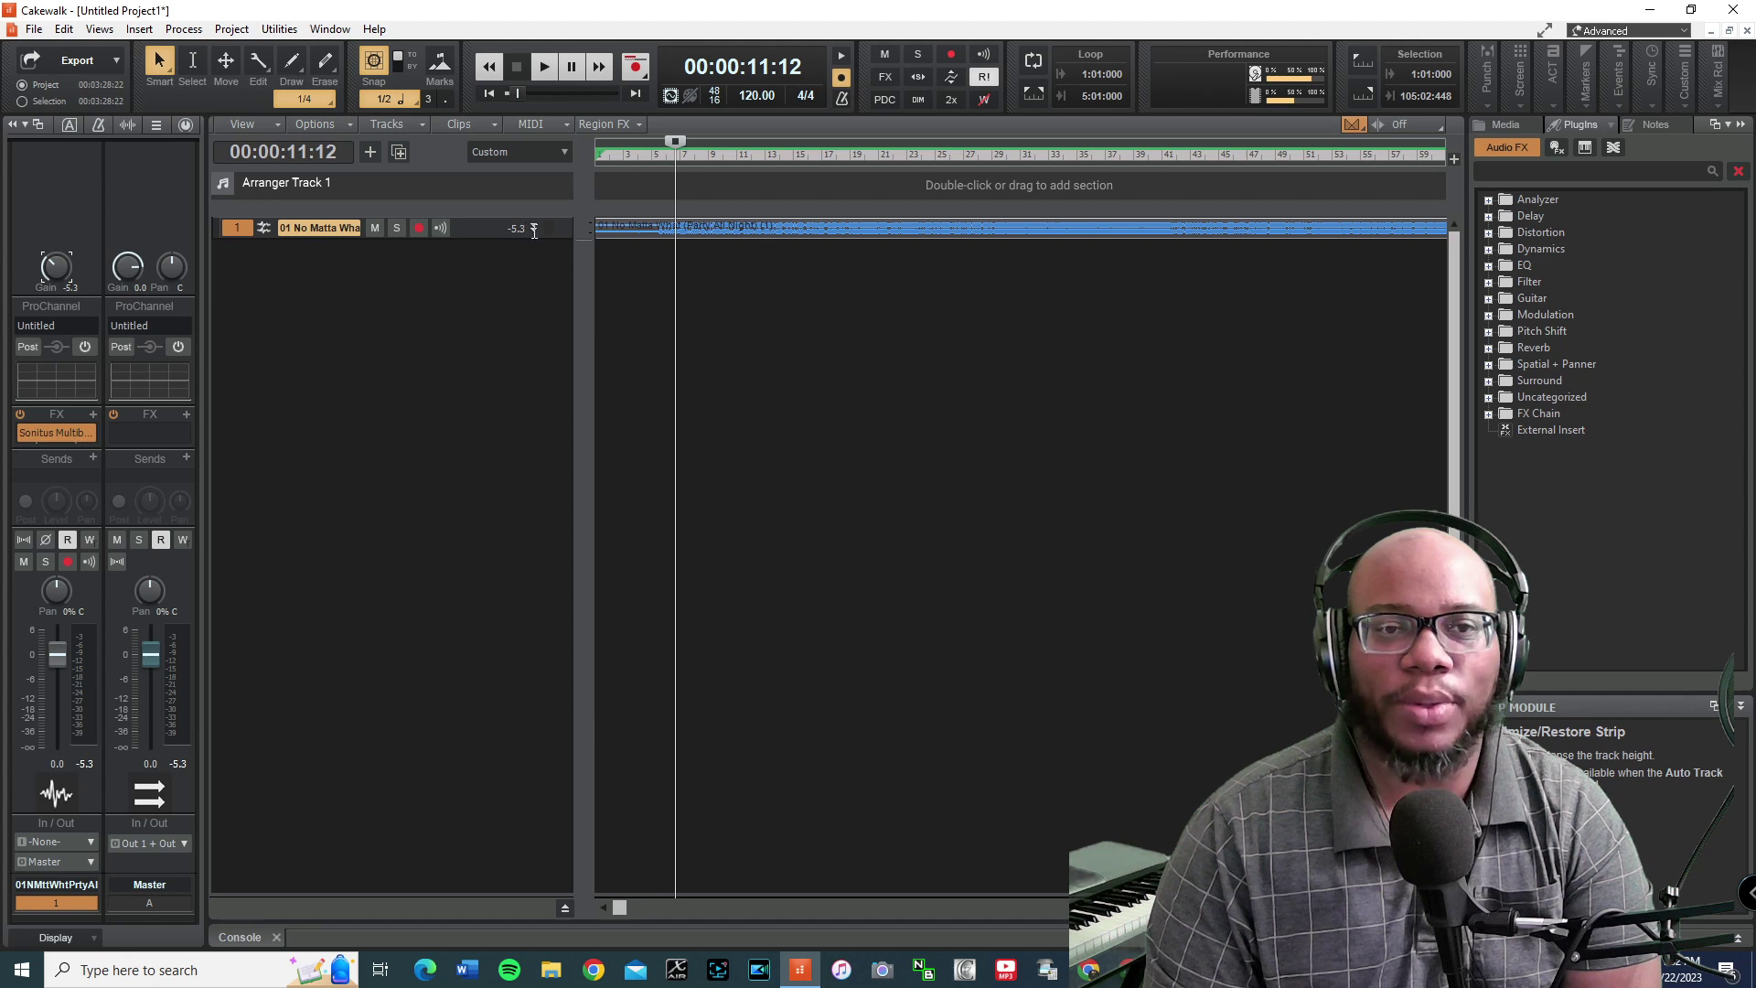
{"action": "left_click", "coordinate": [533, 227]}
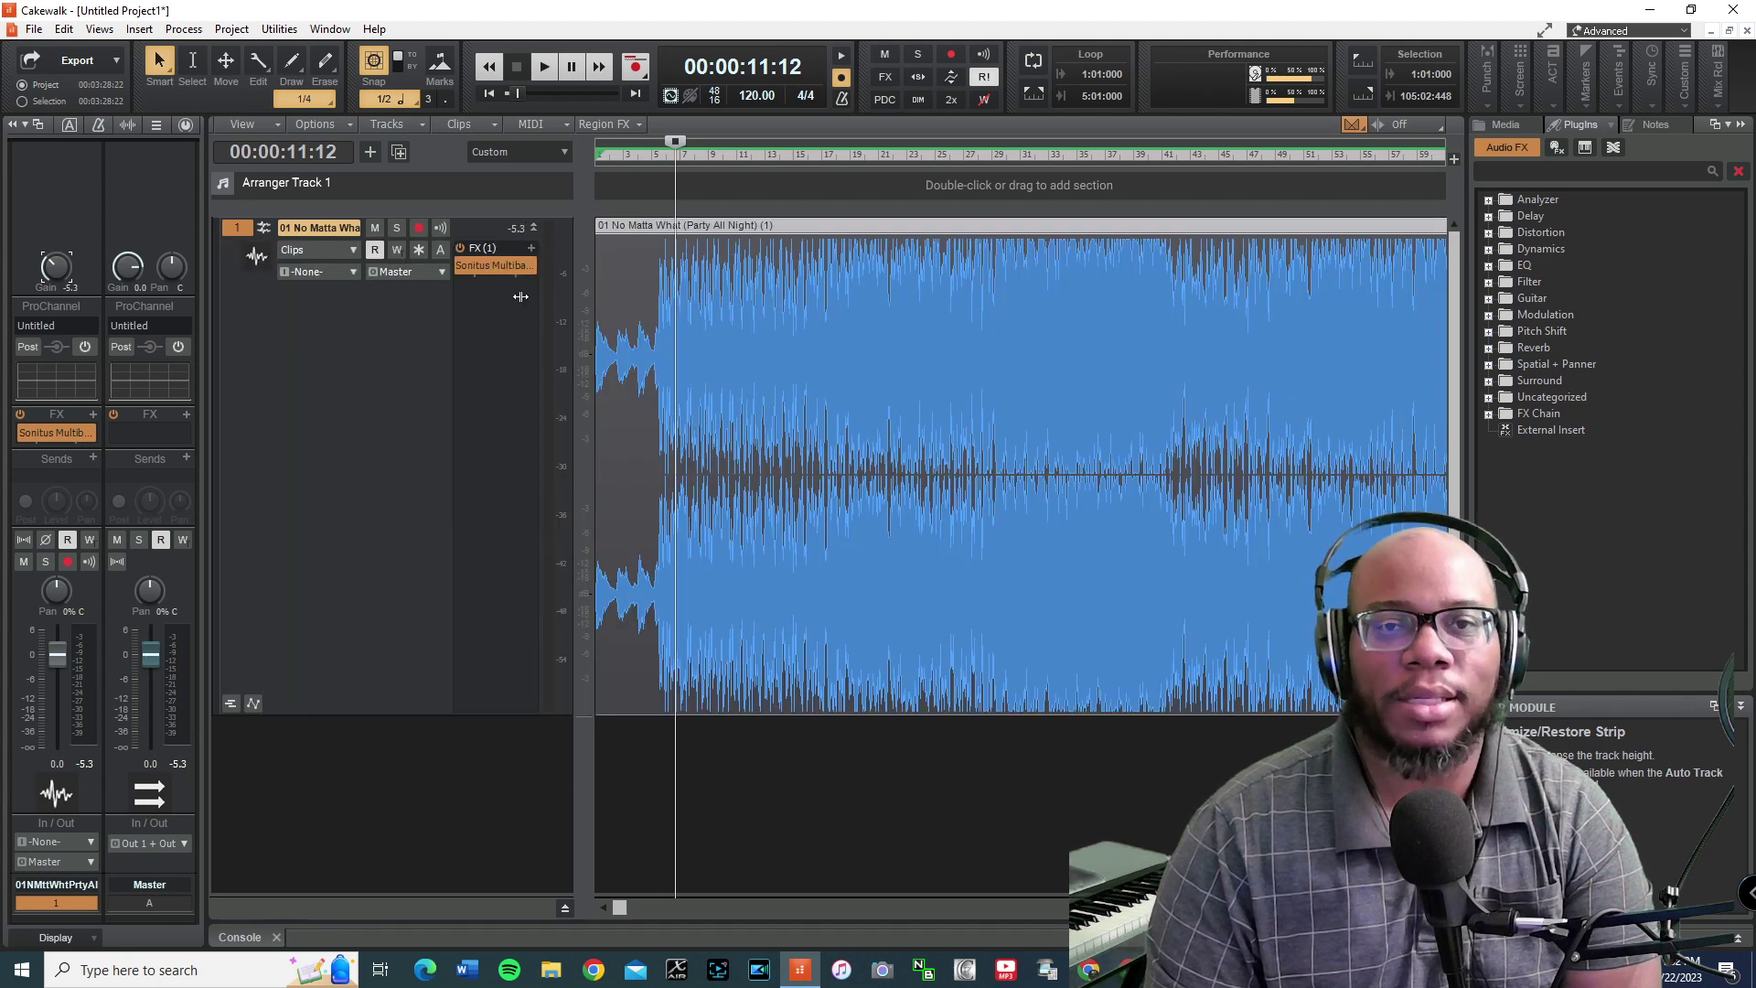
{"action": "left_click", "coordinate": [490, 94]}
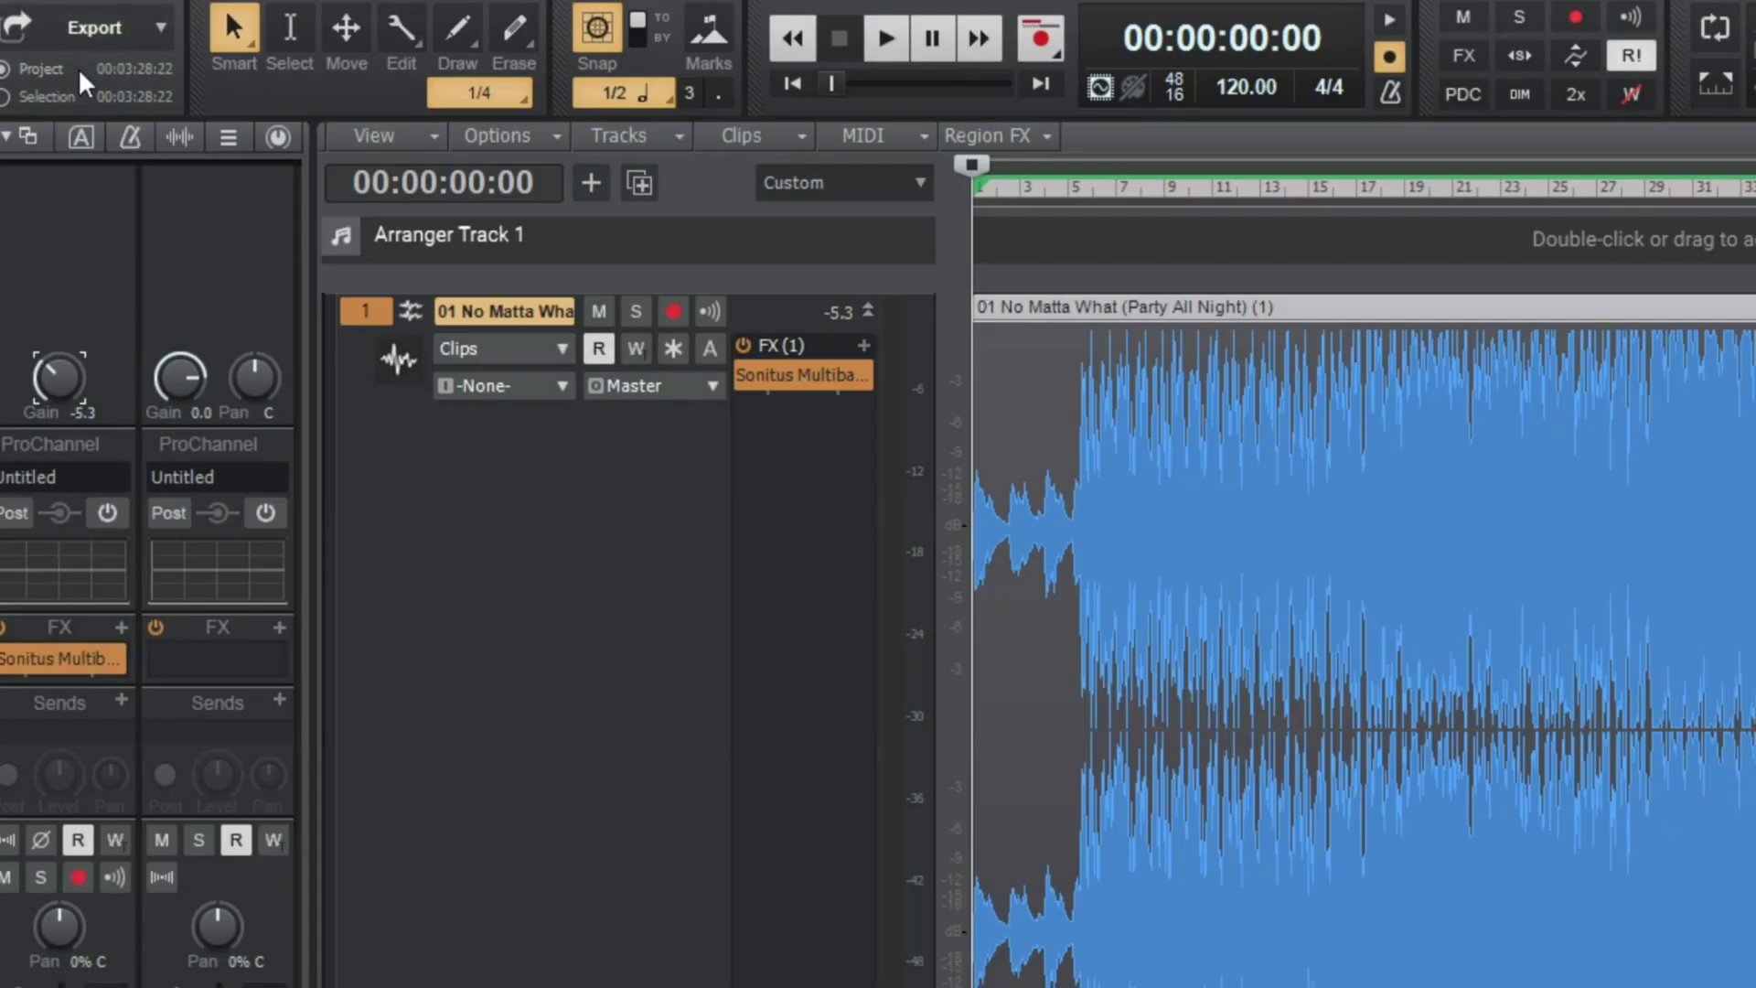
{"action": "left_click", "coordinate": [681, 137]}
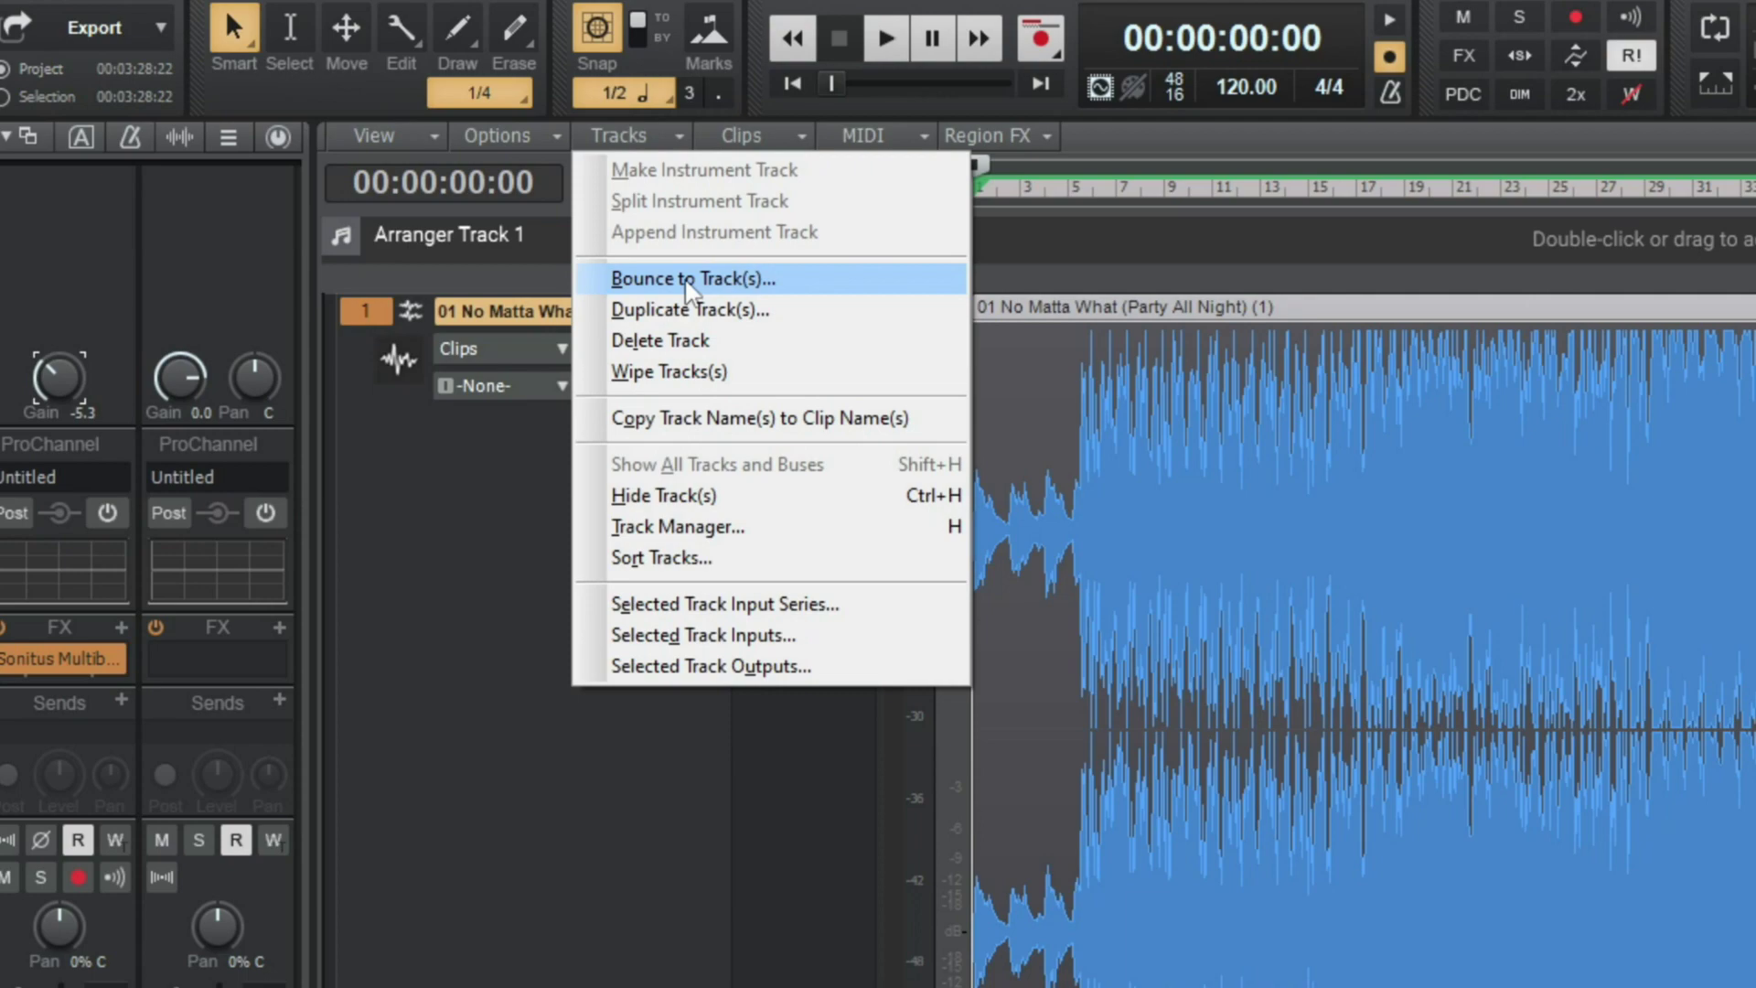
{"action": "left_click", "coordinate": [688, 279]}
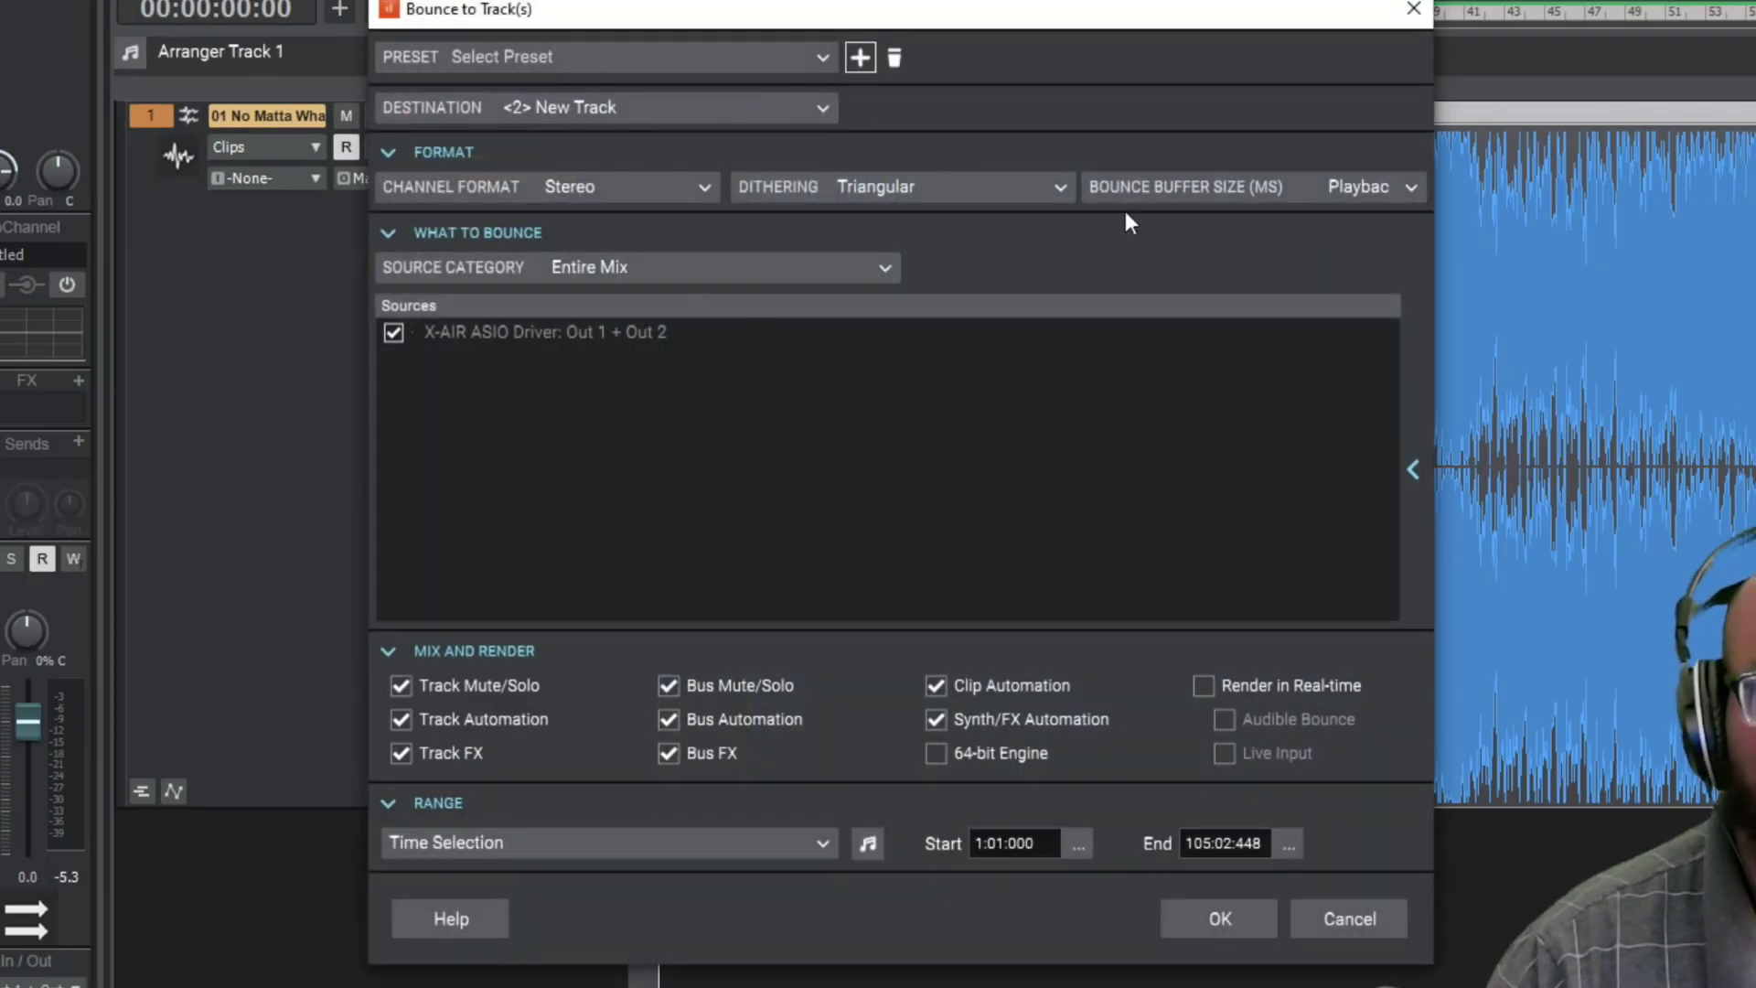
{"action": "left_click", "coordinate": [1215, 908]}
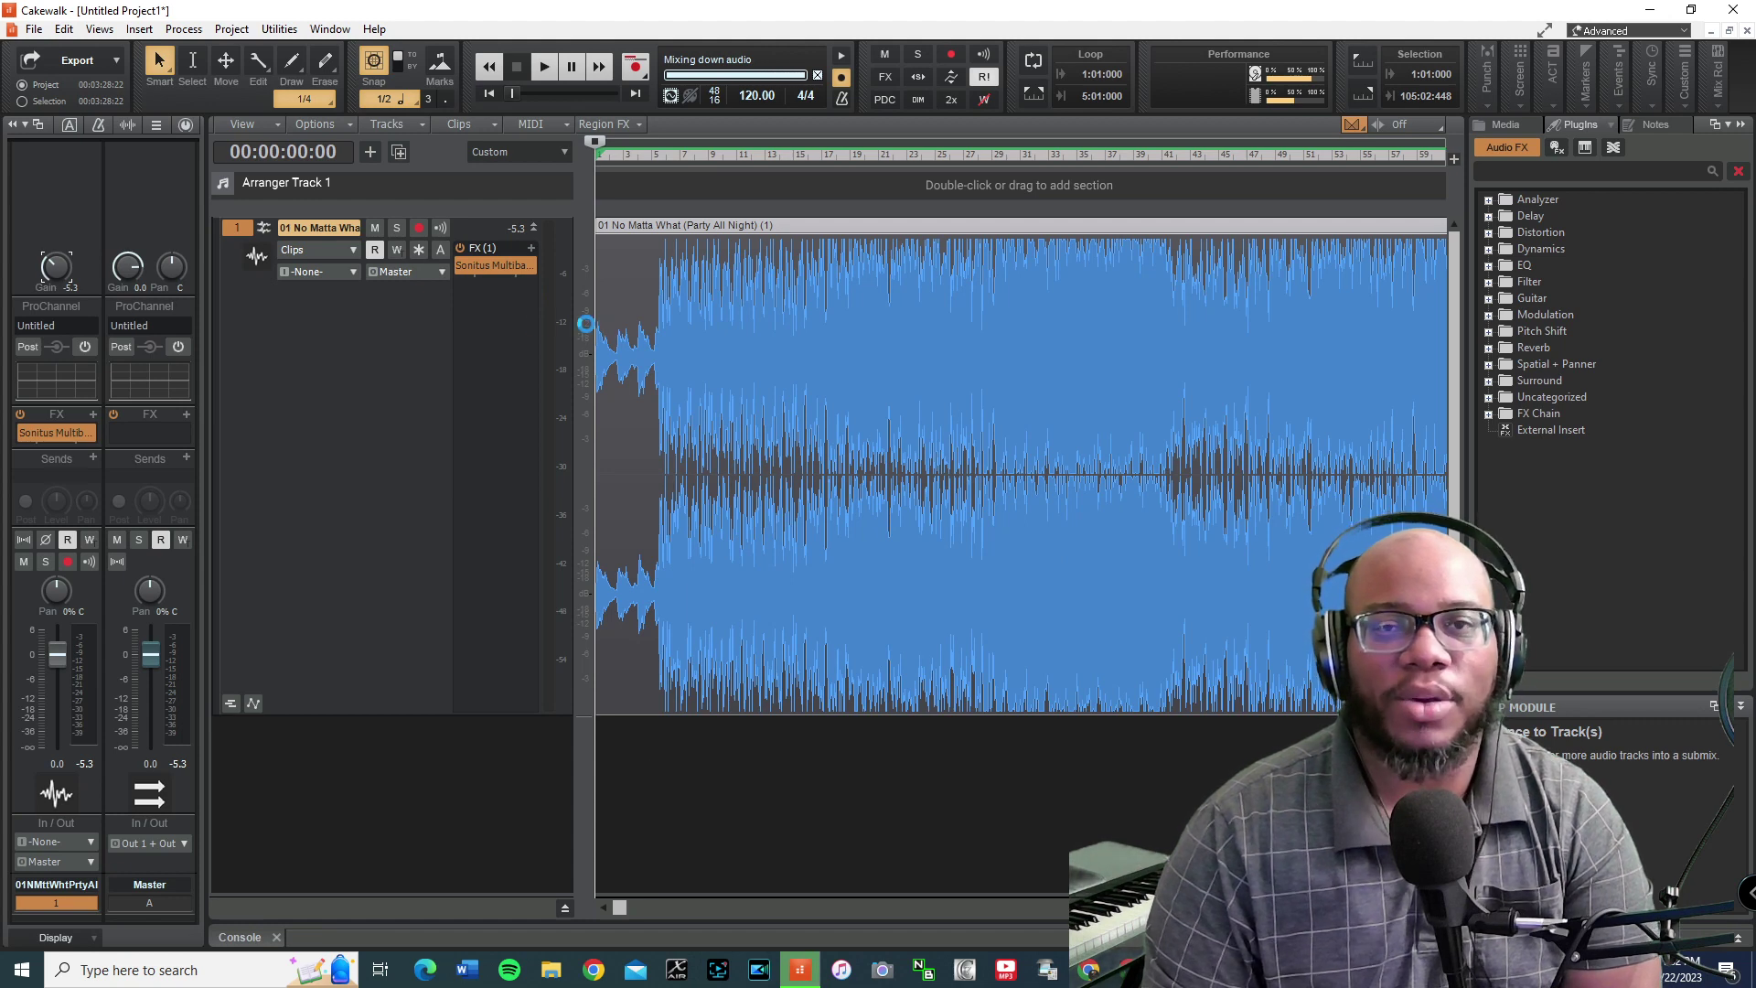
Collapse and mute track 1, audition the Entire Mix (Bounced) track, then select it
{"action": "double_click", "coordinate": [515, 317]}
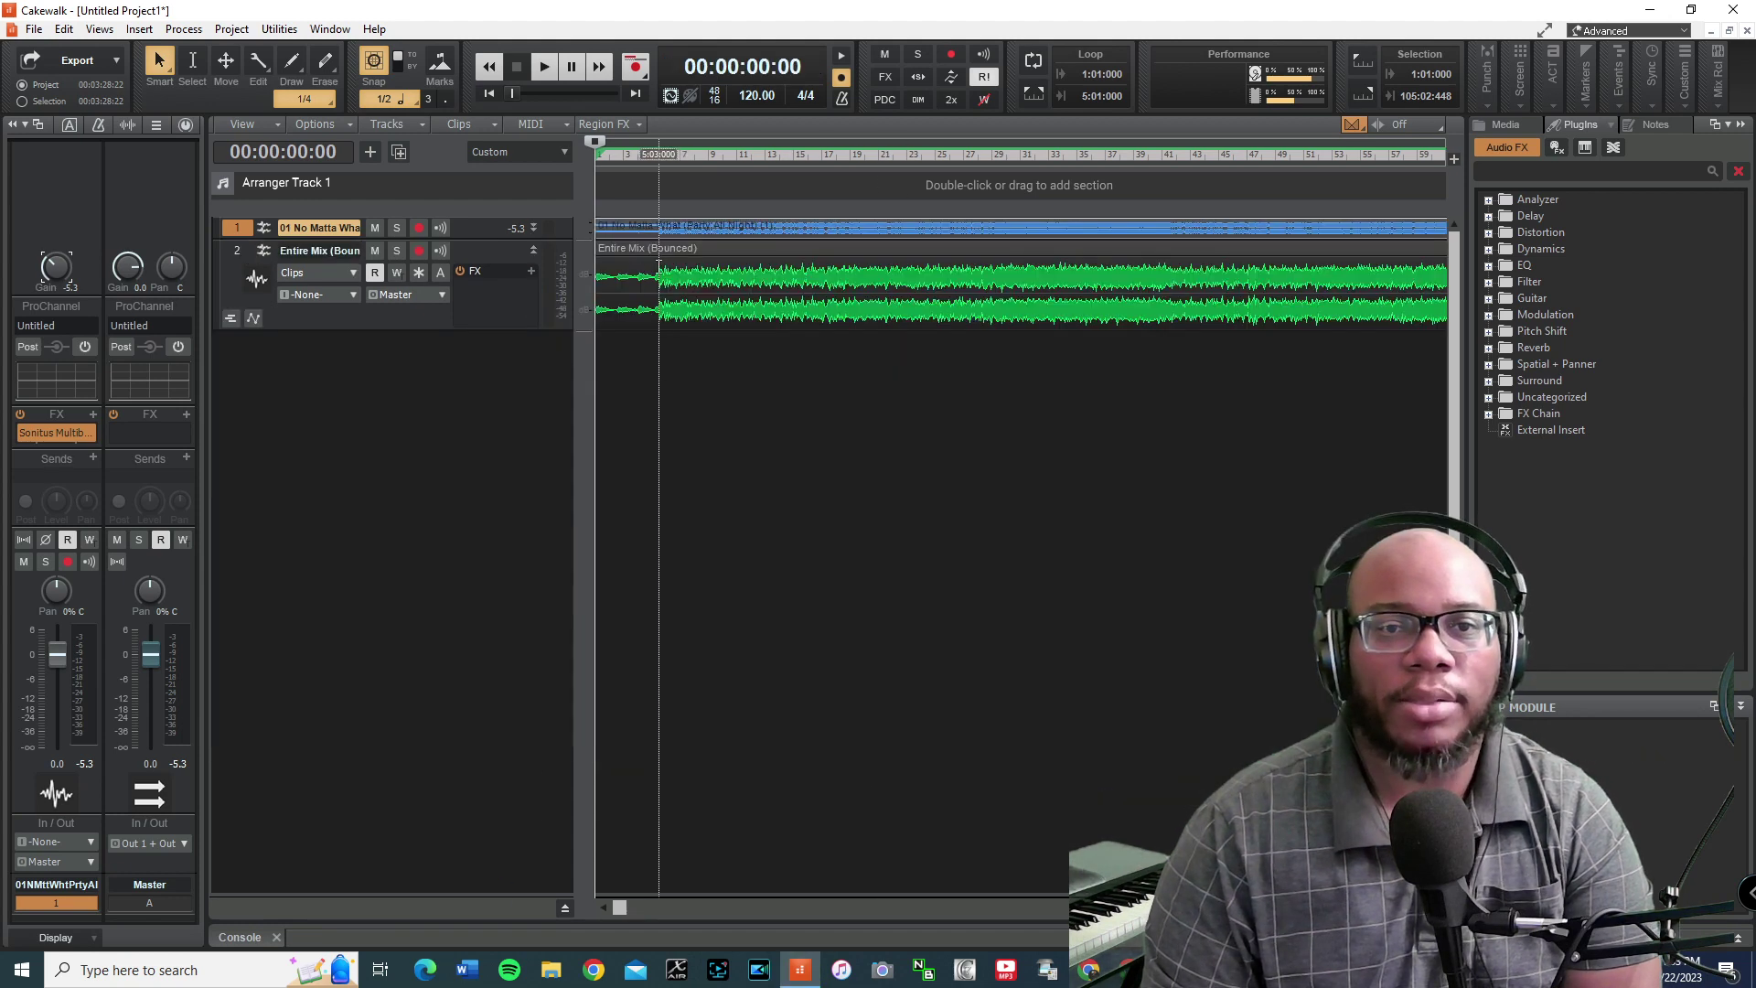
{"action": "left_click", "coordinate": [375, 228]}
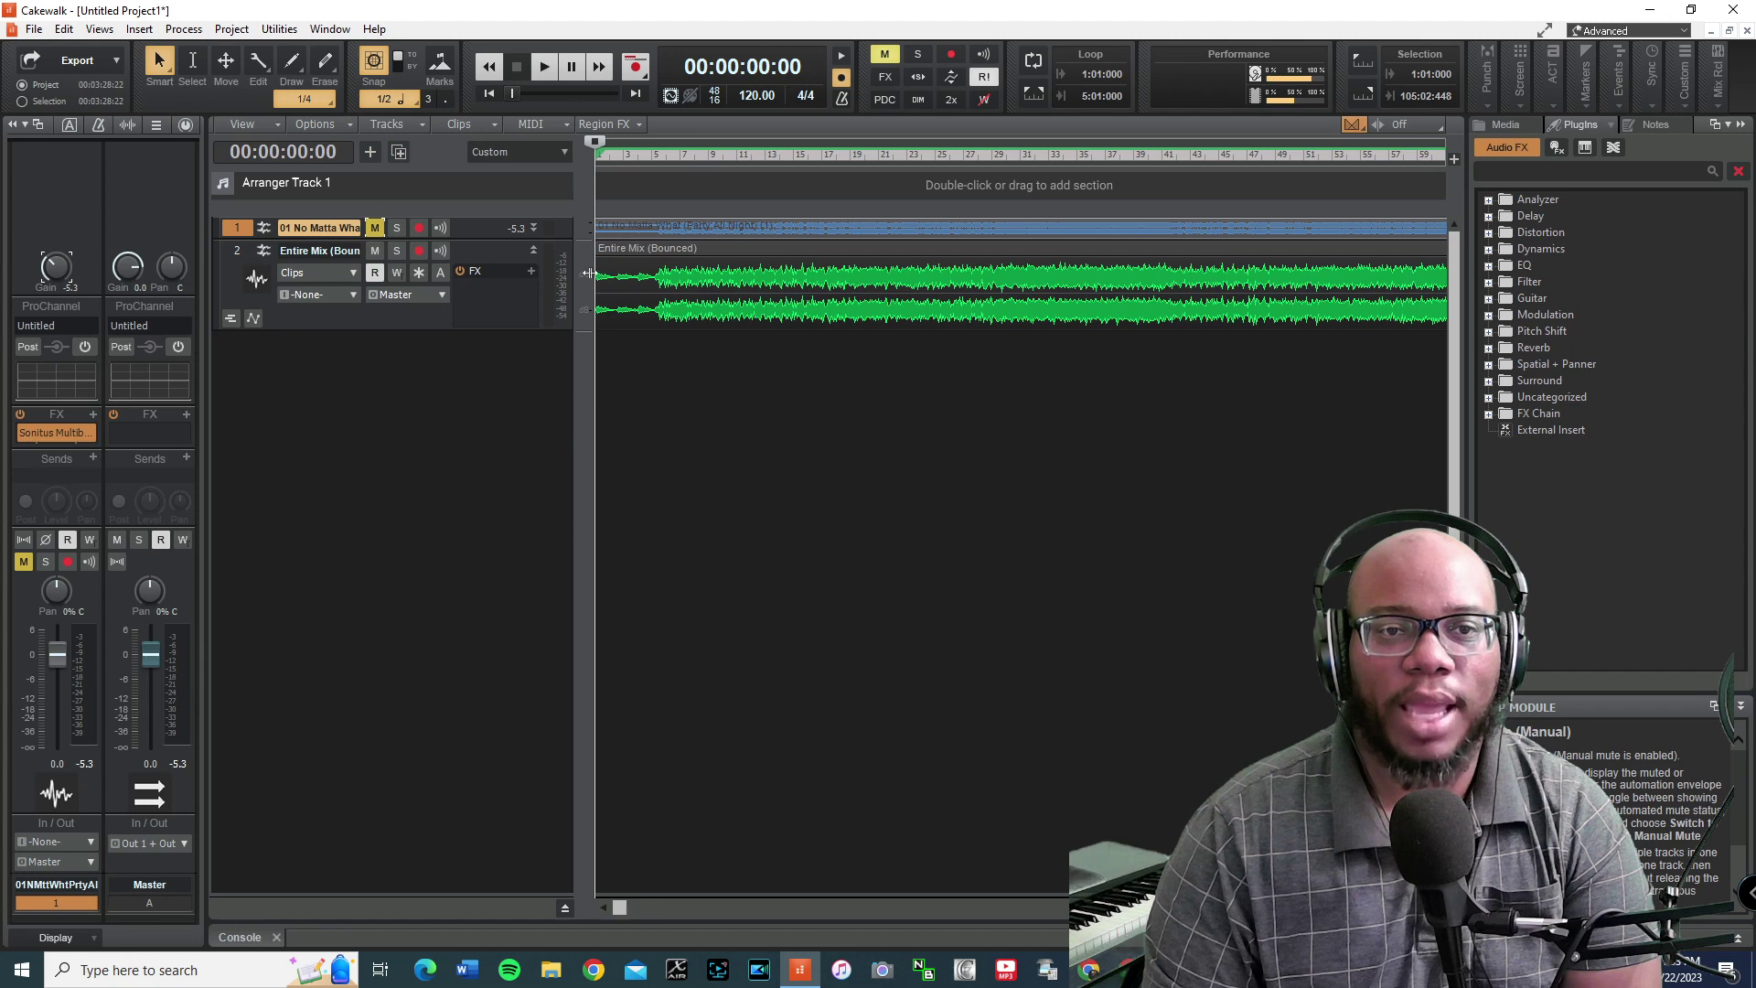
{"action": "left_click", "coordinate": [546, 67]}
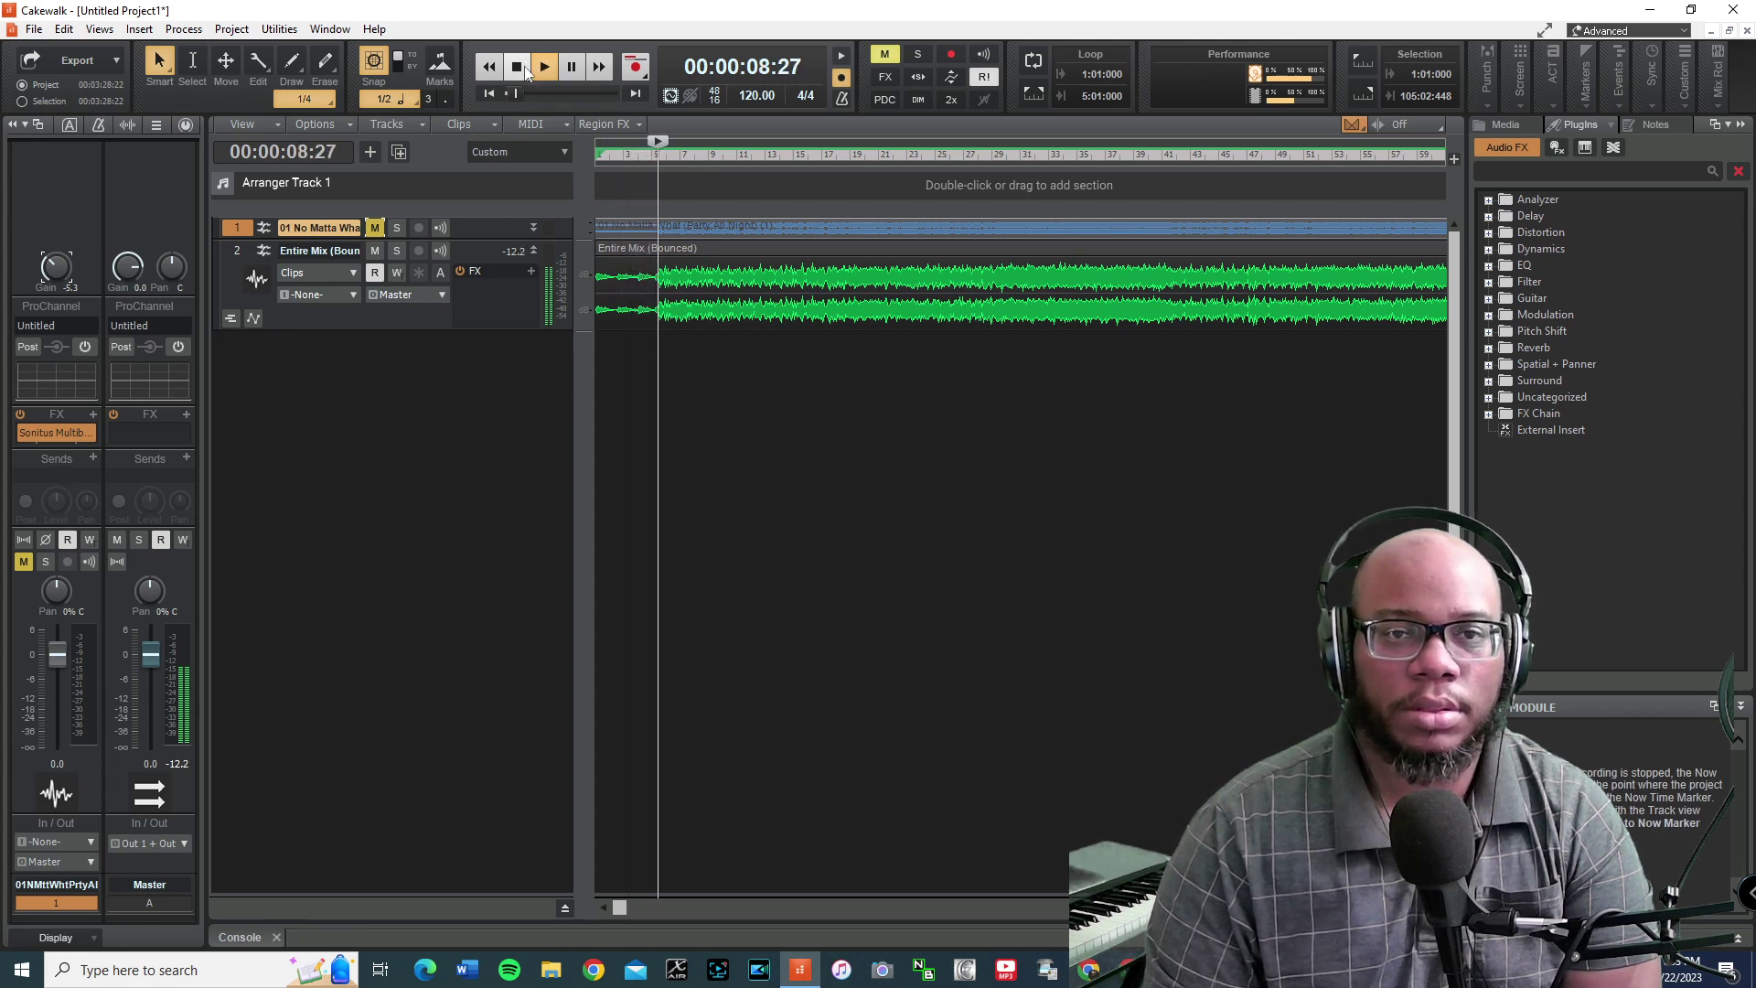
{"action": "left_click", "coordinate": [518, 68]}
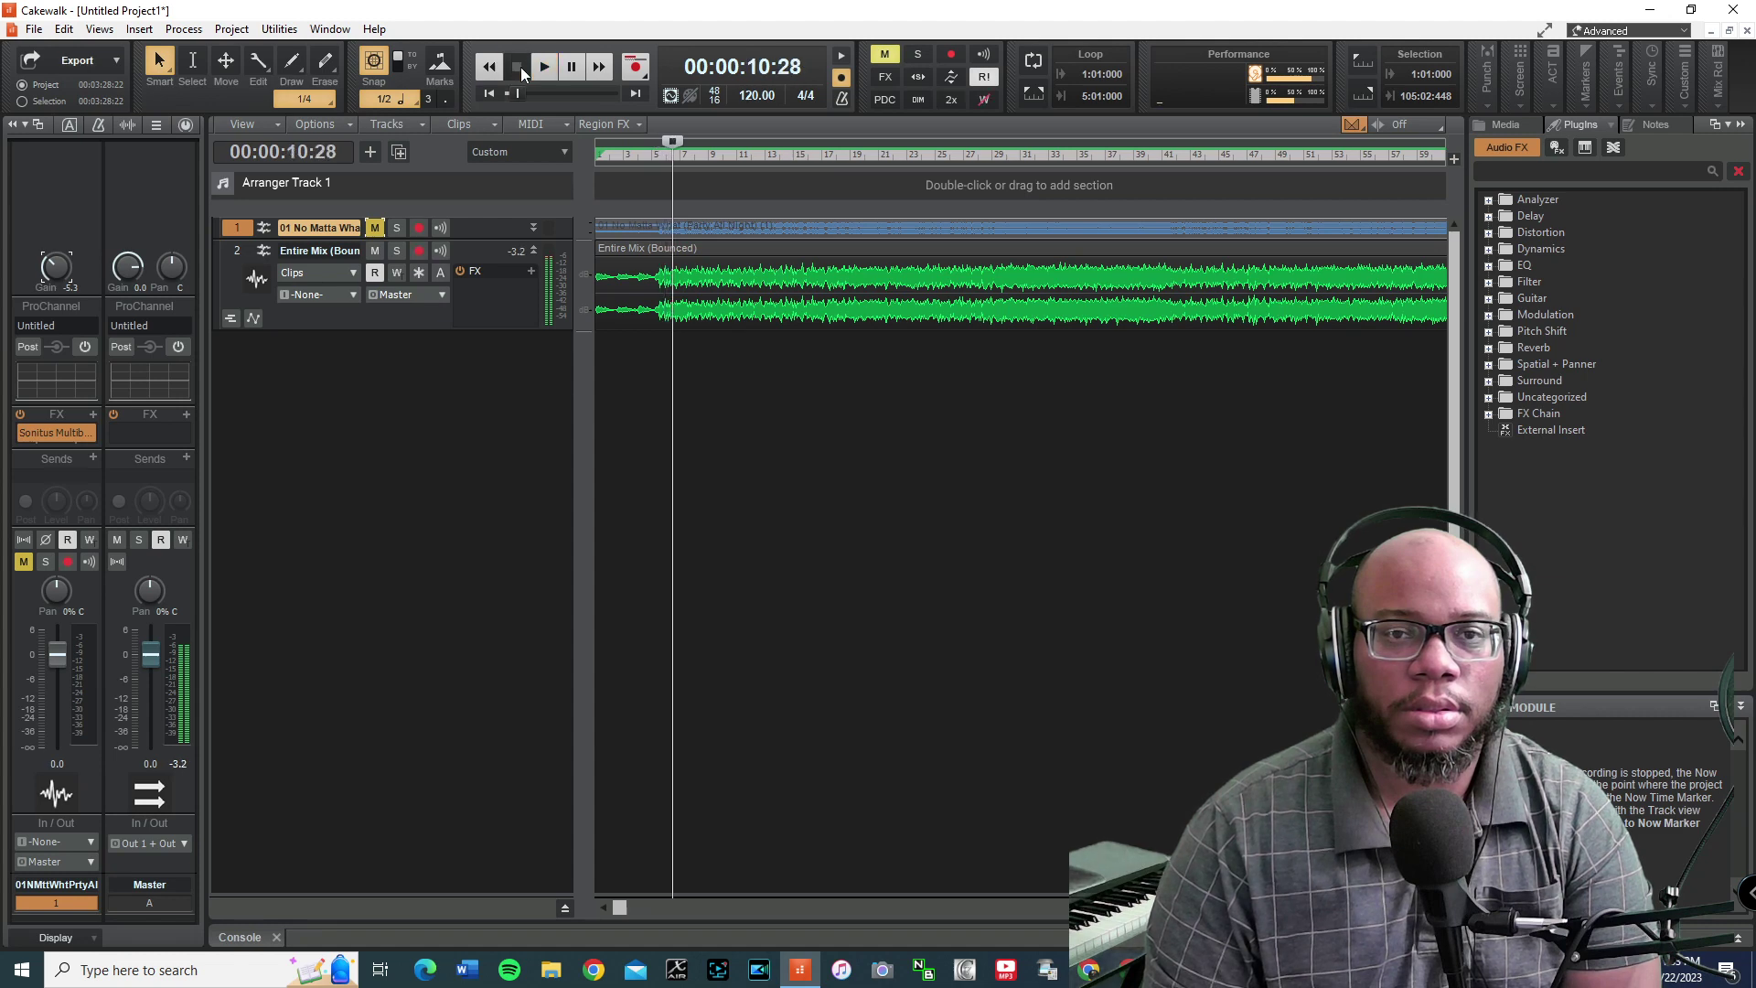
{"action": "left_click", "coordinate": [239, 254]}
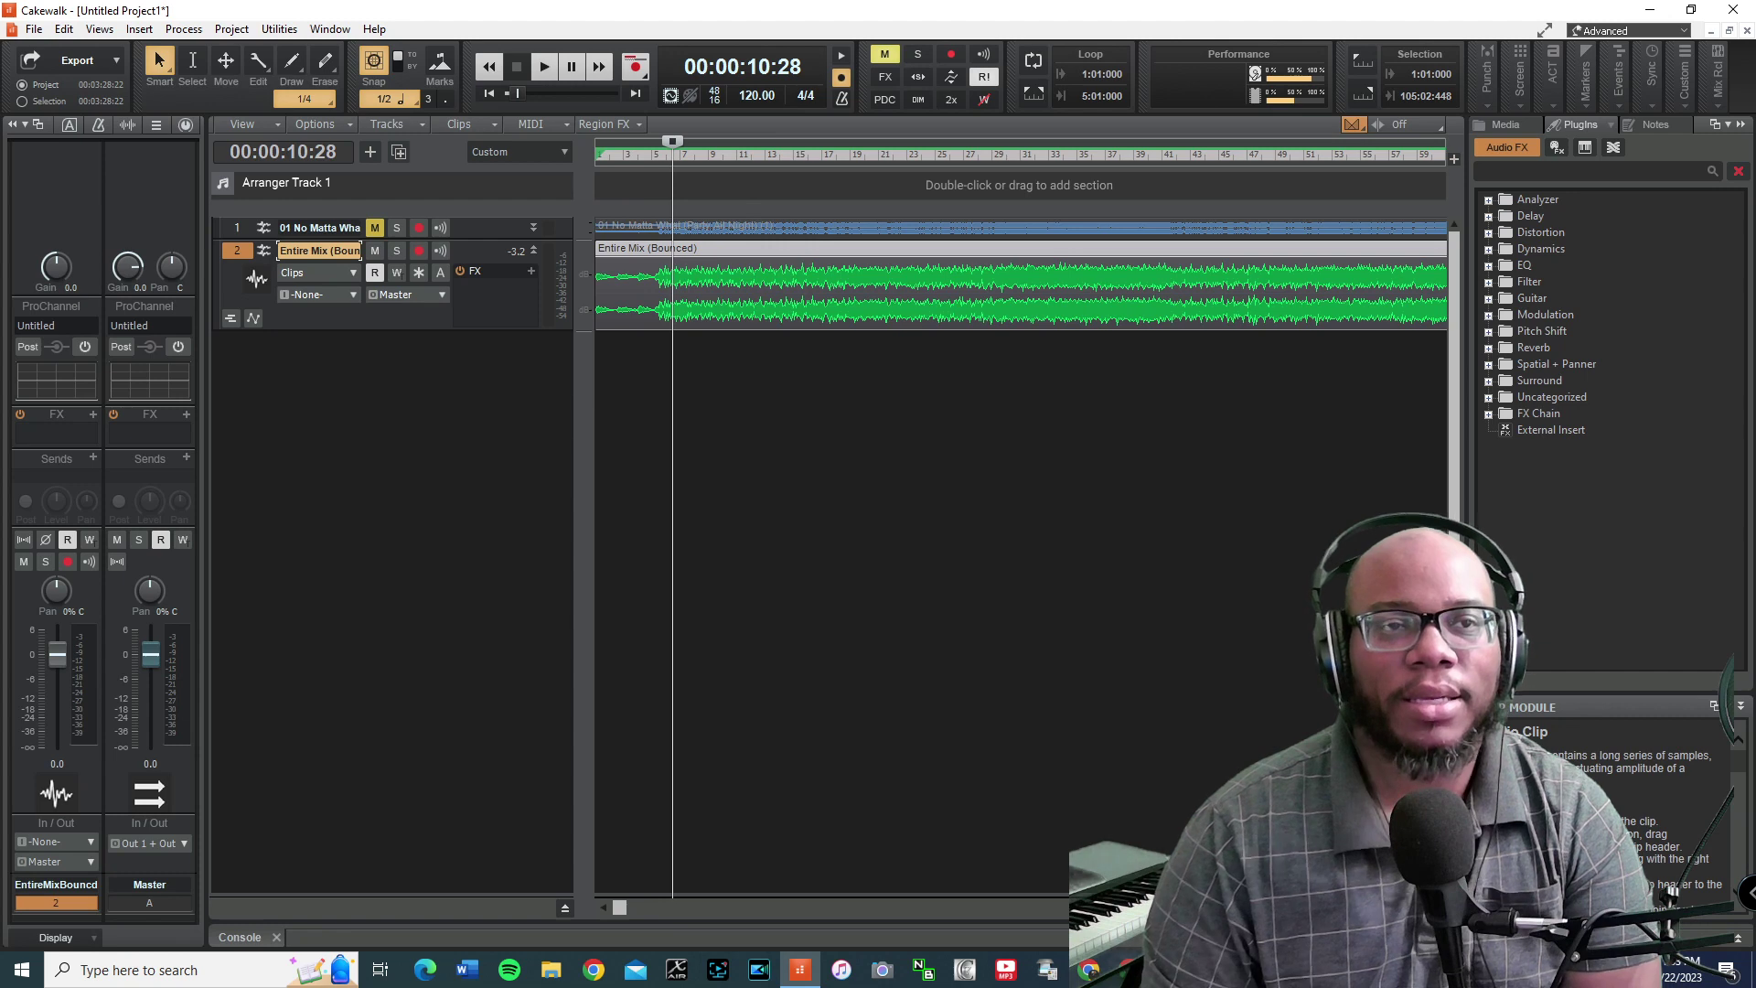
{"action": "left_click", "coordinate": [34, 29]}
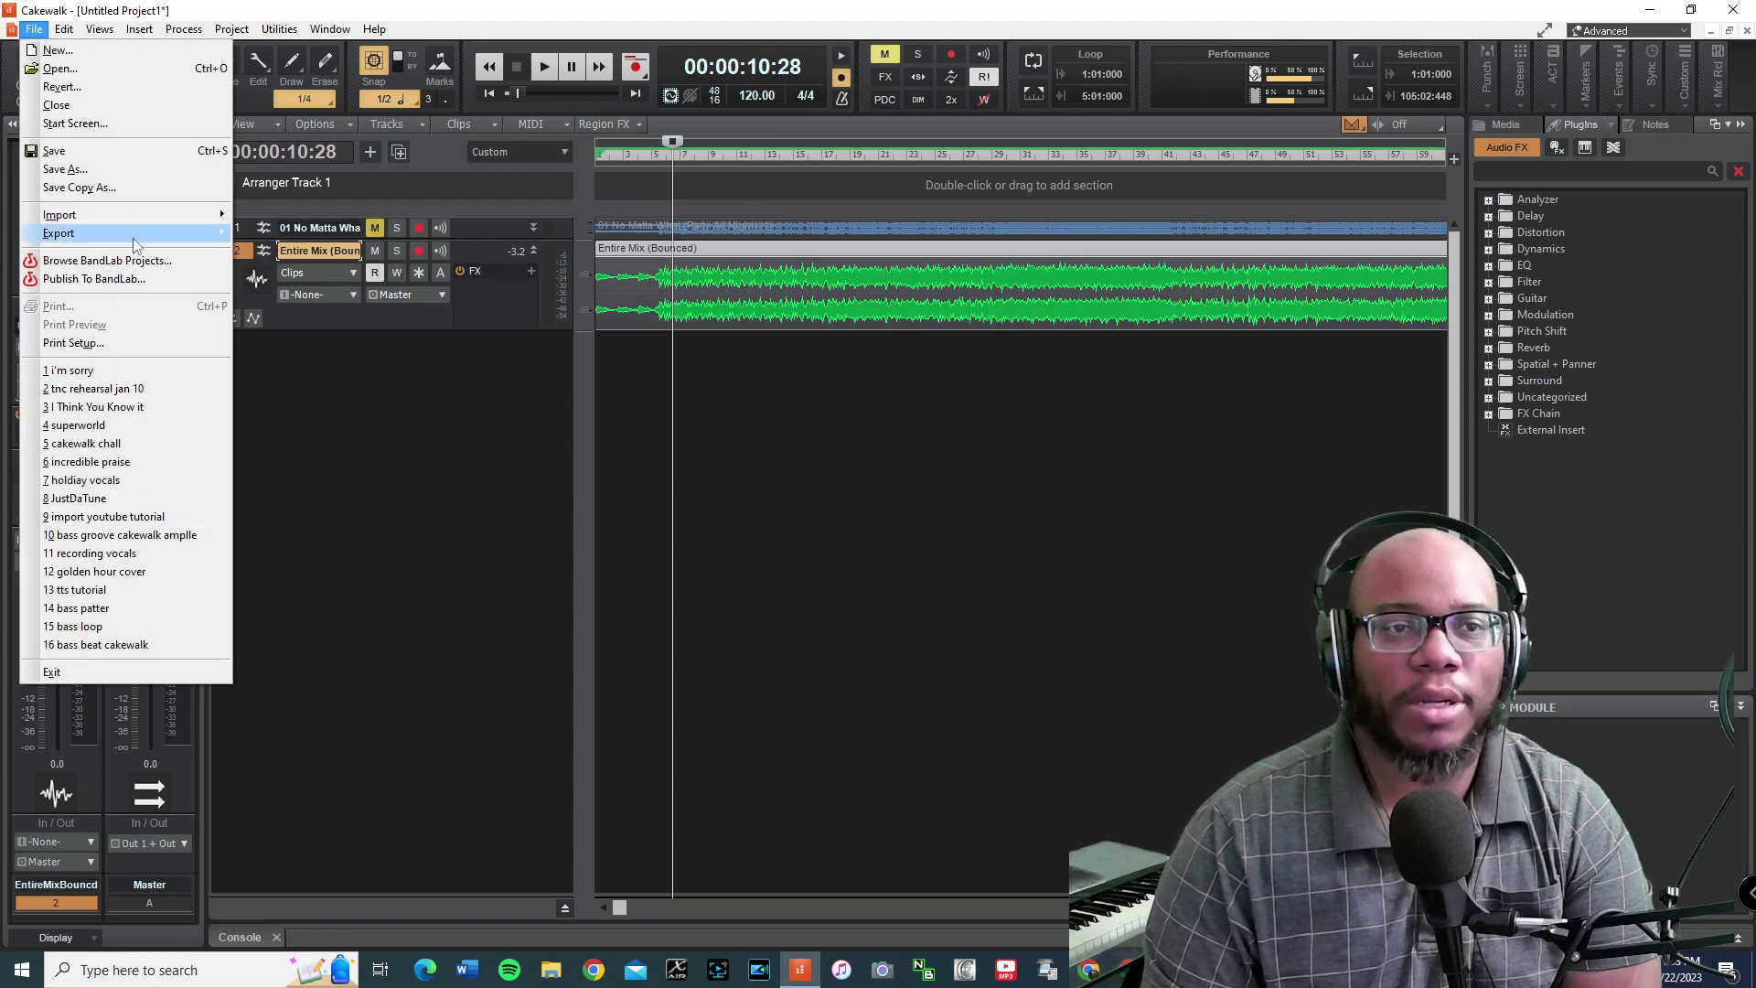
Close the file commands without exporting and move the playback position to bar 13
{"action": "mouse_move", "coordinate": [137, 236]}
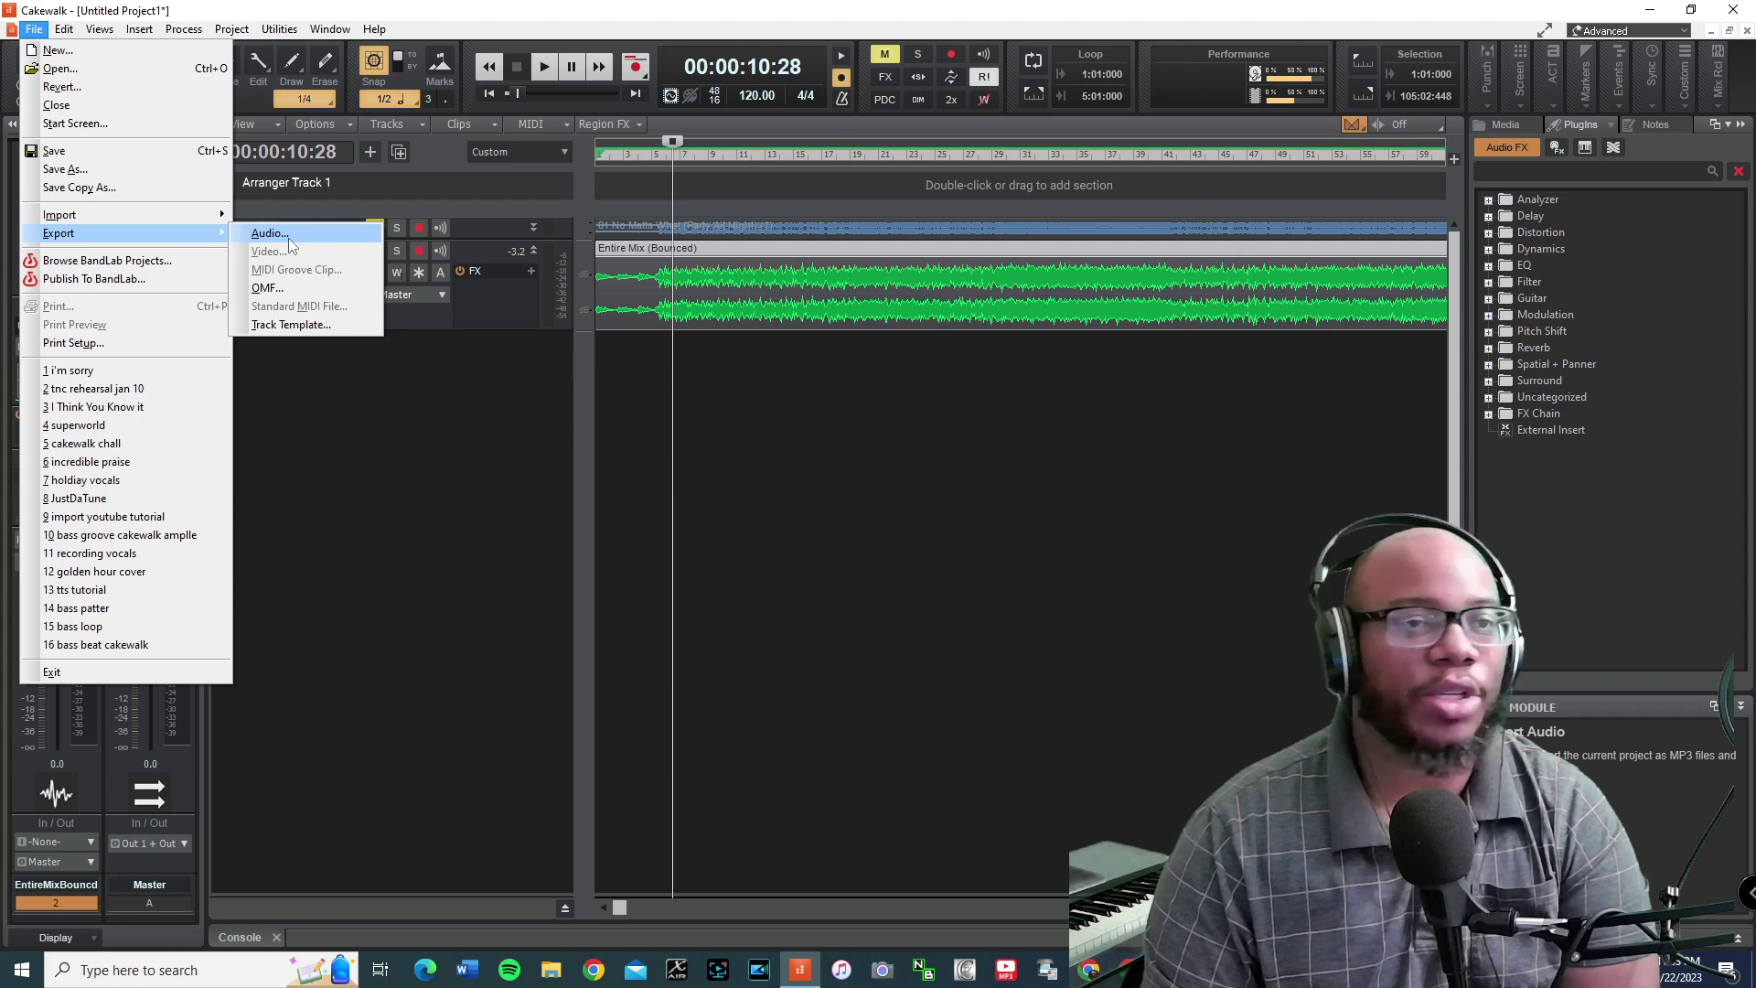
{"action": "left_click", "coordinate": [661, 169]}
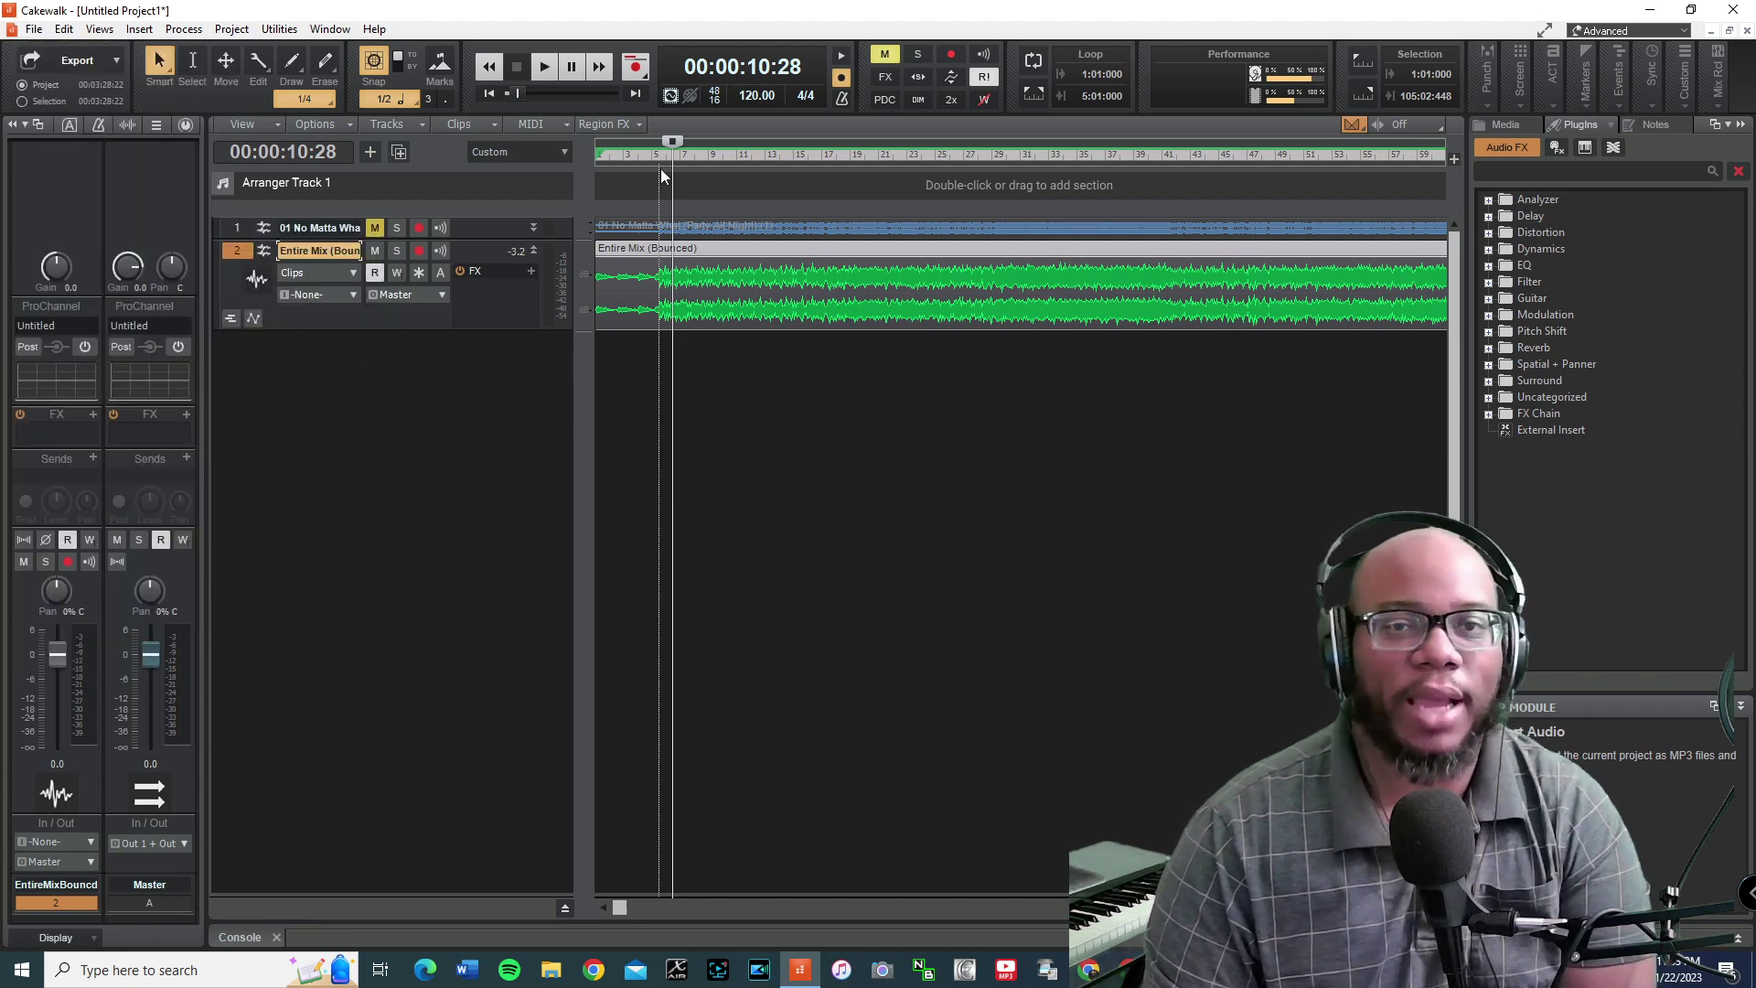
{"action": "left_click", "coordinate": [765, 226]}
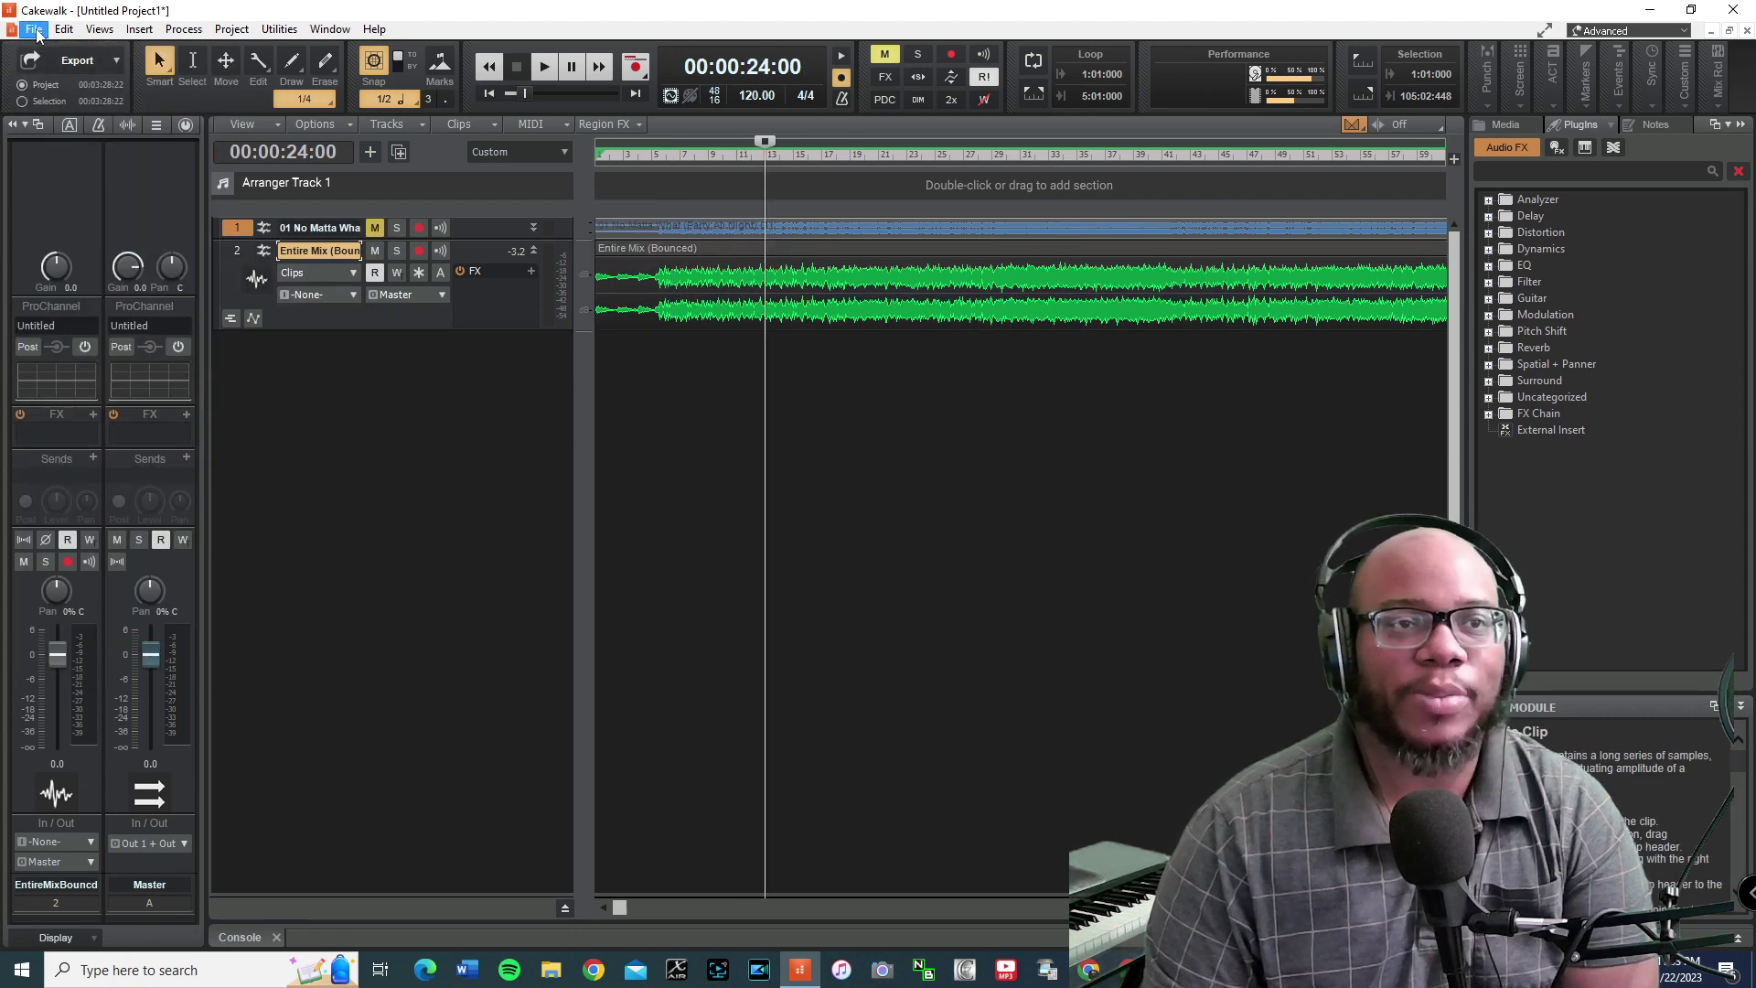
{"action": "left_click", "coordinate": [34, 28]}
{"action": "left_click", "coordinate": [542, 401]}
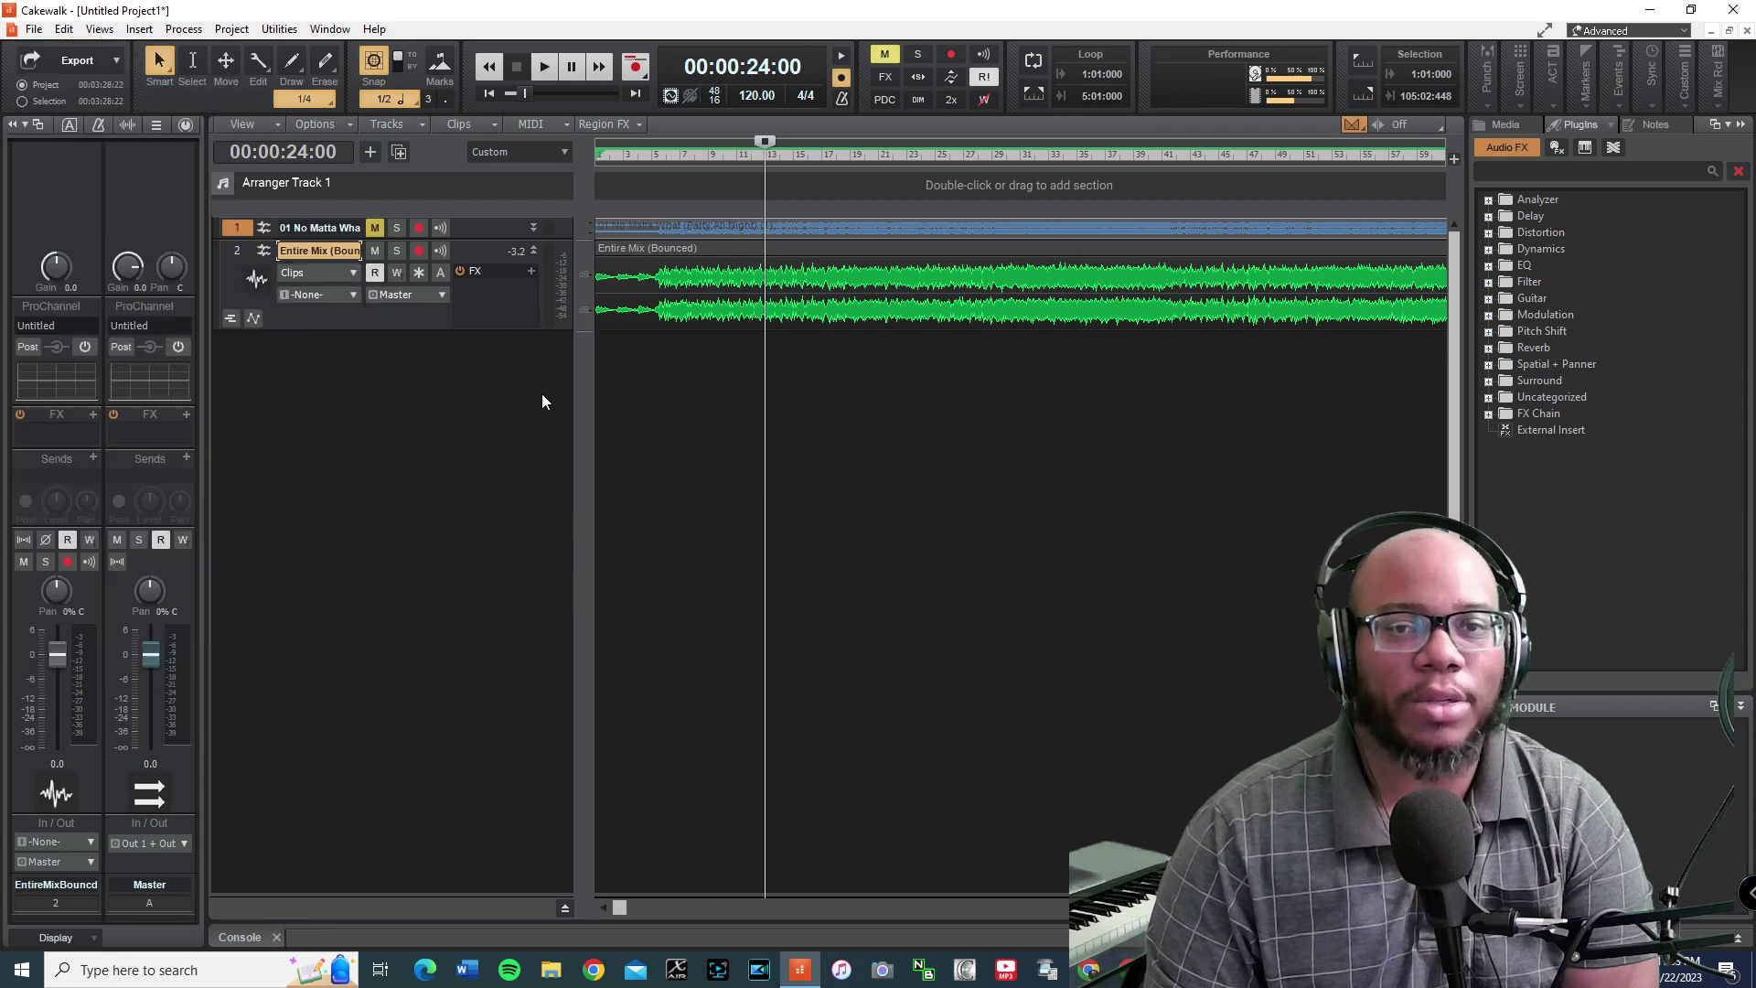
Select the bounced clip and its track, then bring up the Export Audio dialog
{"action": "left_click", "coordinate": [679, 270]}
{"action": "left_click", "coordinate": [31, 31]}
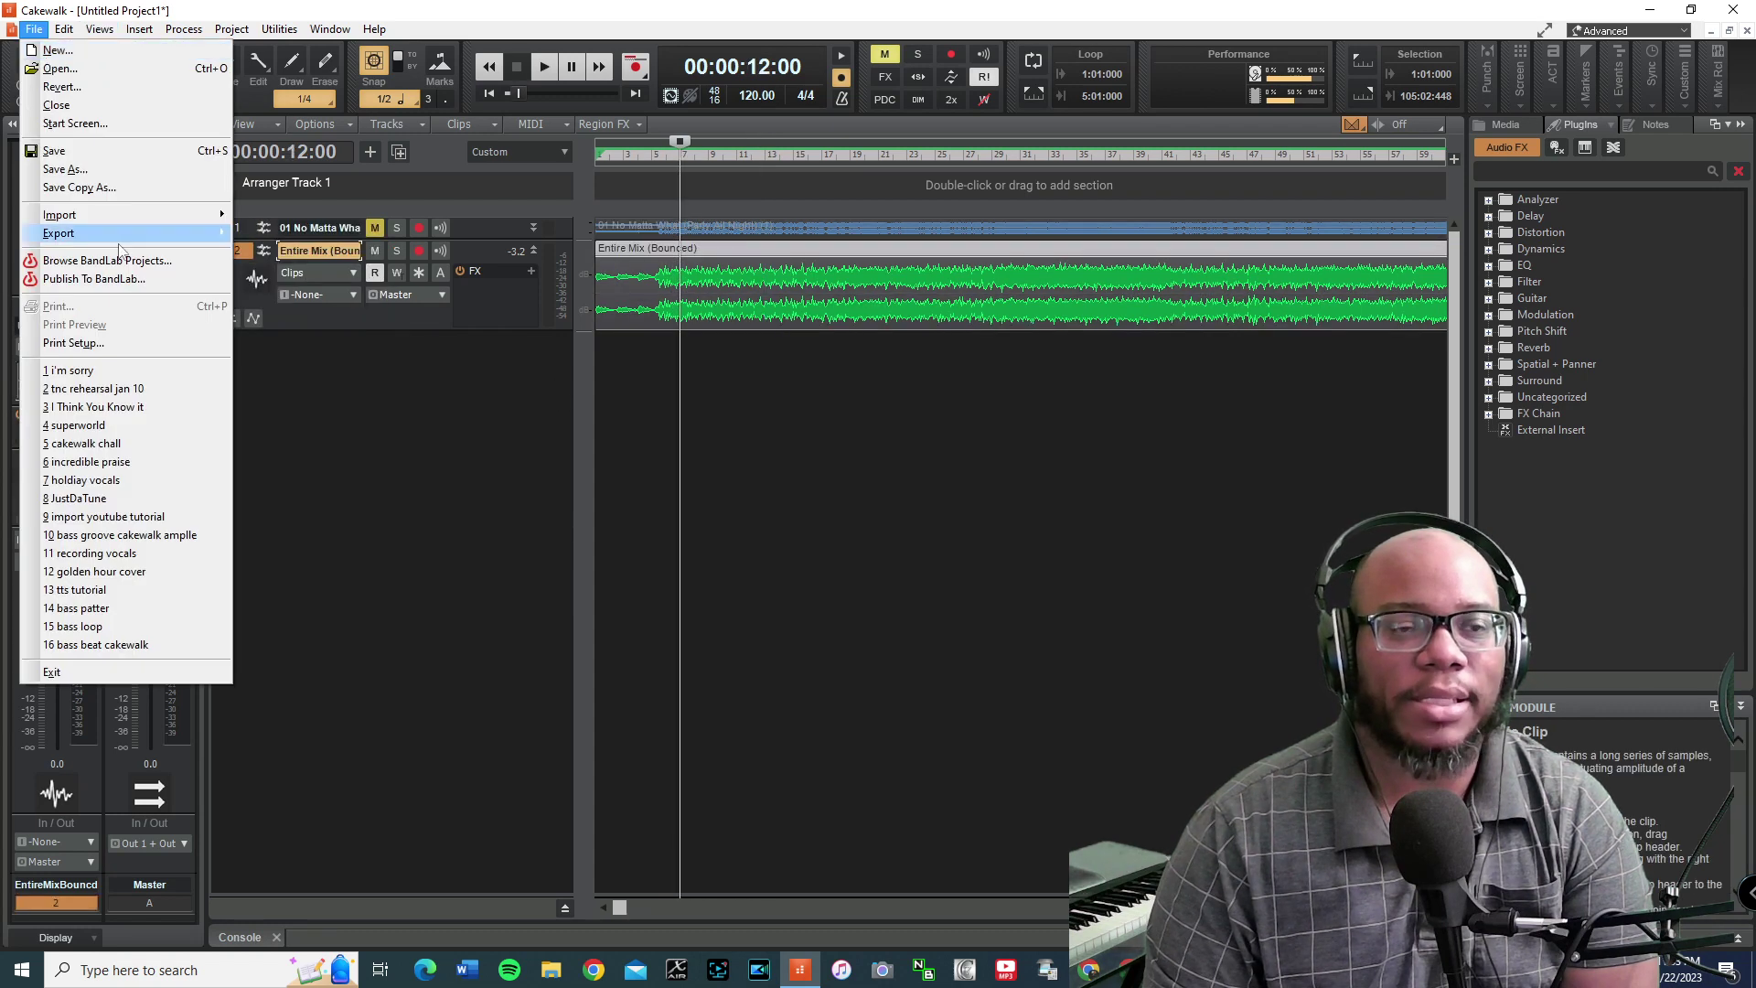
{"action": "mouse_move", "coordinate": [119, 242]}
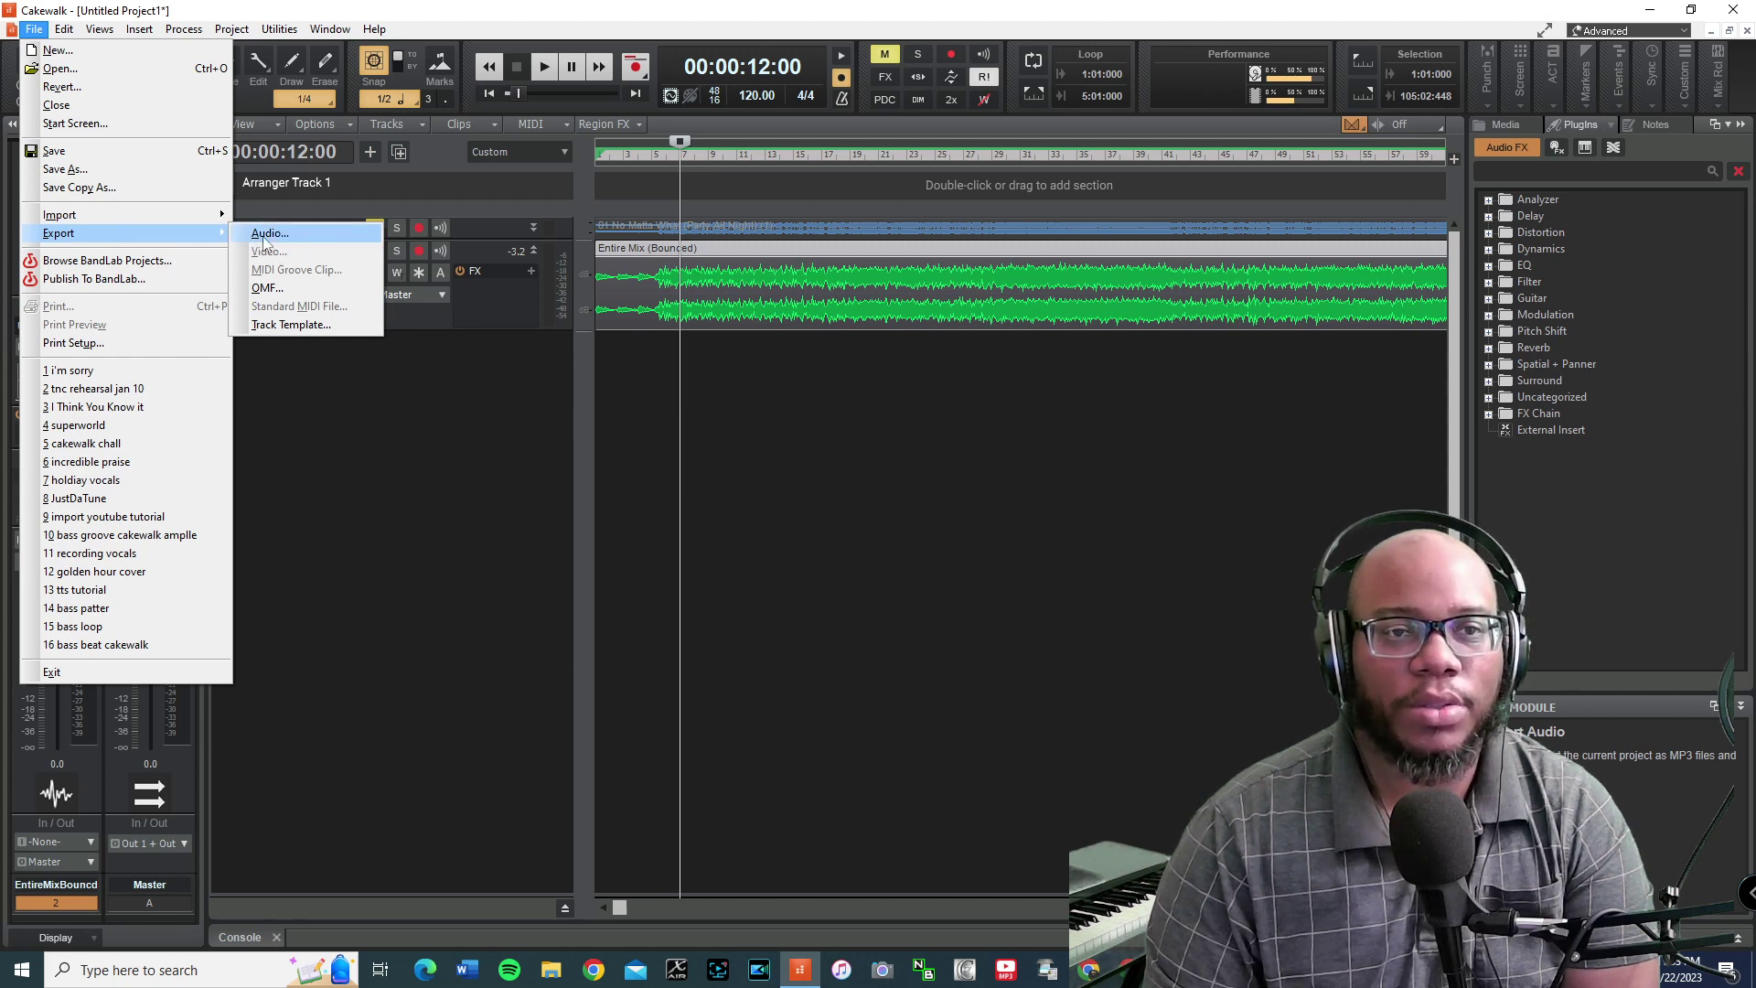
{"action": "left_click", "coordinate": [265, 236]}
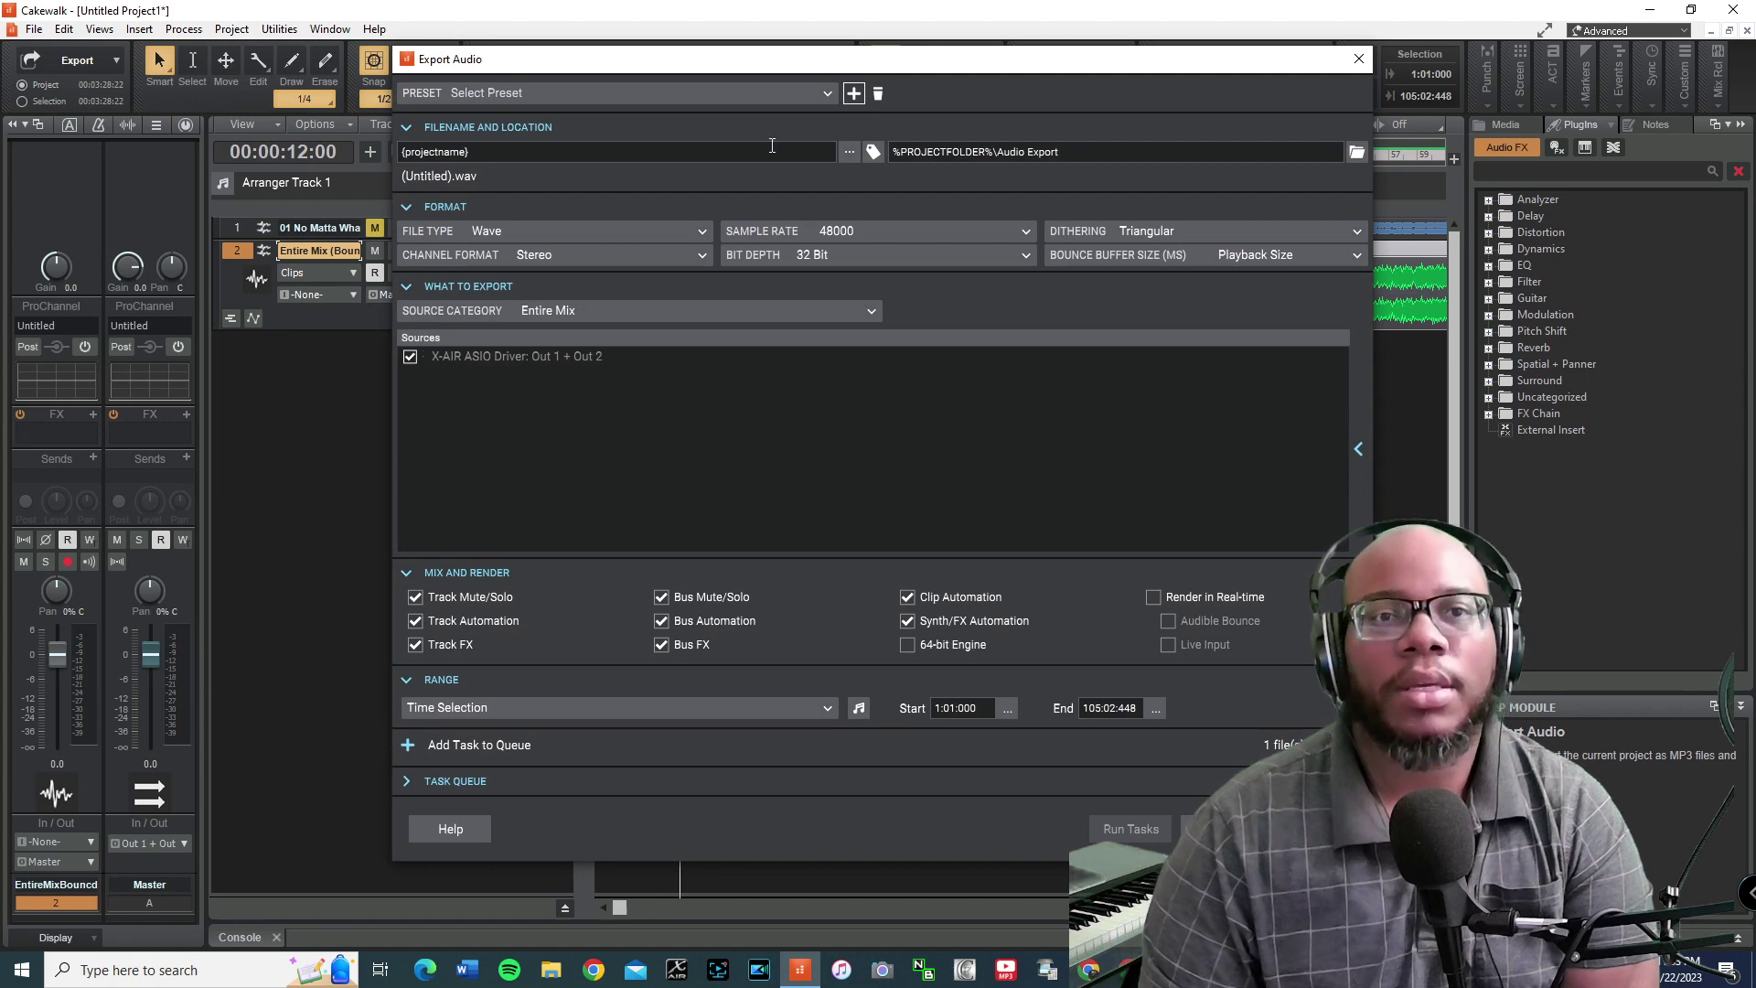
Export the mix as 'Toya Cakewalk' at 44100 Hz sample rate and 16 Bit depth
{"action": "left_click_drag", "start_coordinate": [822, 150], "coordinate": [395, 158]}
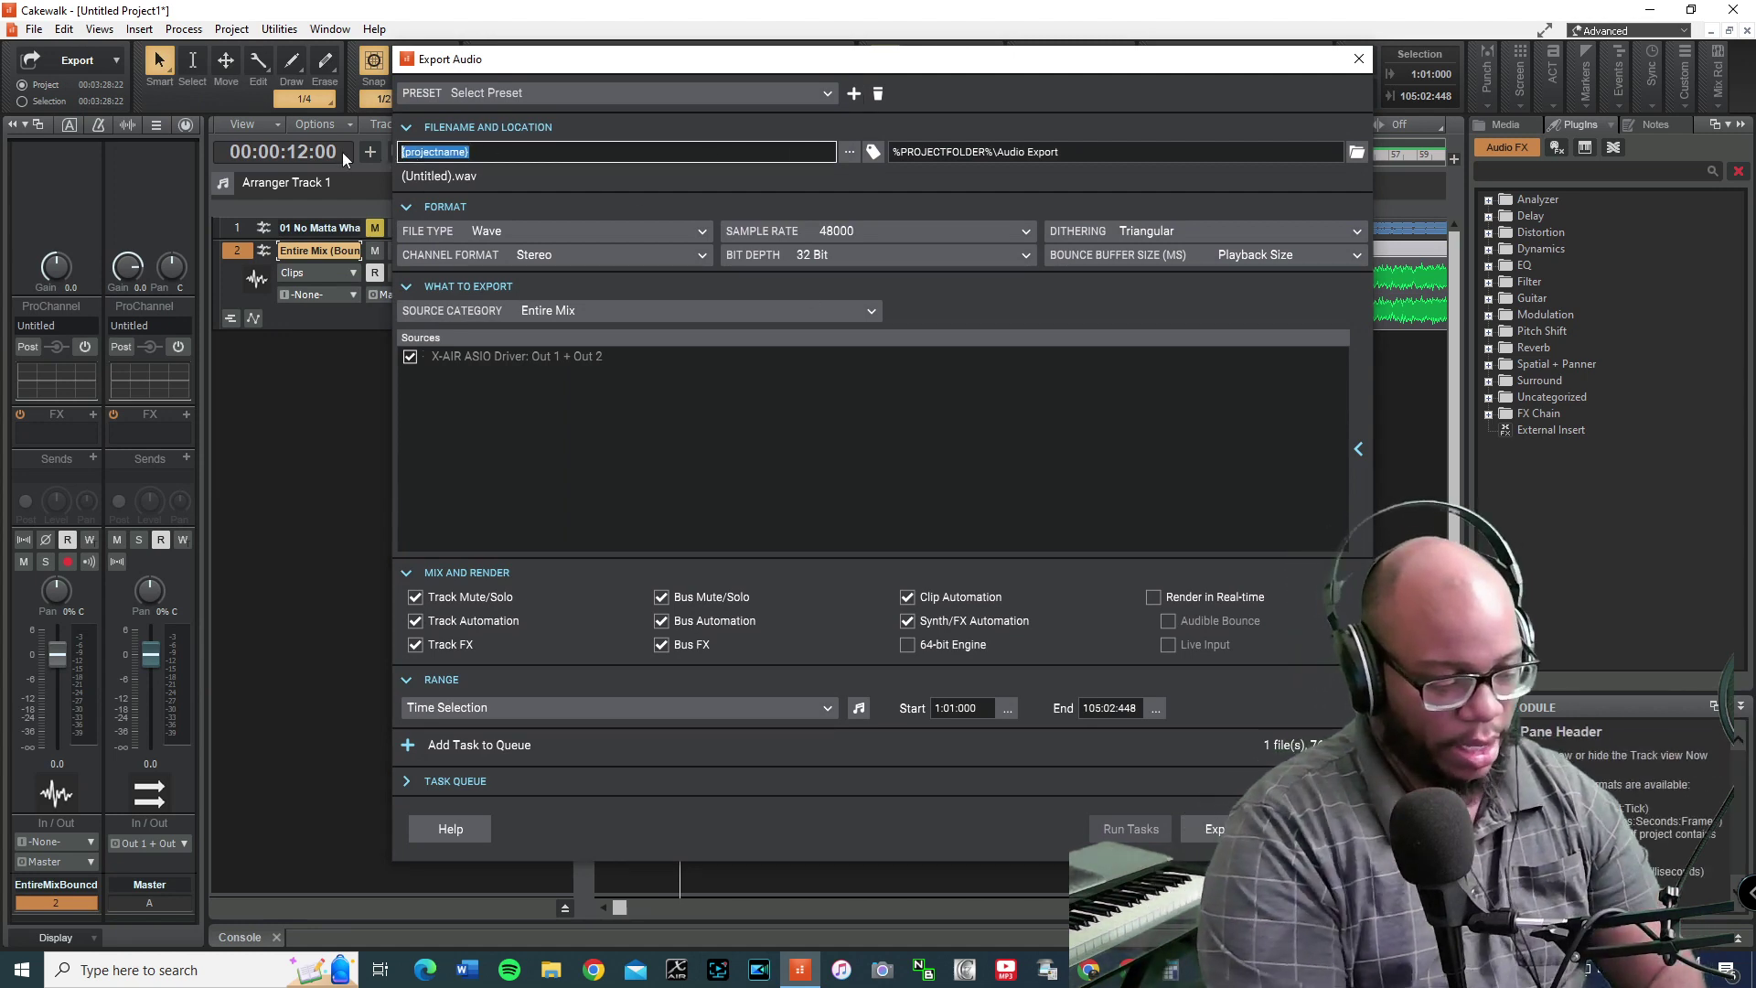
{"action": "type", "text": "Toy"}
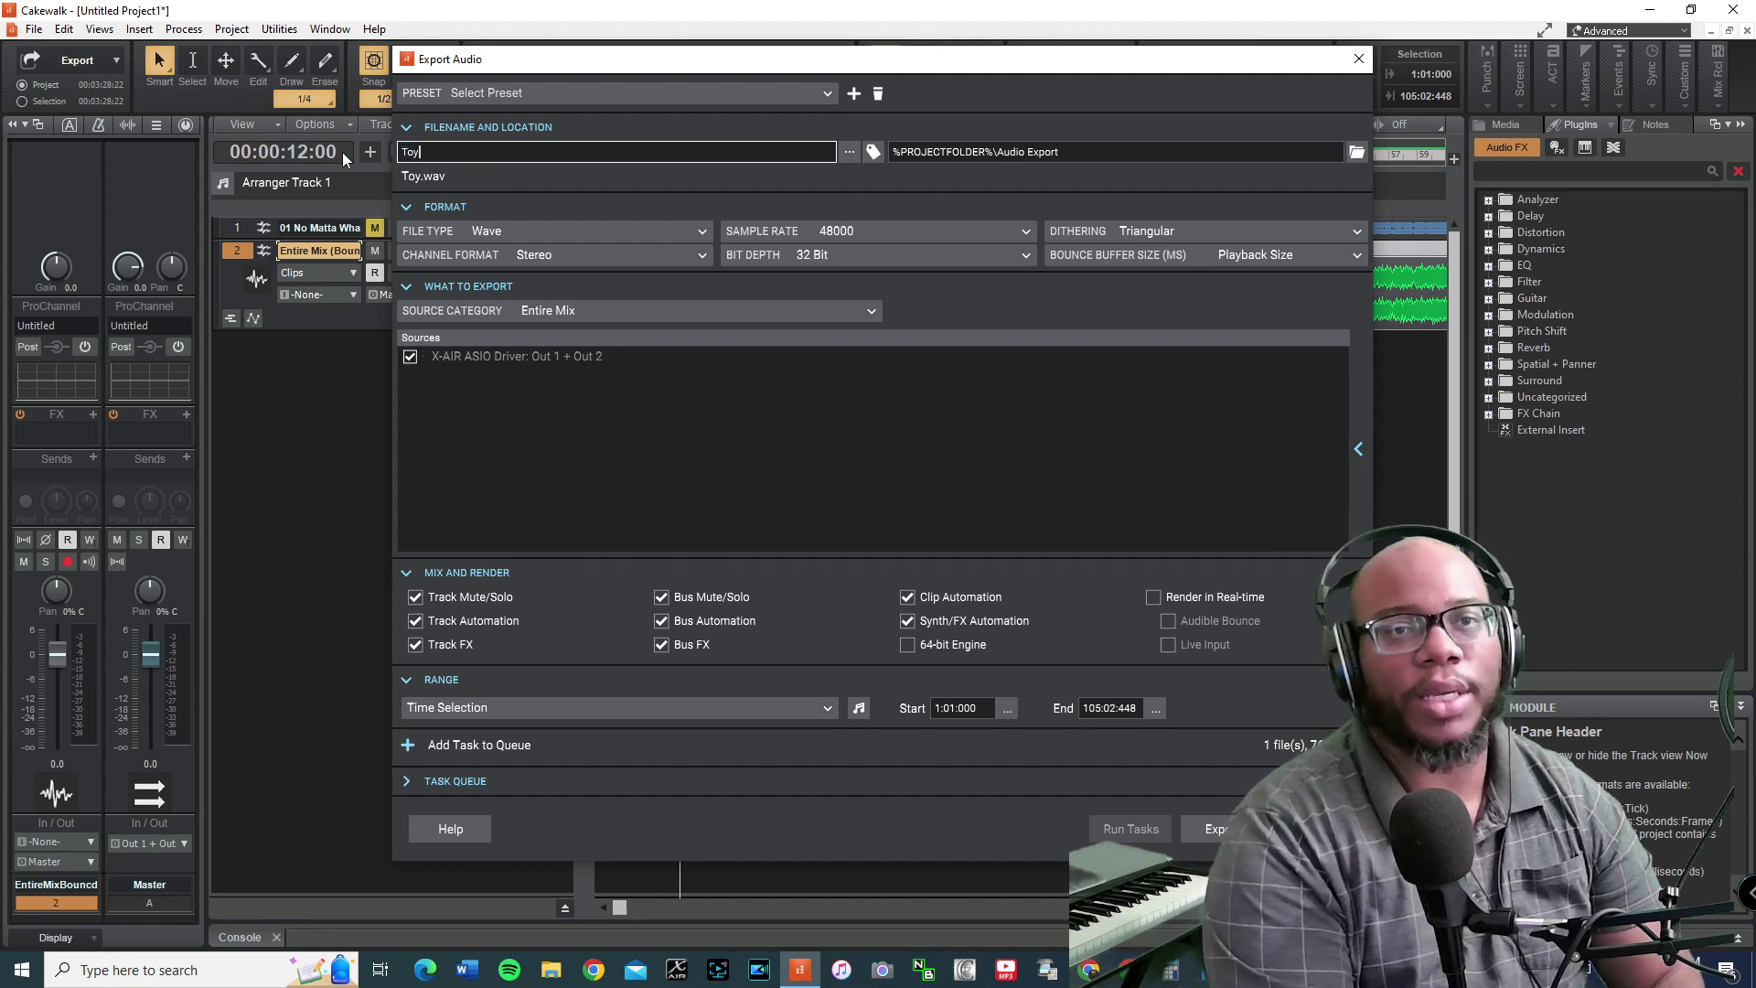
{"action": "type", "text": "a Cakewalk"}
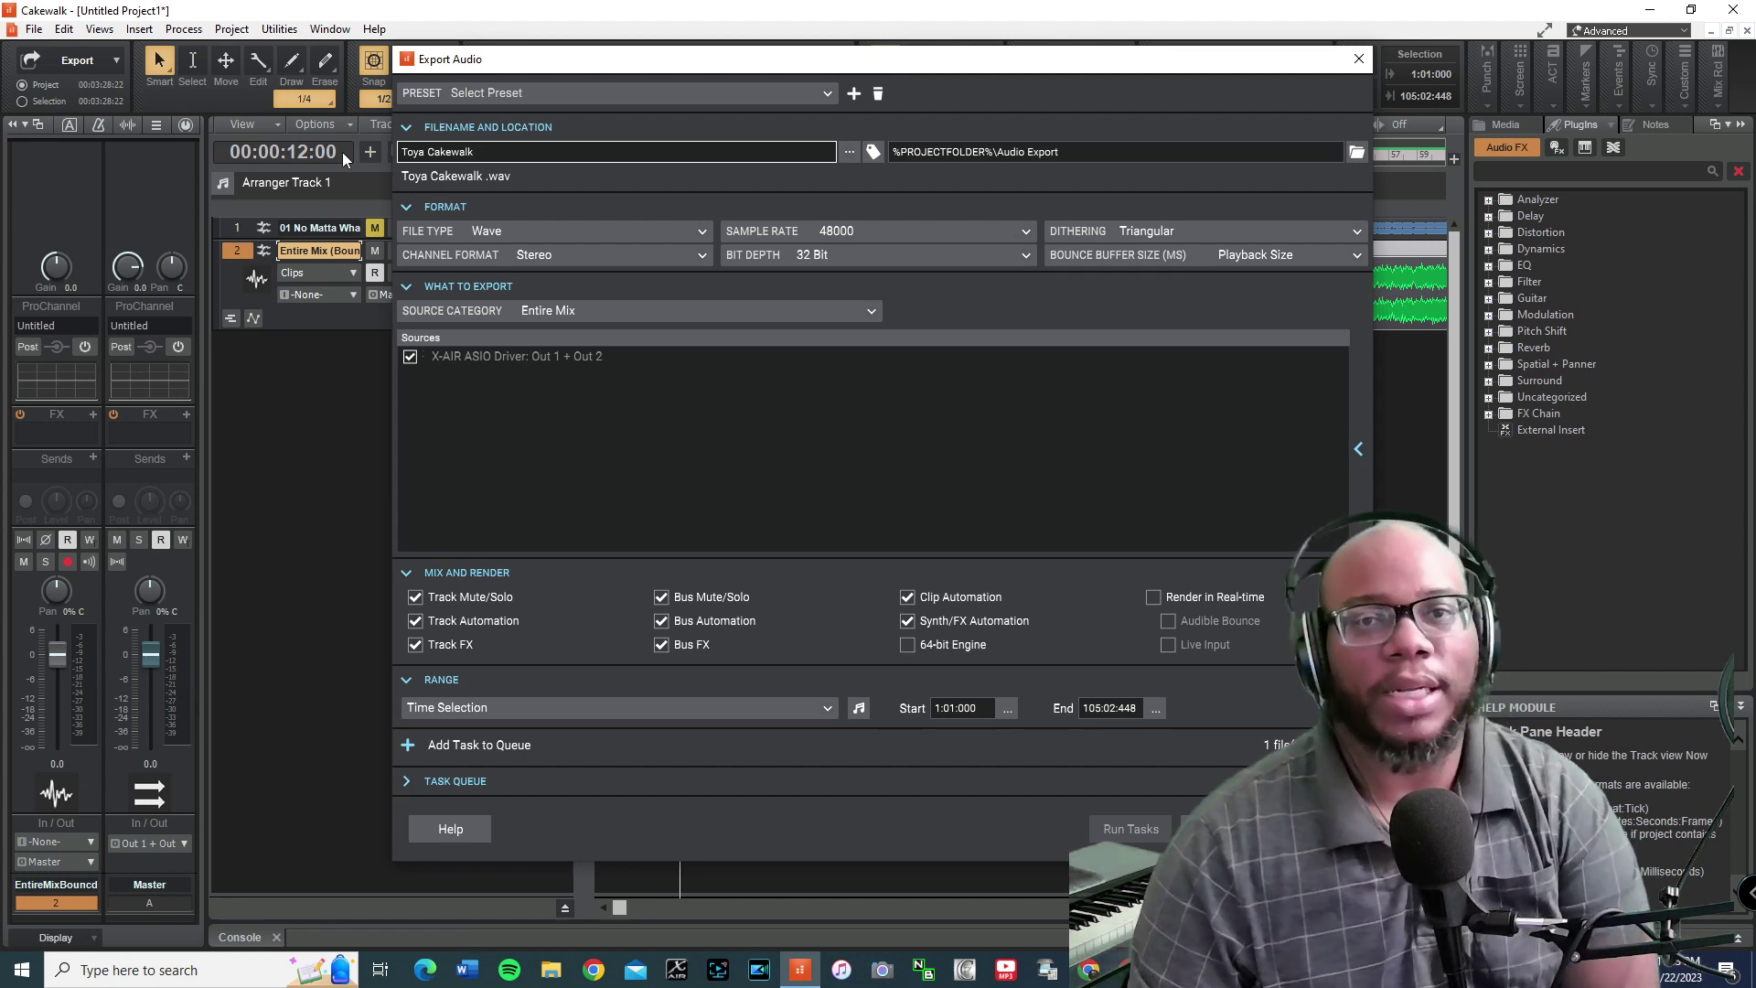
{"action": "left_click", "coordinate": [978, 232]}
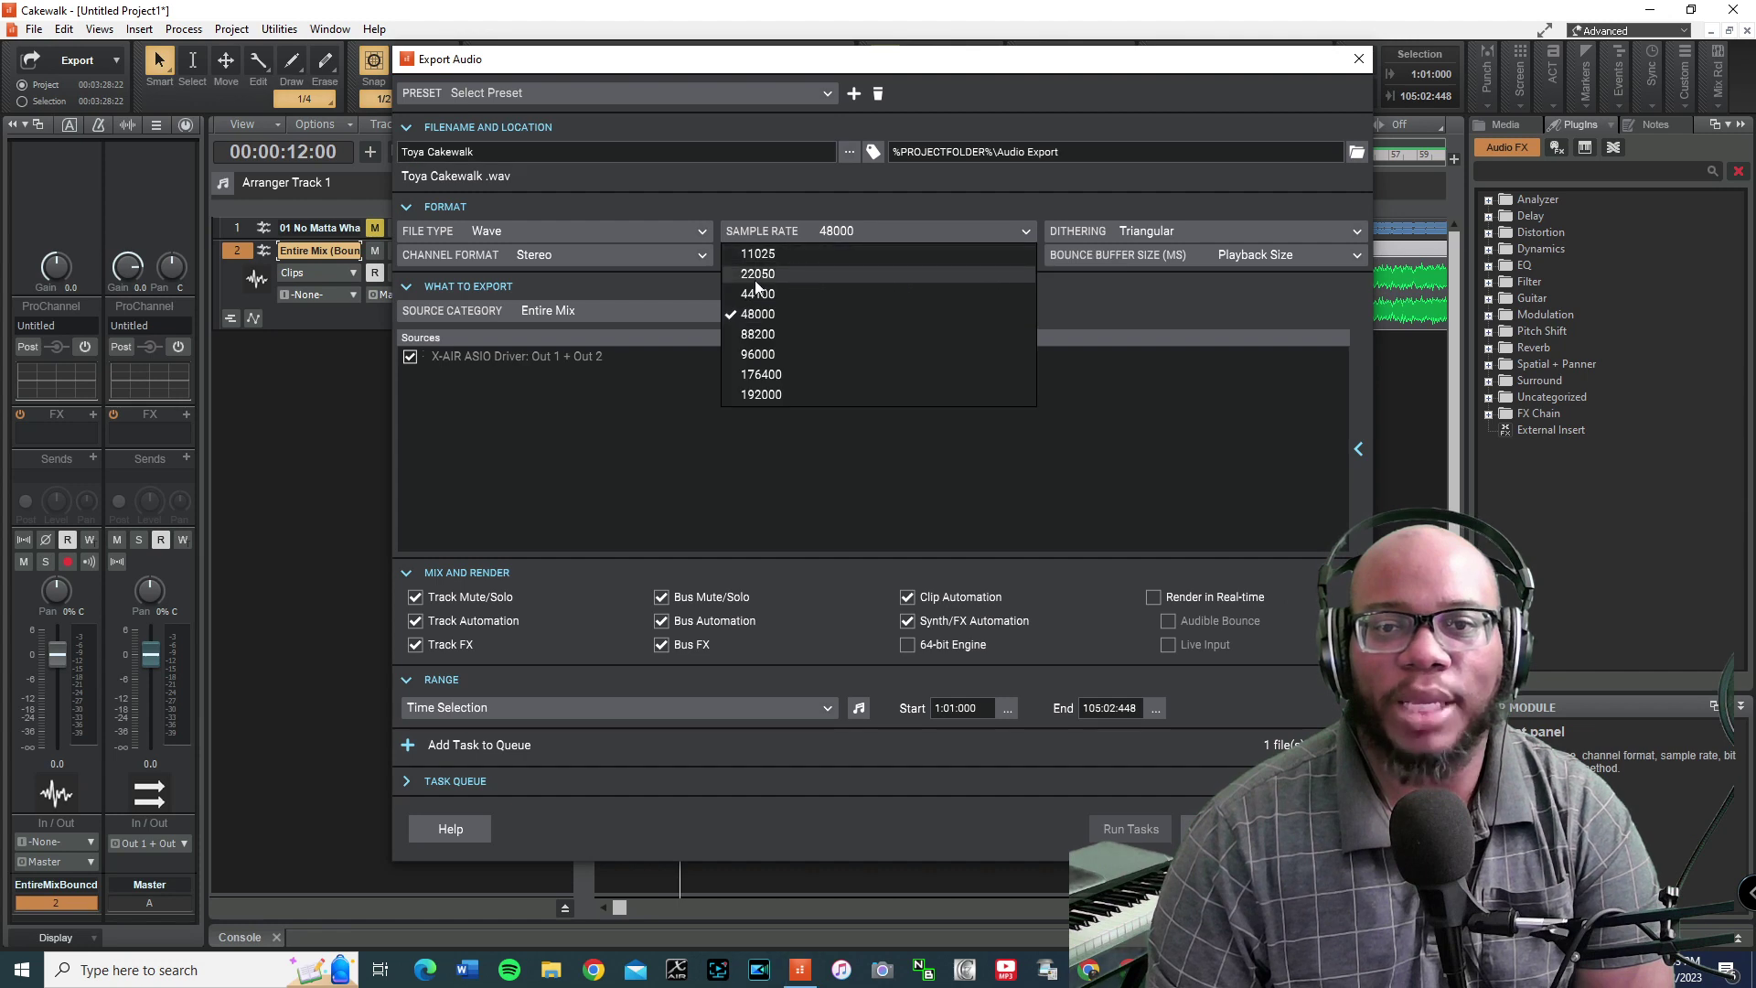
{"action": "left_click", "coordinate": [809, 294]}
{"action": "left_click", "coordinate": [935, 254]}
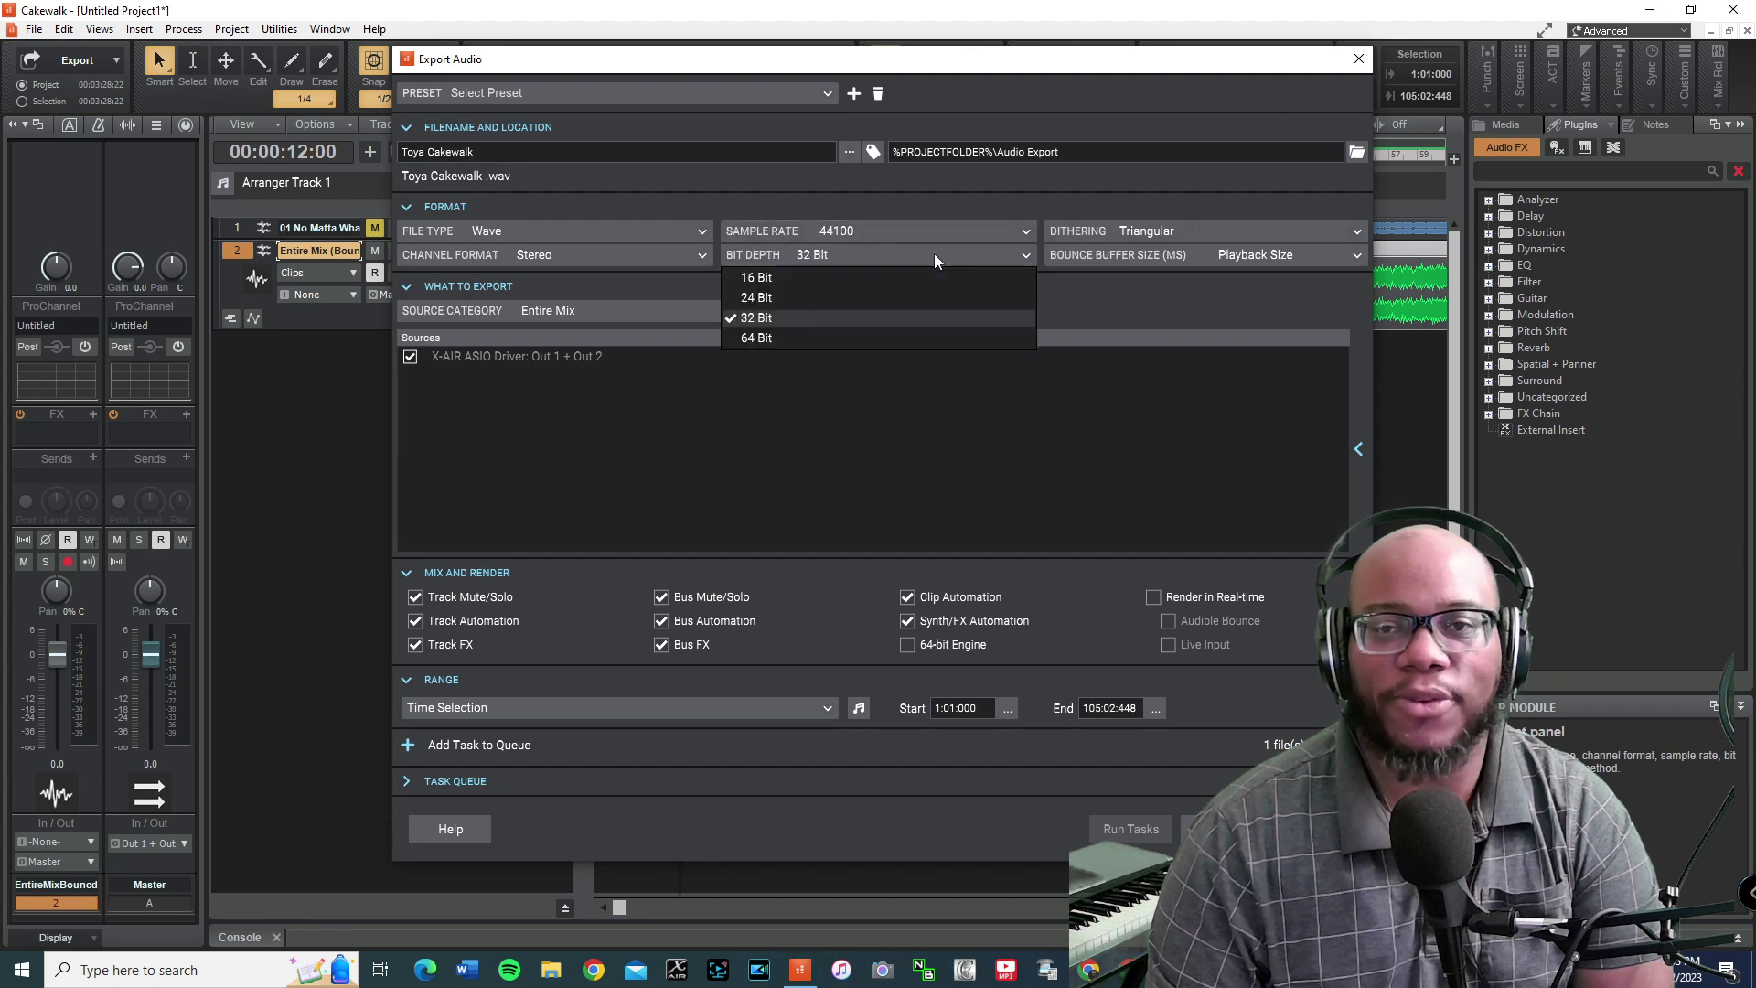
{"action": "left_click", "coordinate": [774, 282]}
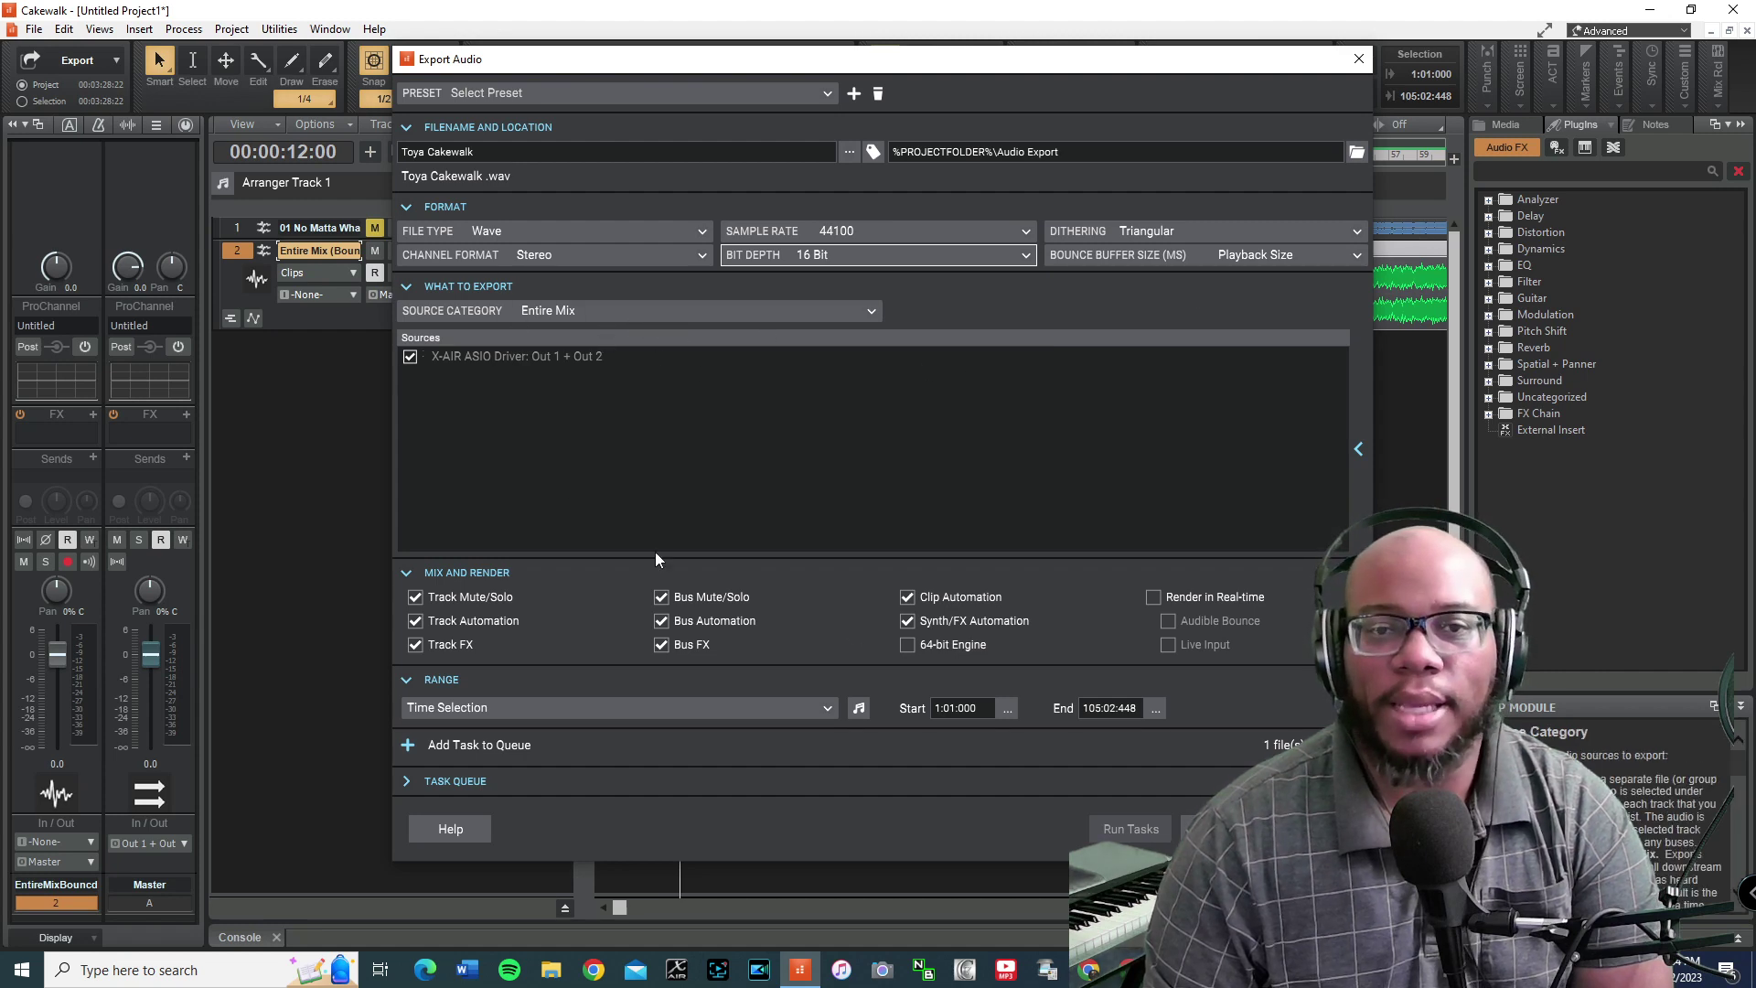
{"action": "left_click", "coordinate": [1207, 829]}
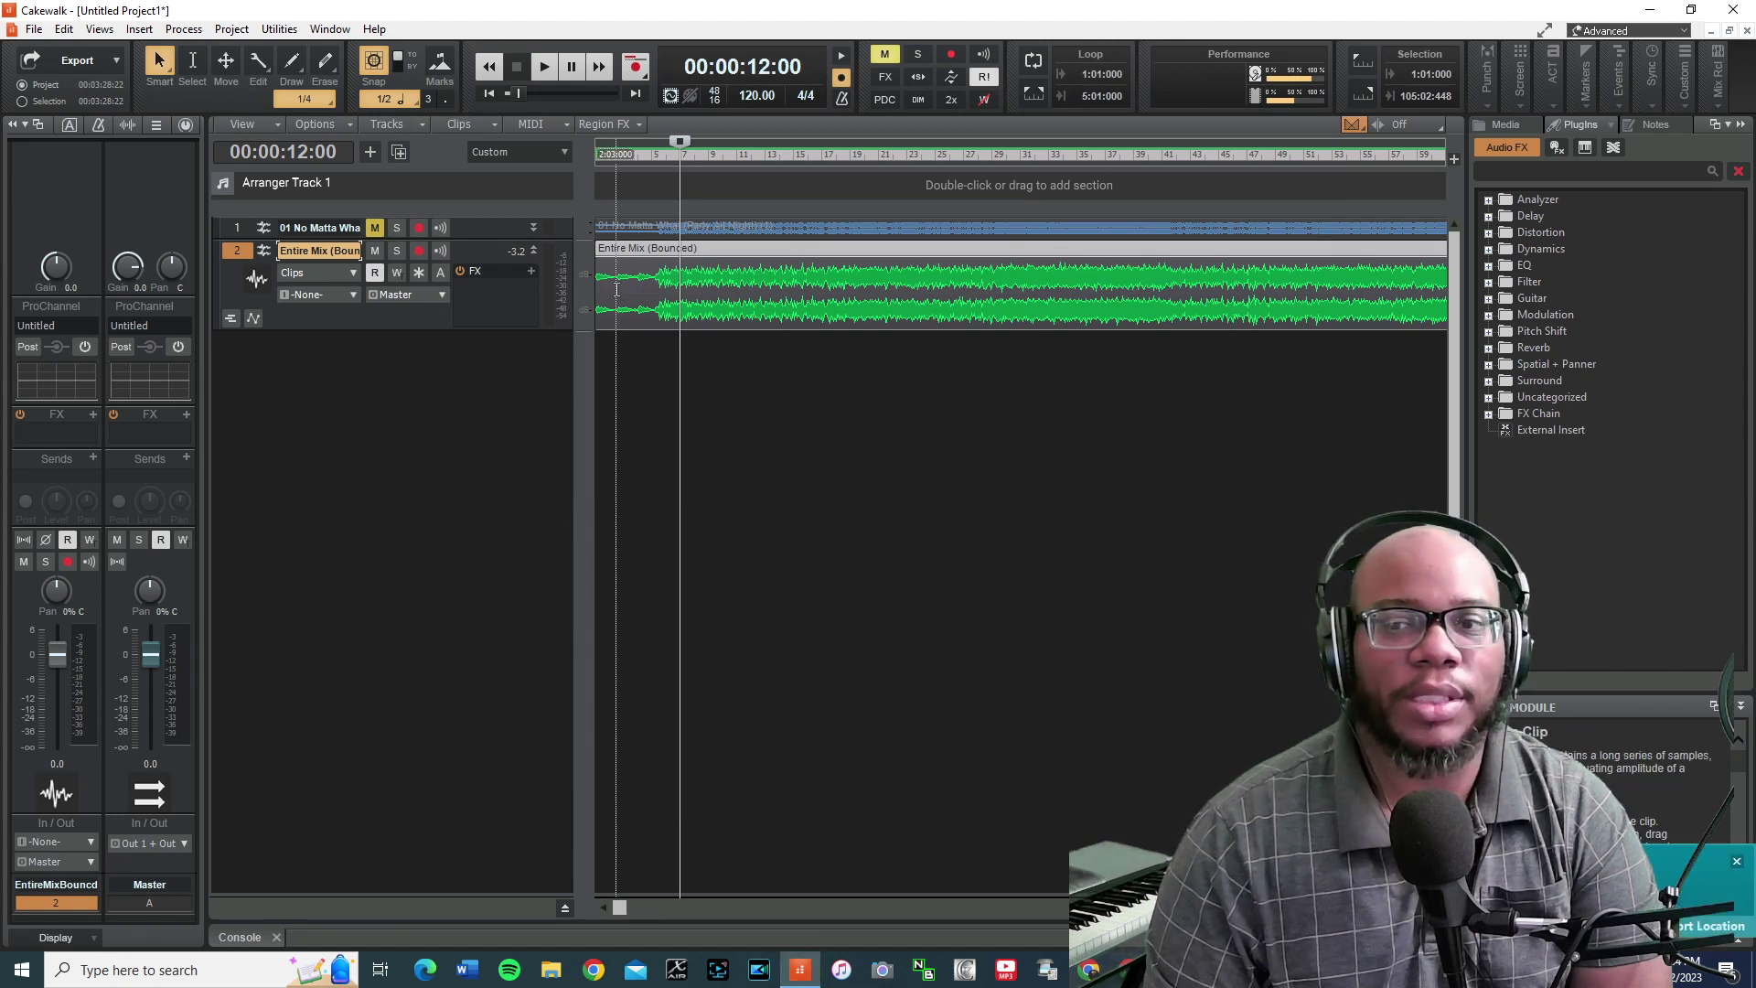
Move the exported Toya Cakewalk file into Music\Toya, open that folder, and play the file
{"action": "left_click", "coordinate": [1683, 925]}
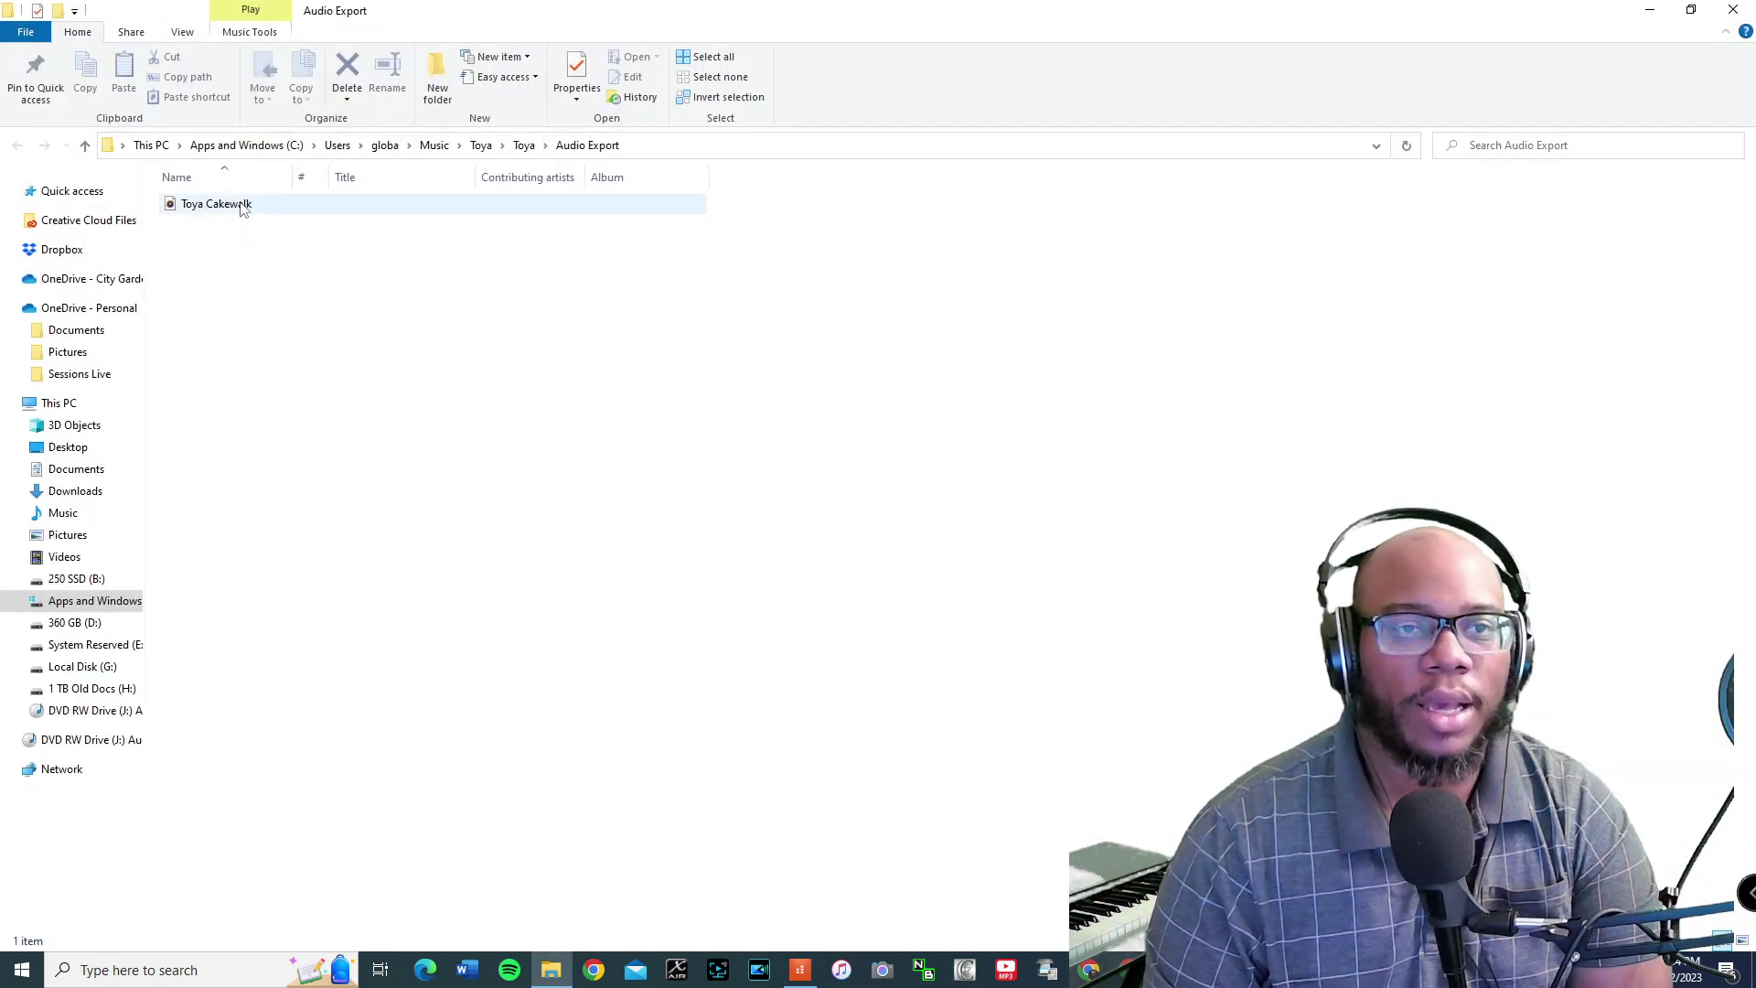
{"action": "left_click_drag", "start_coordinate": [241, 216], "coordinate": [79, 650]}
{"action": "left_click", "coordinate": [69, 645]}
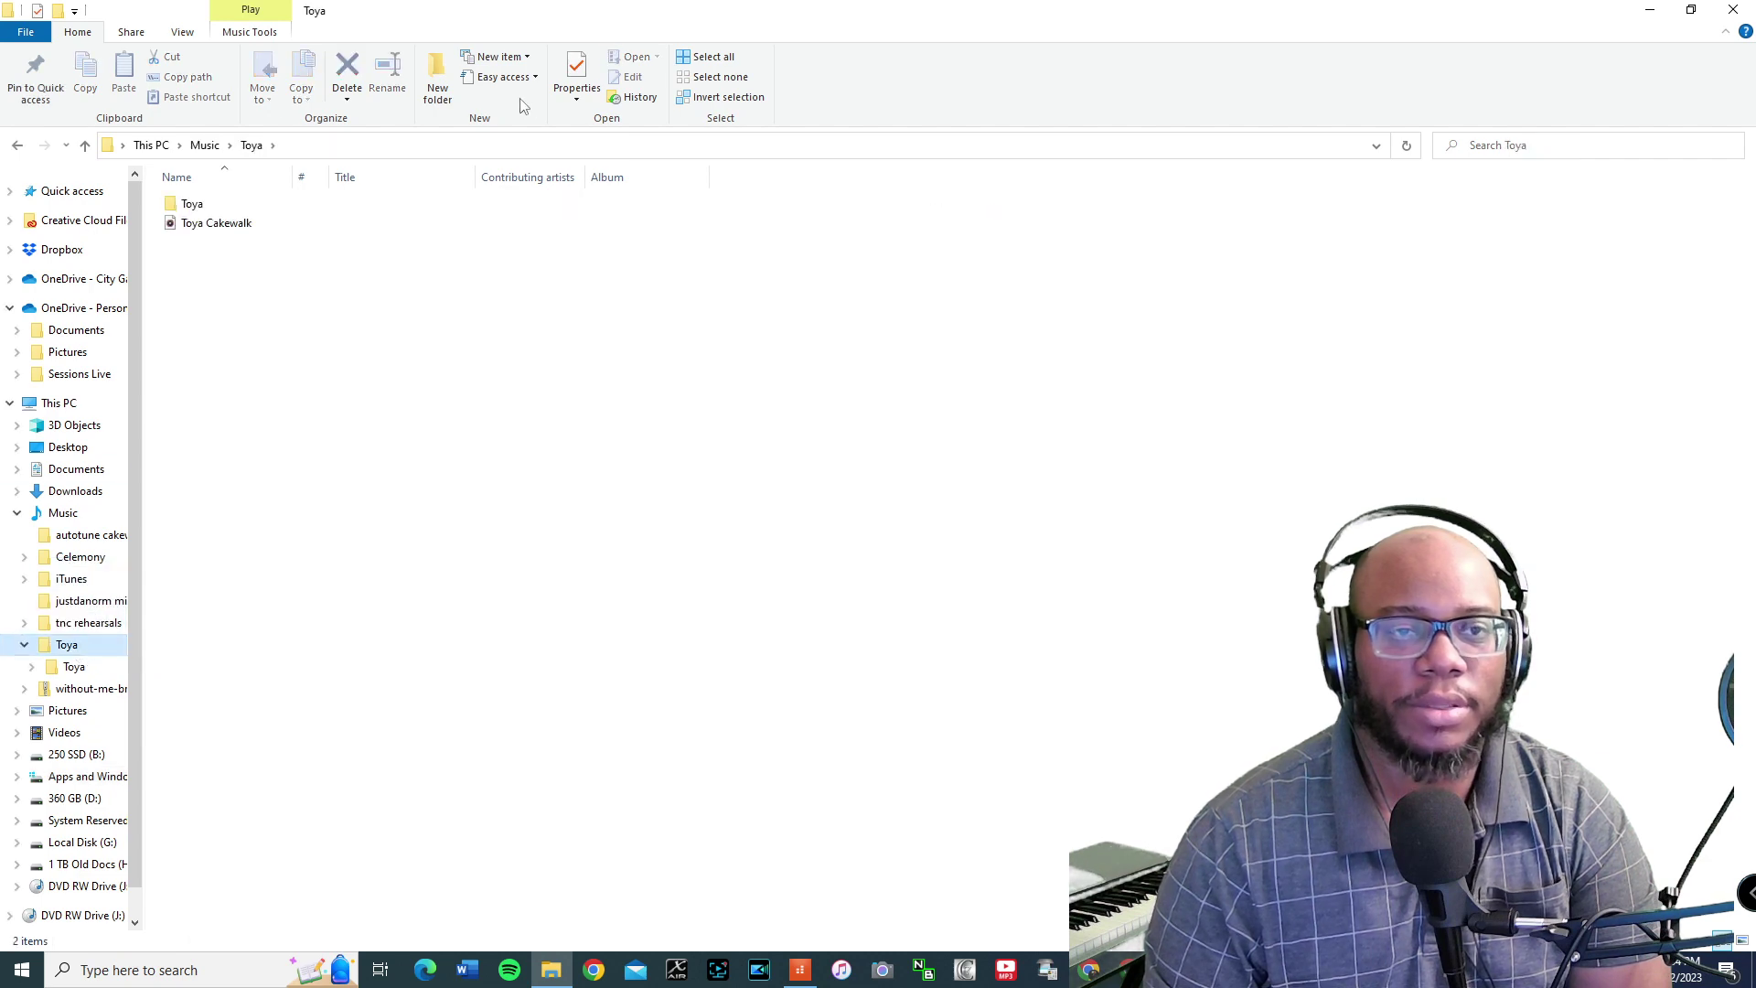
{"action": "double_click", "coordinate": [216, 225]}
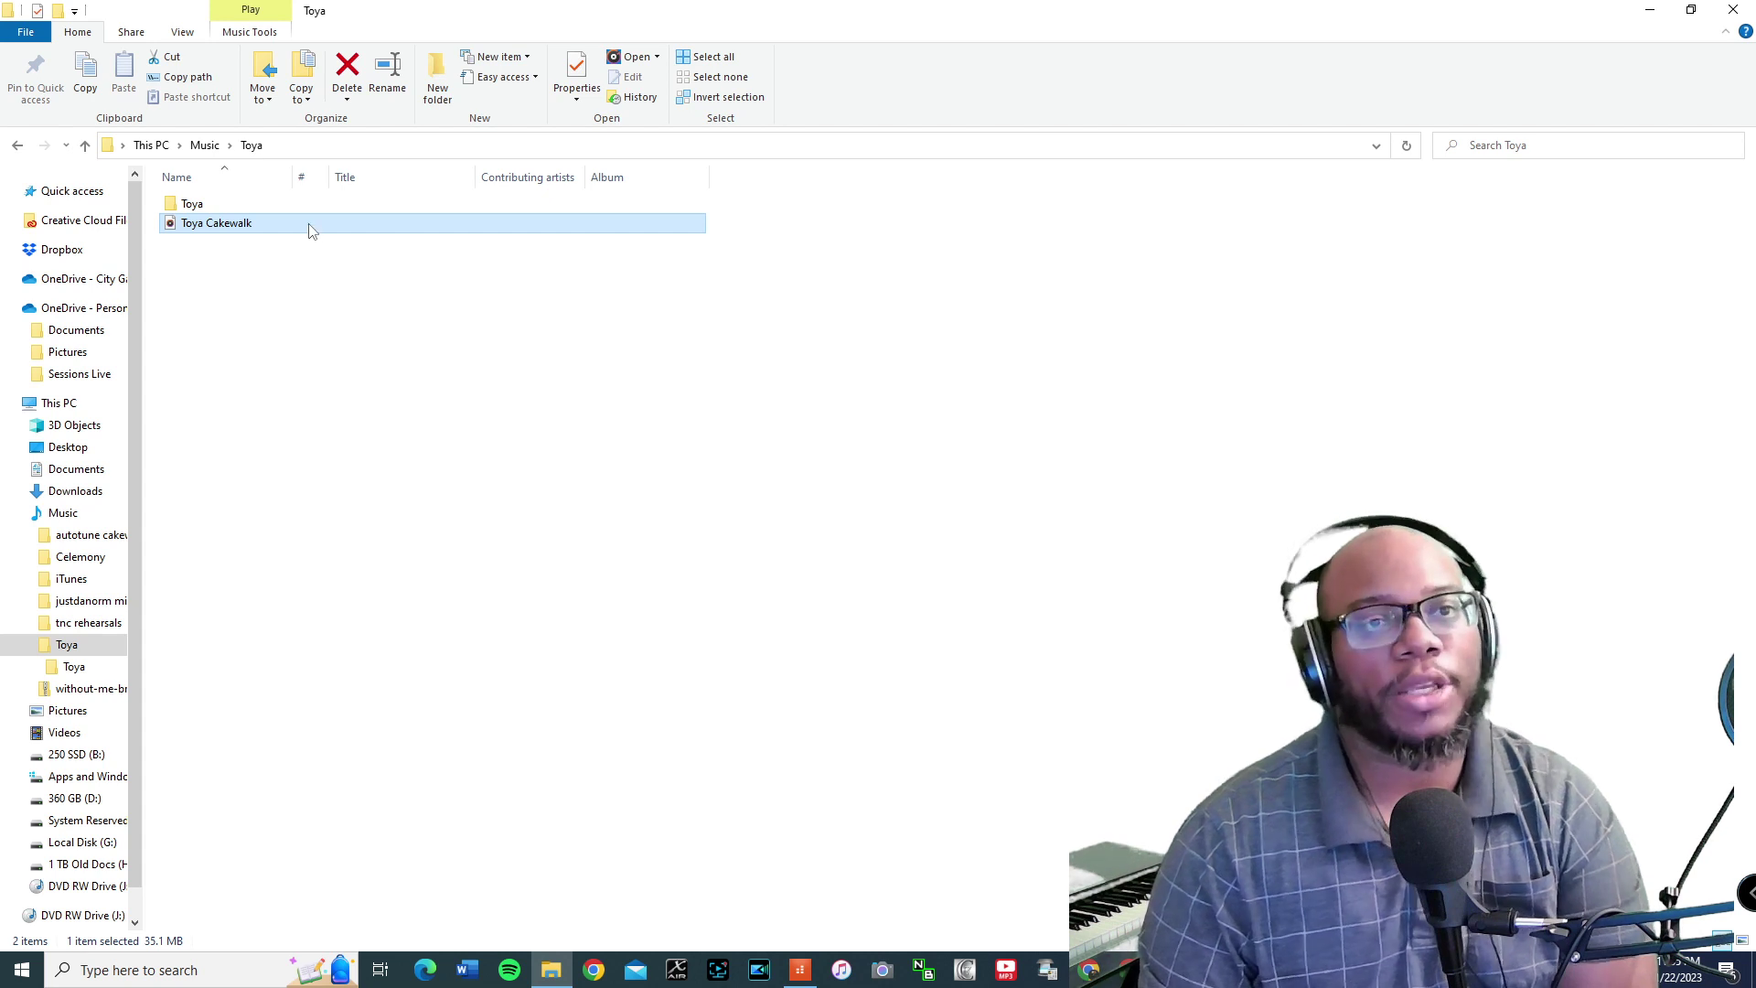
{"action": "right_click", "coordinate": [245, 233]}
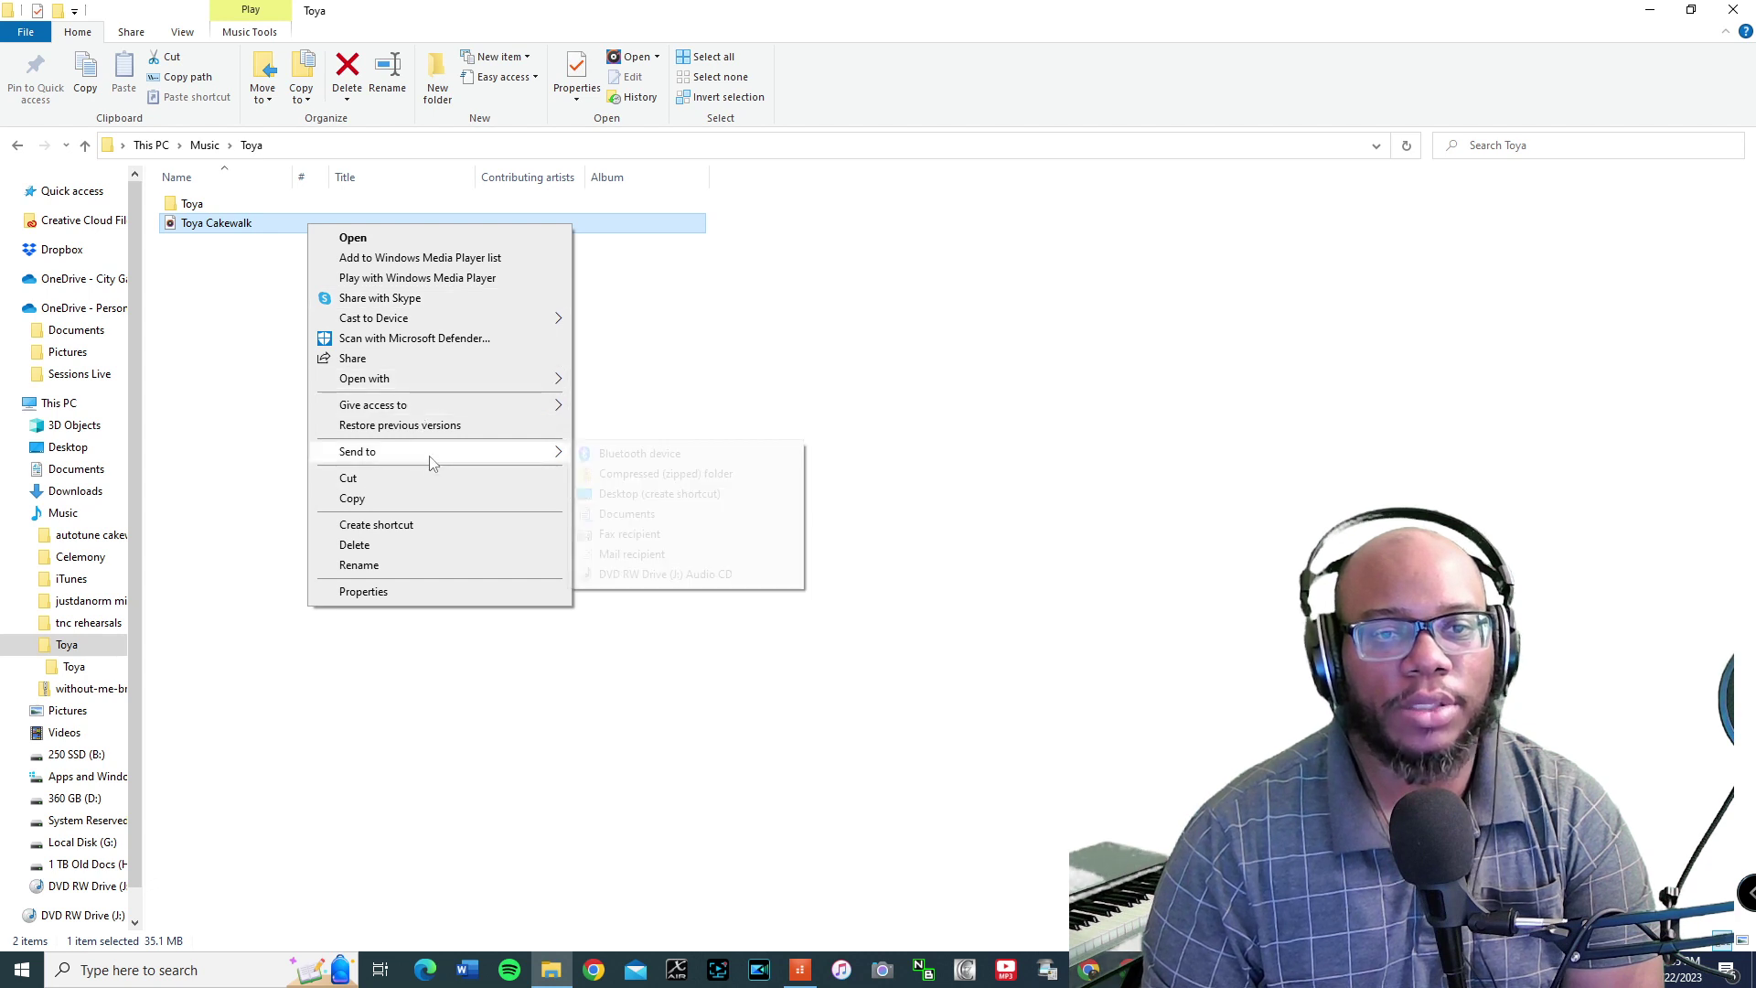
Send Toya Cakewalk to the DVD RW Drive (J:) as an Audio CD
{"action": "mouse_move", "coordinate": [433, 462]}
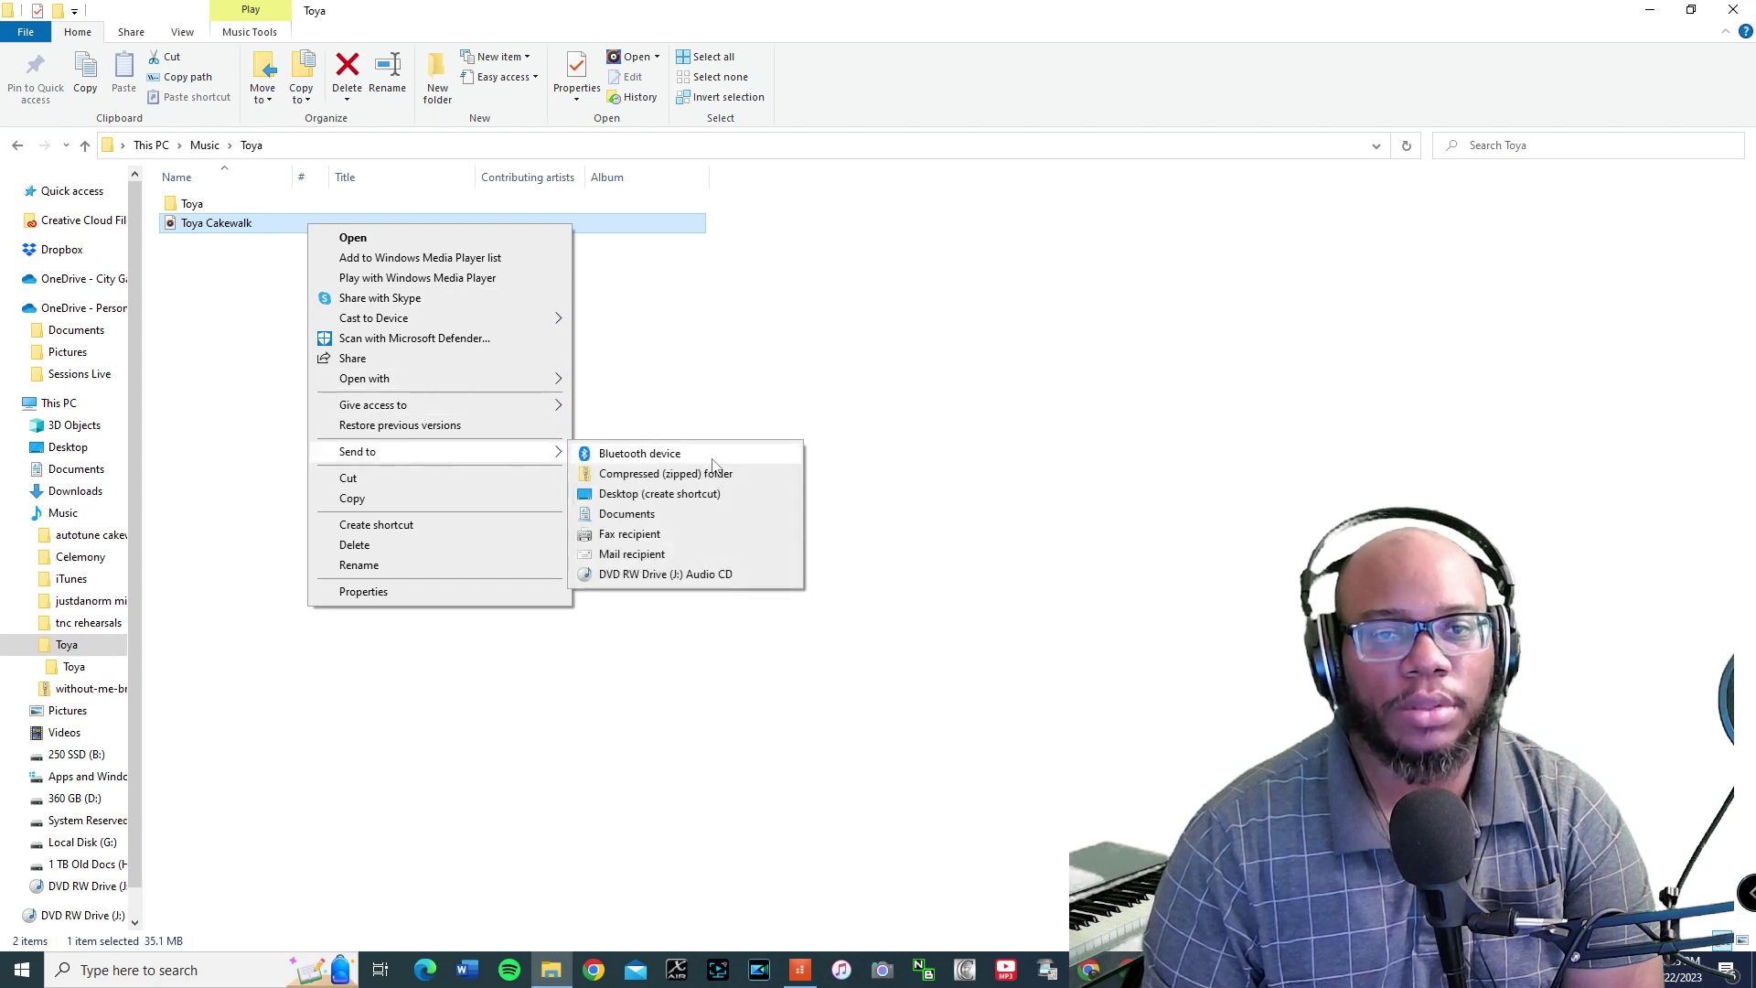
{"action": "left_click", "coordinate": [722, 575]}
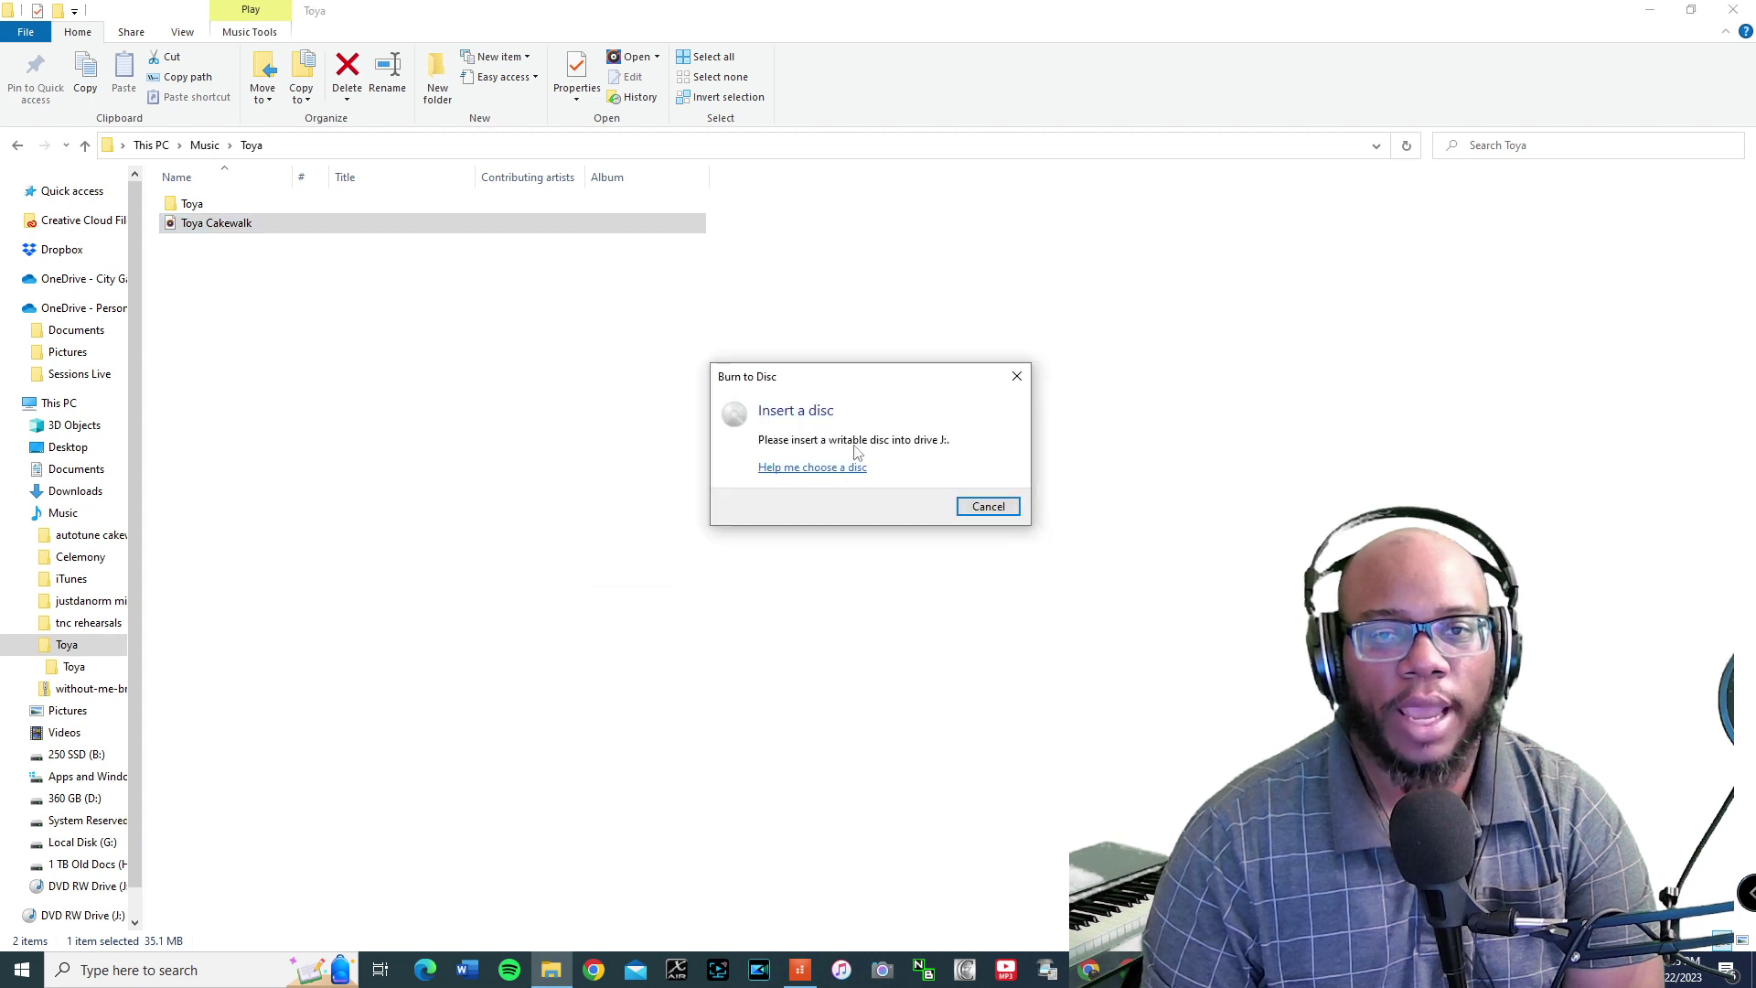